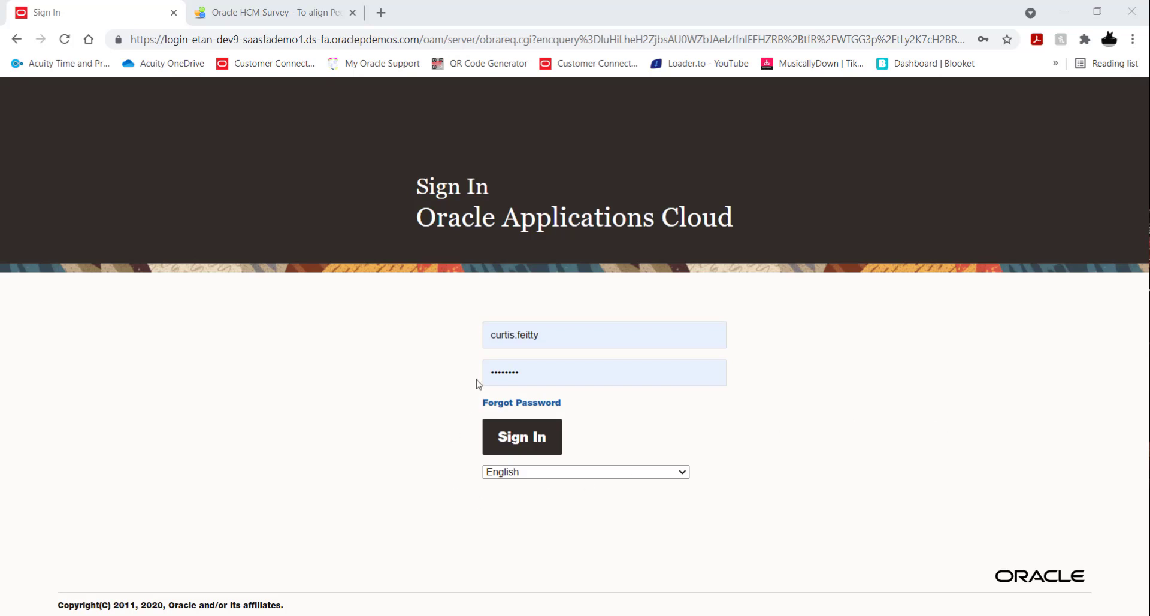
Sign in with the prefilled credentials and open the Learning work area for My Client Groups.
click(537, 442)
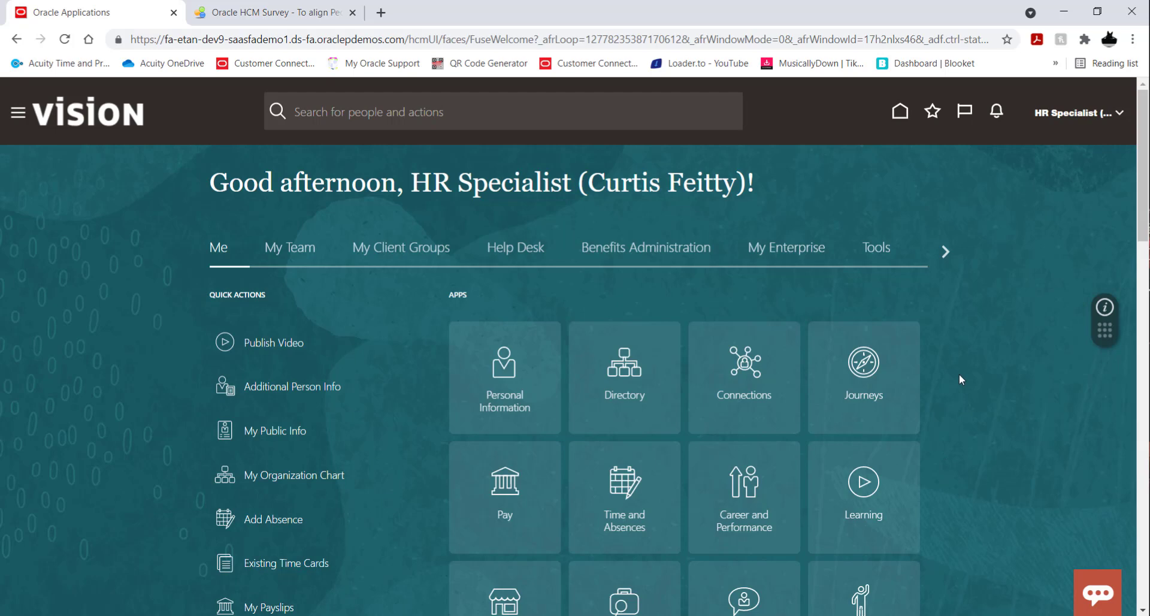
click(401, 253)
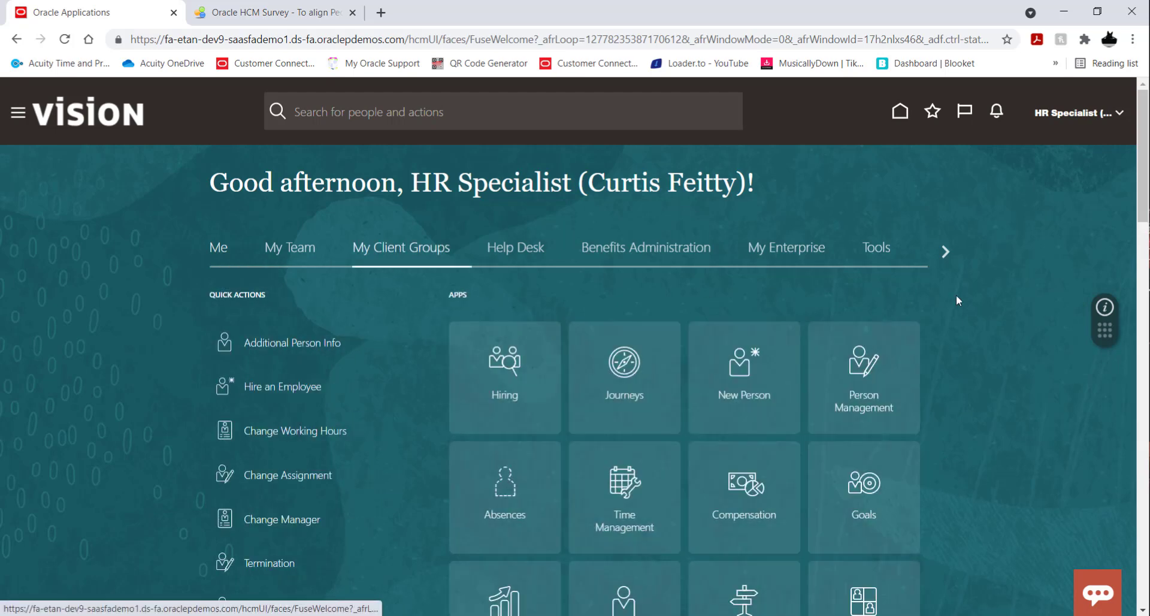
scroll(956, 295, down, 5)
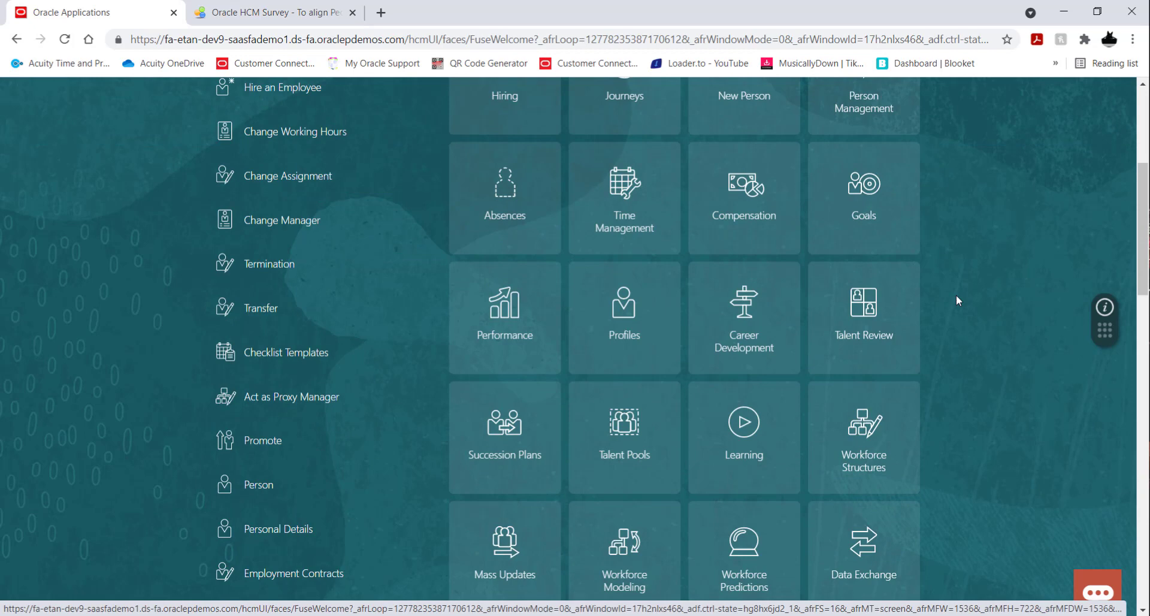
click(745, 426)
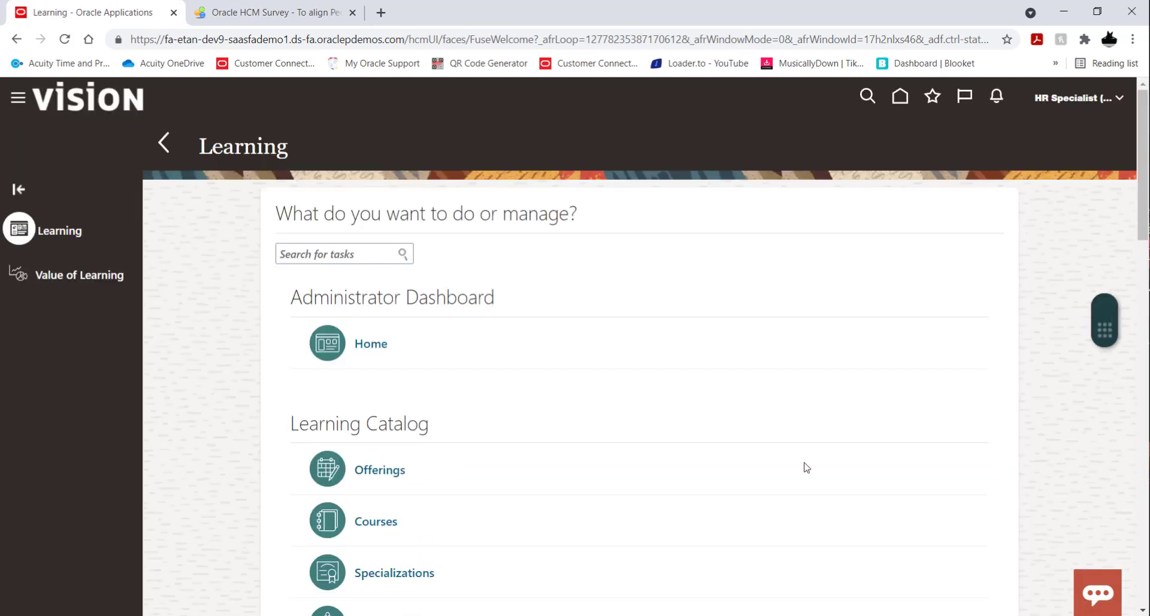
Open the Courses page of the Learning Catalog and start creating a new course.
scroll(689, 258, down, 2)
scroll(689, 259, down, 2)
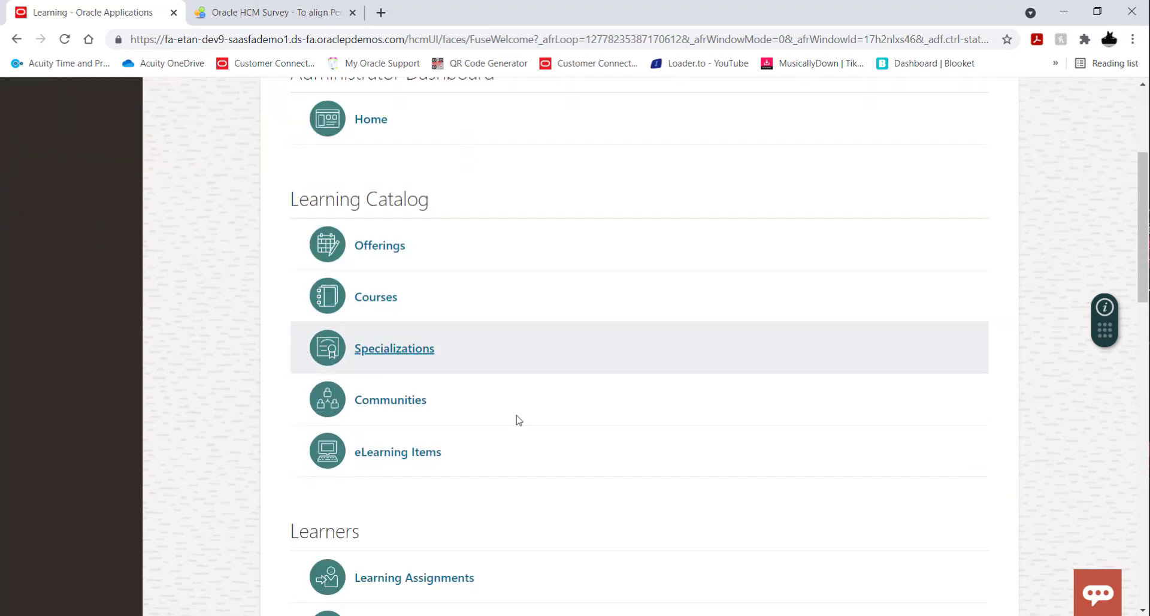
click(388, 298)
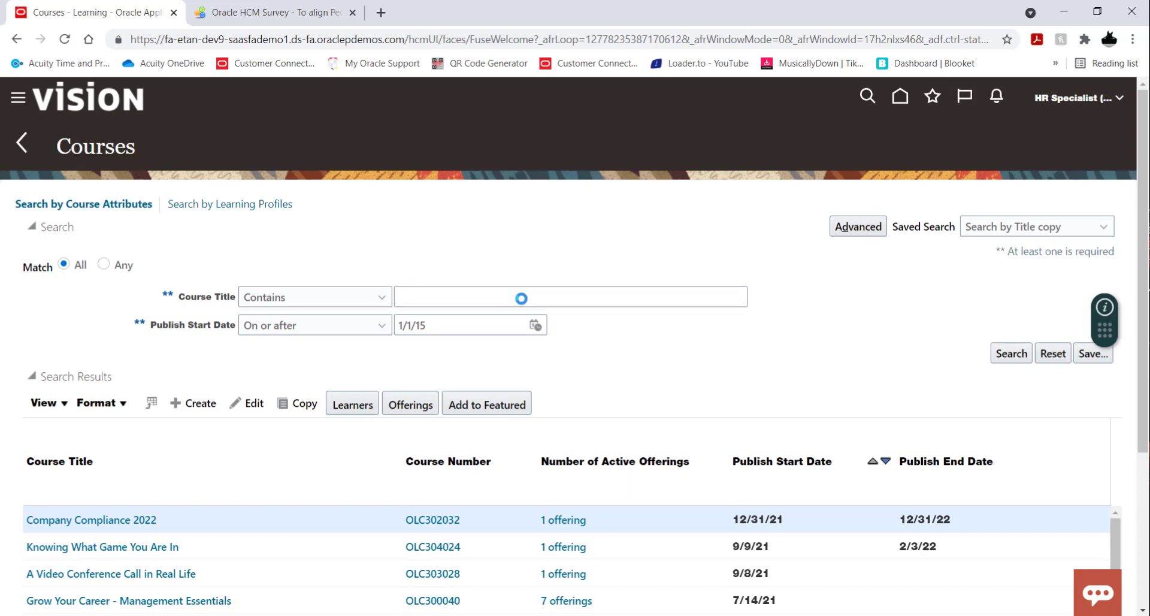
scroll(842, 326, down, 1)
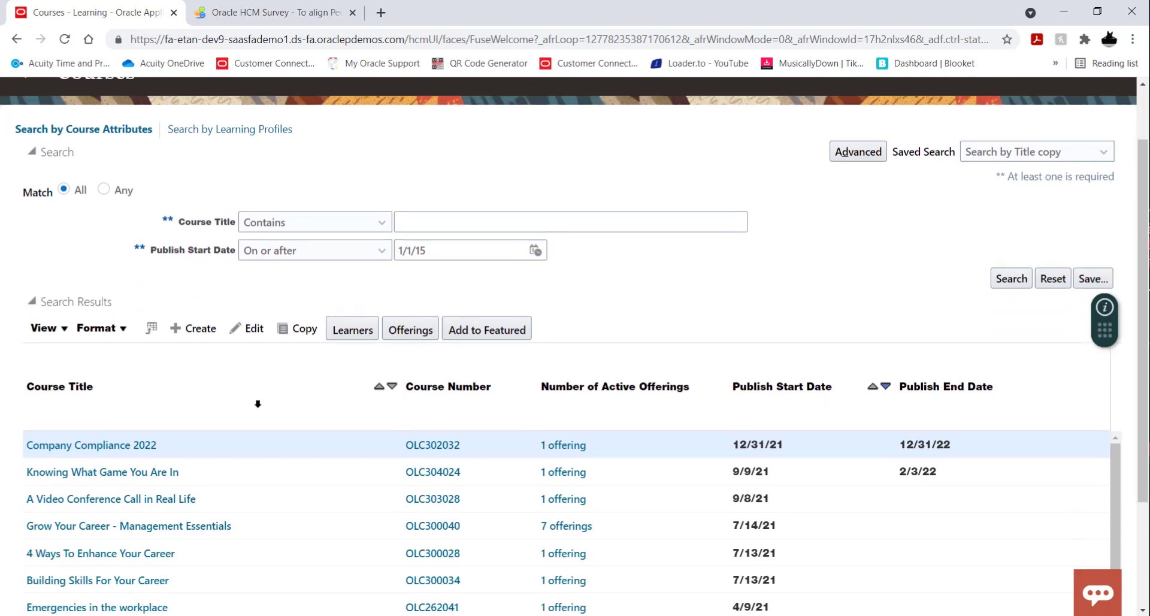
click(193, 329)
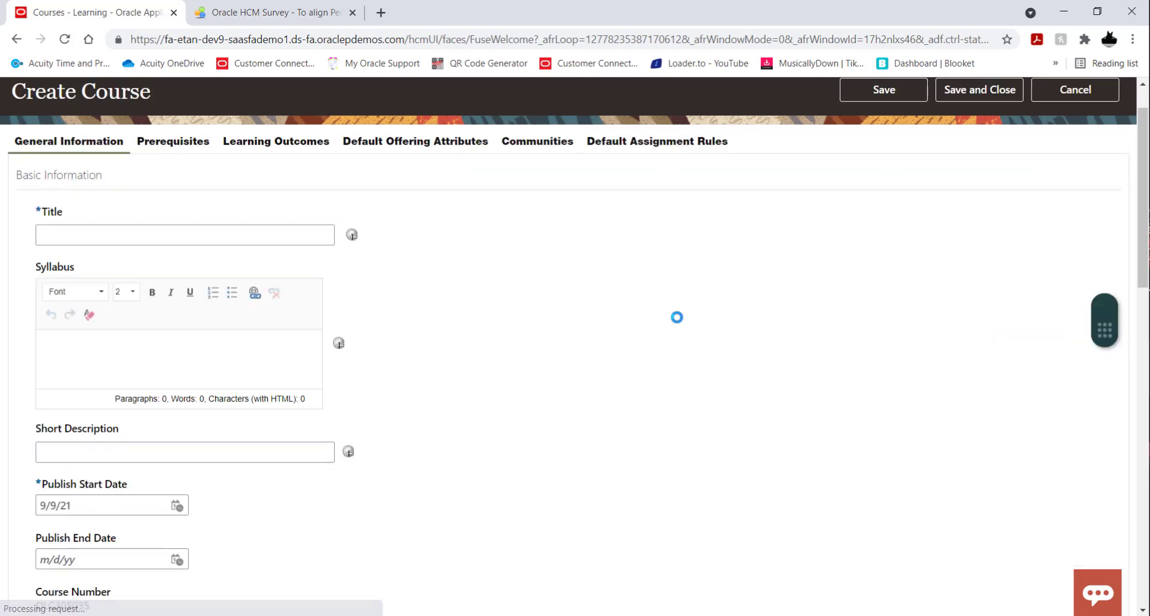
Enter "New Hire Welcome Breakfast 2021" as the course title.
click(243, 234)
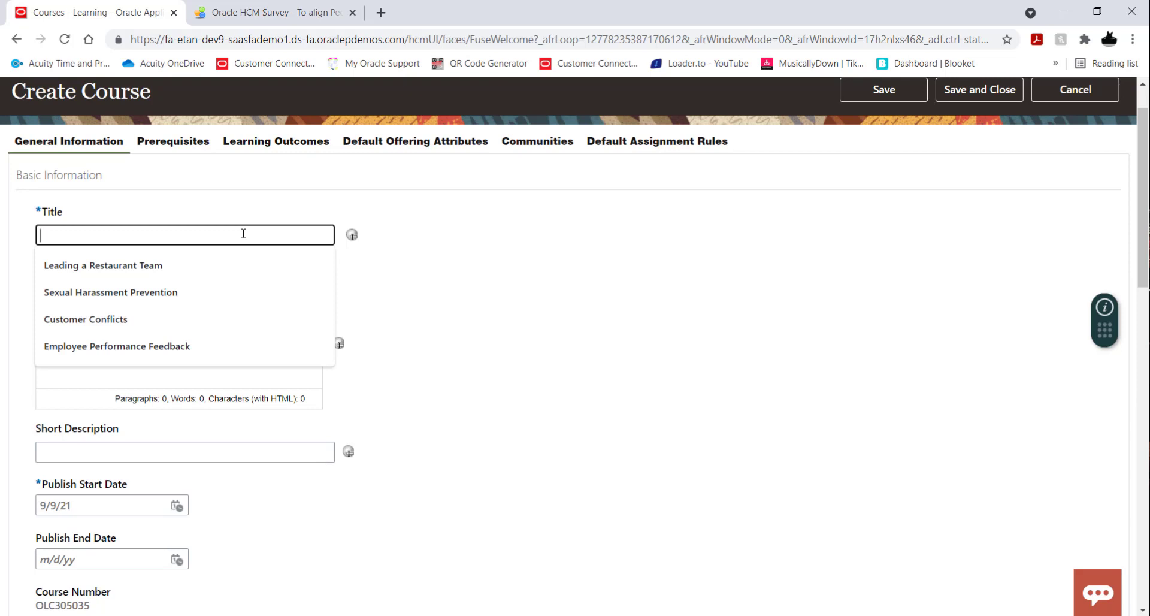
text(New H)
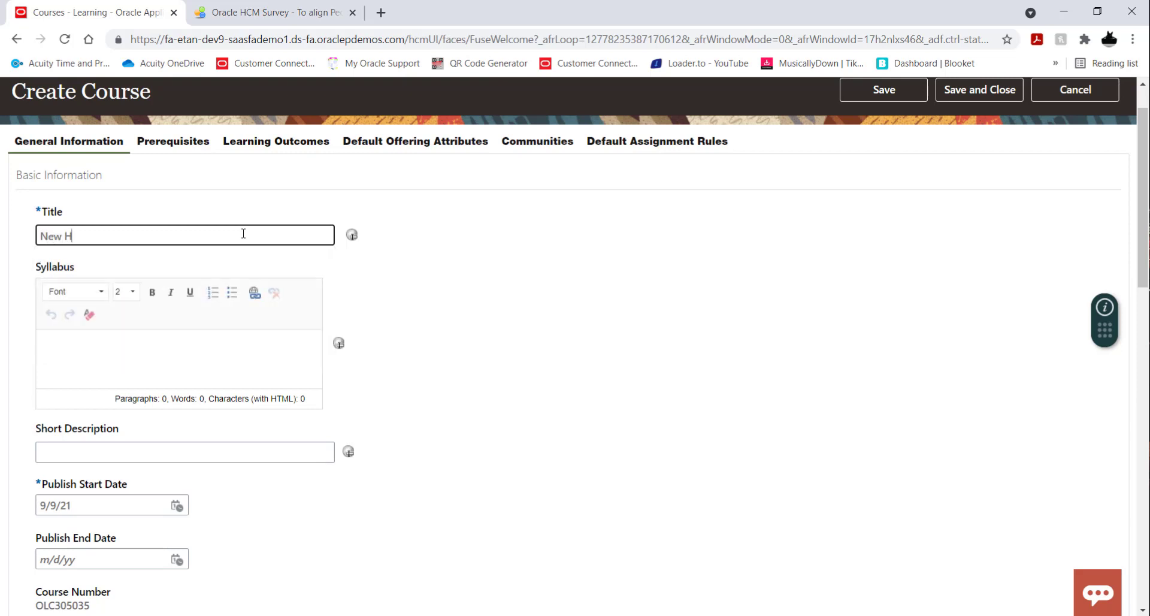
text(ire Welcome Breakfast 2021)
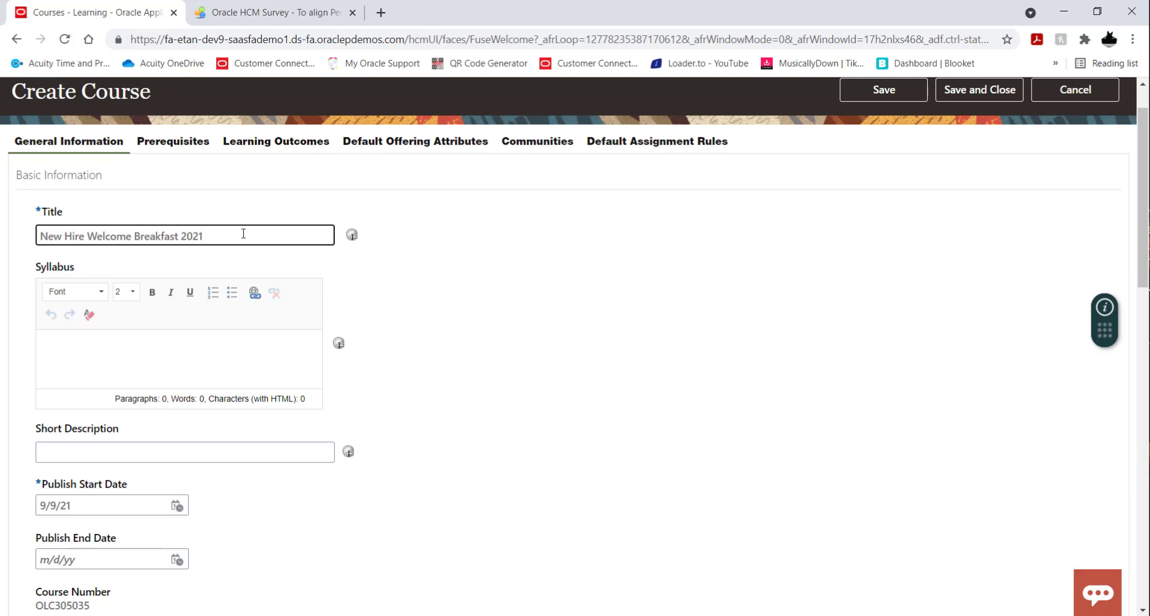
click(505, 281)
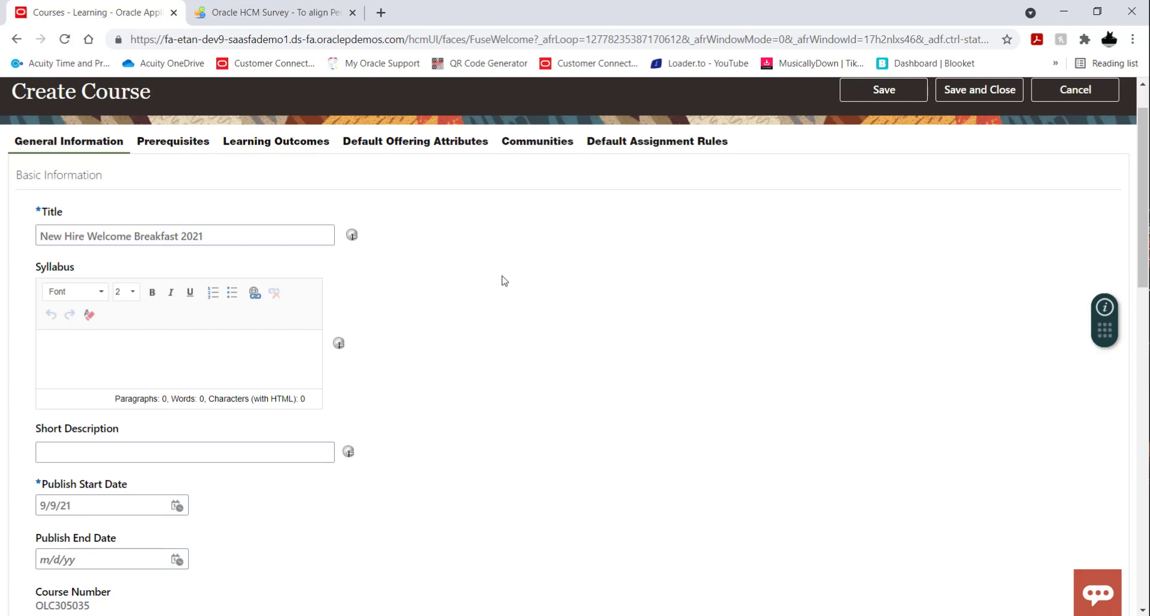
Write the syllabus text "All new hired employees are formally invited to this welcome breakfast event.".
click(279, 361)
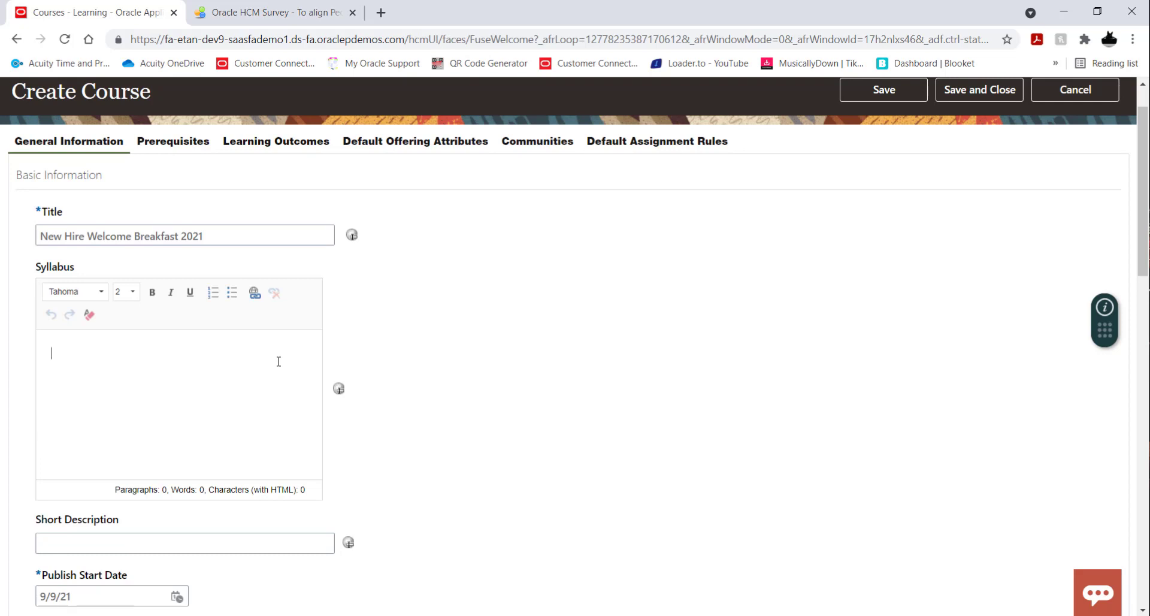
text(All new hired )
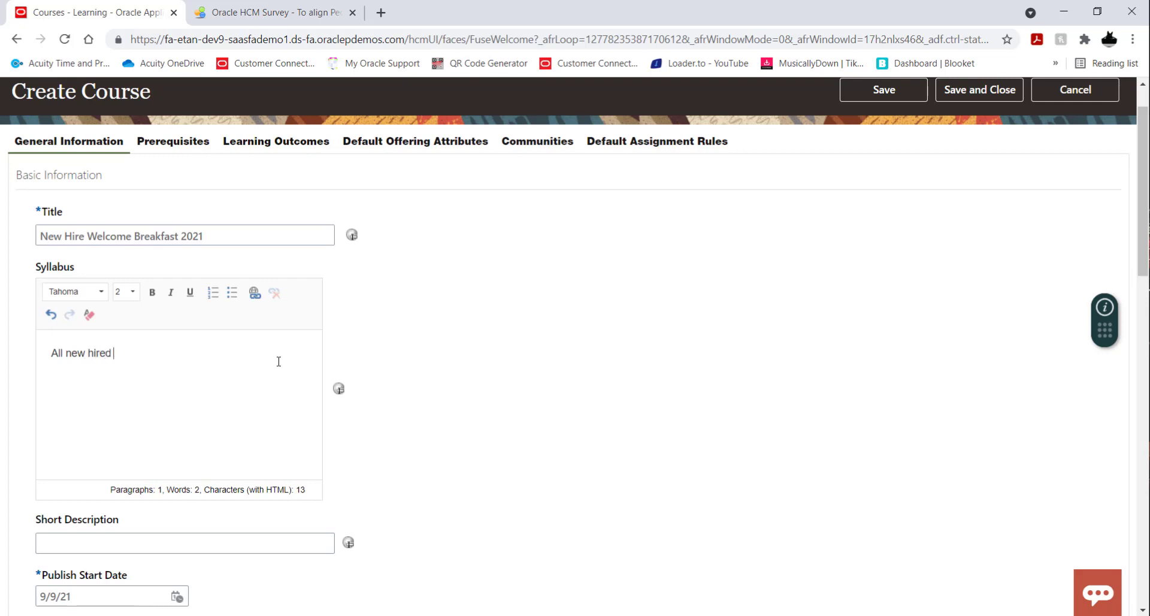
text(employees are formally)
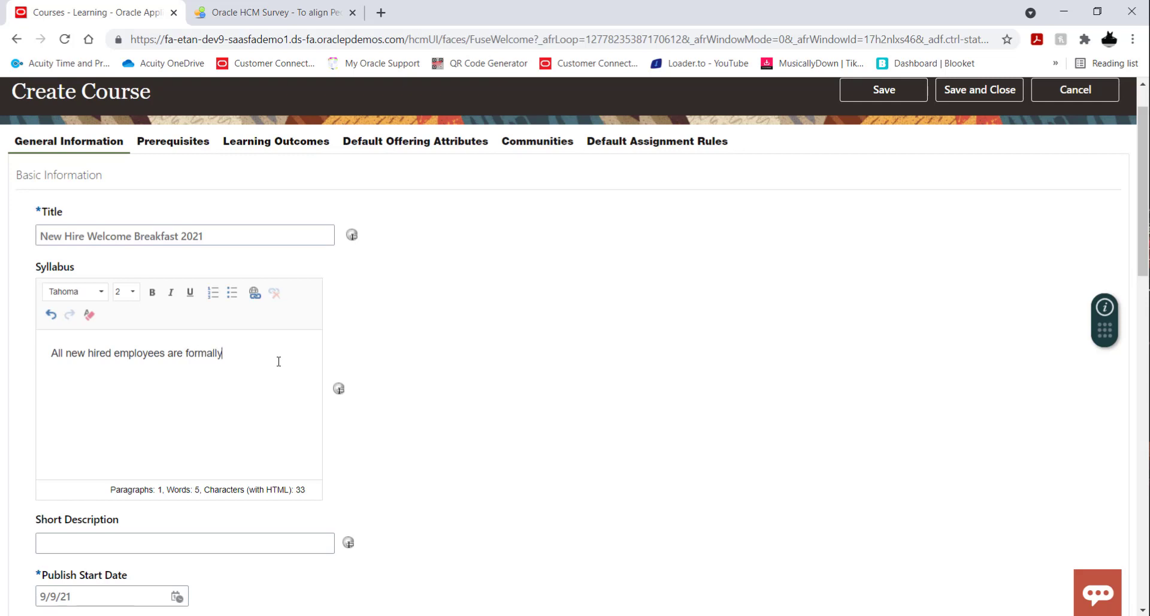
text( invited to this w)
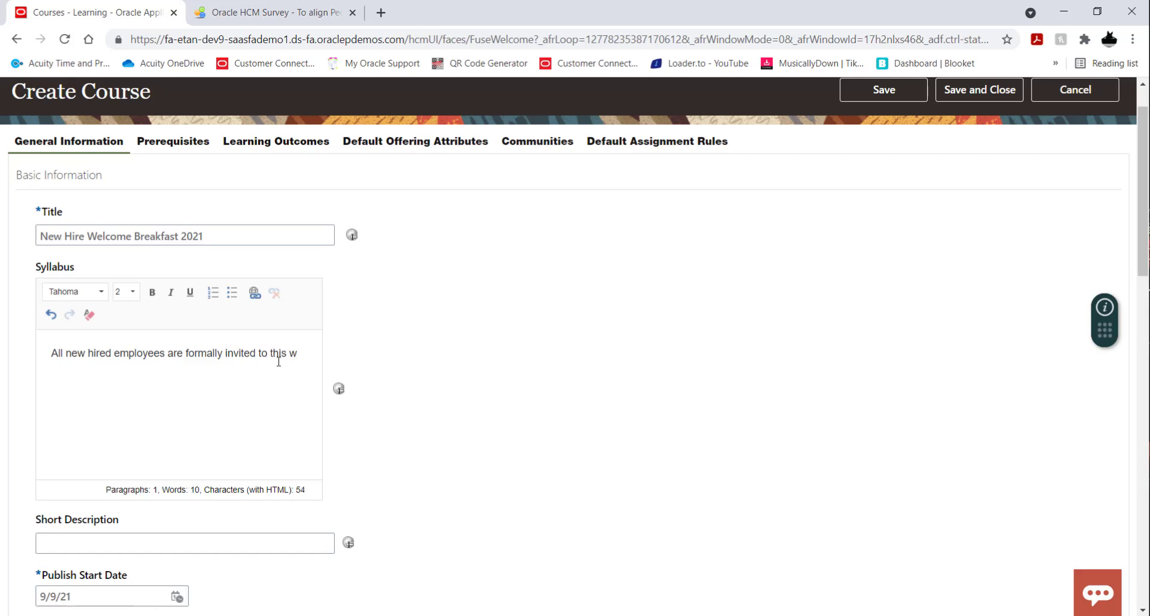
text(elcome breakfast)
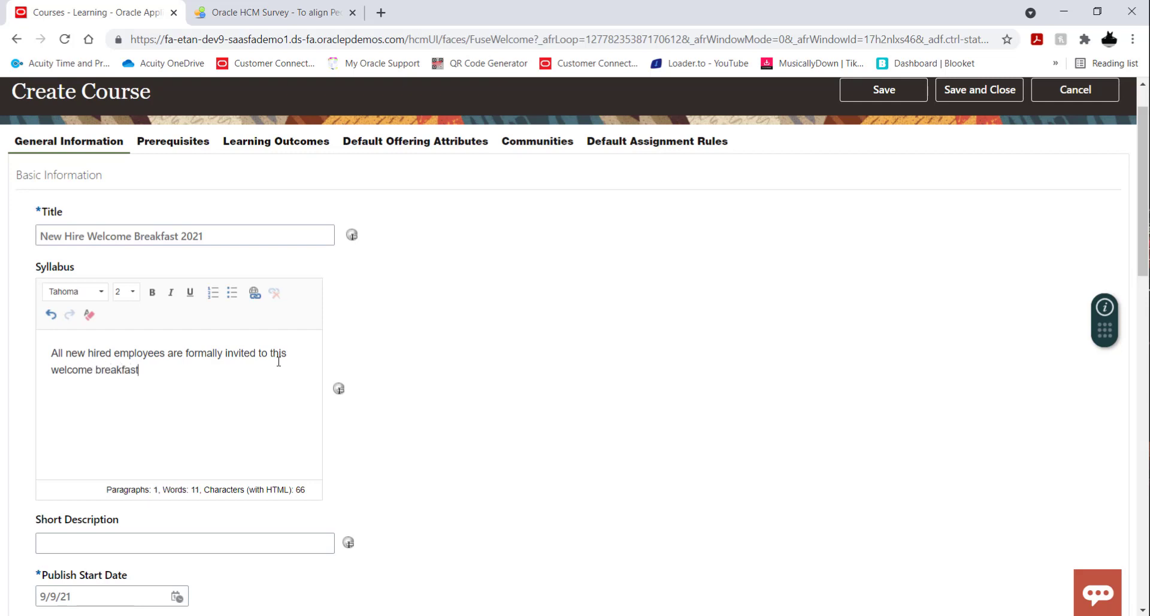
text( event.)
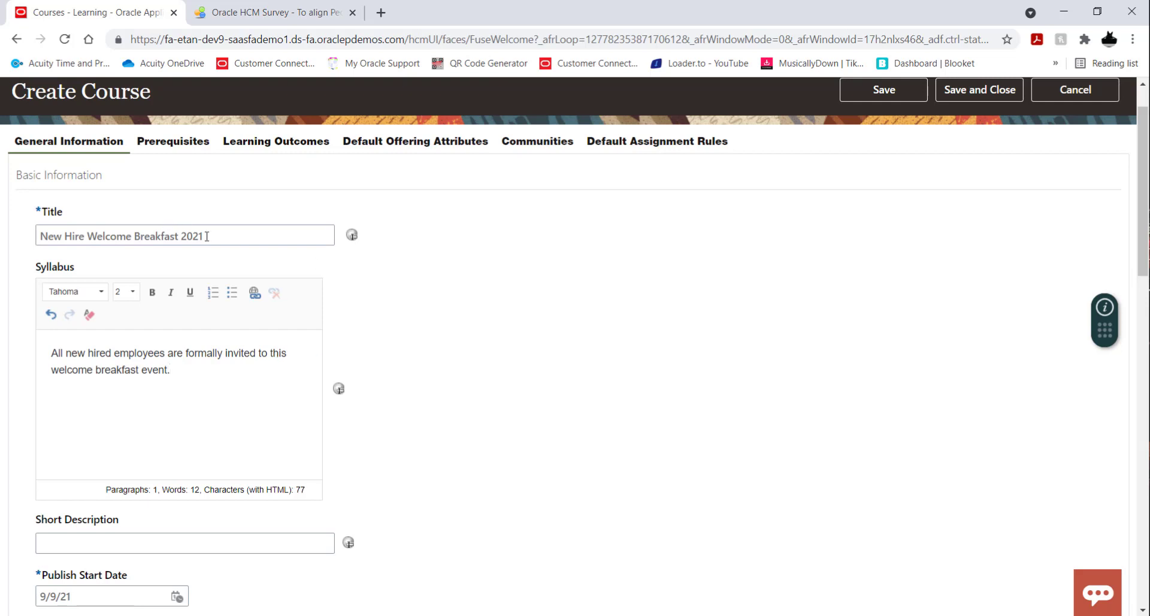
Copy the course title "New Hire Welcome Breakfast 2021" into the short description.
drag(207, 236, 3, 234)
key(ctrl+c)
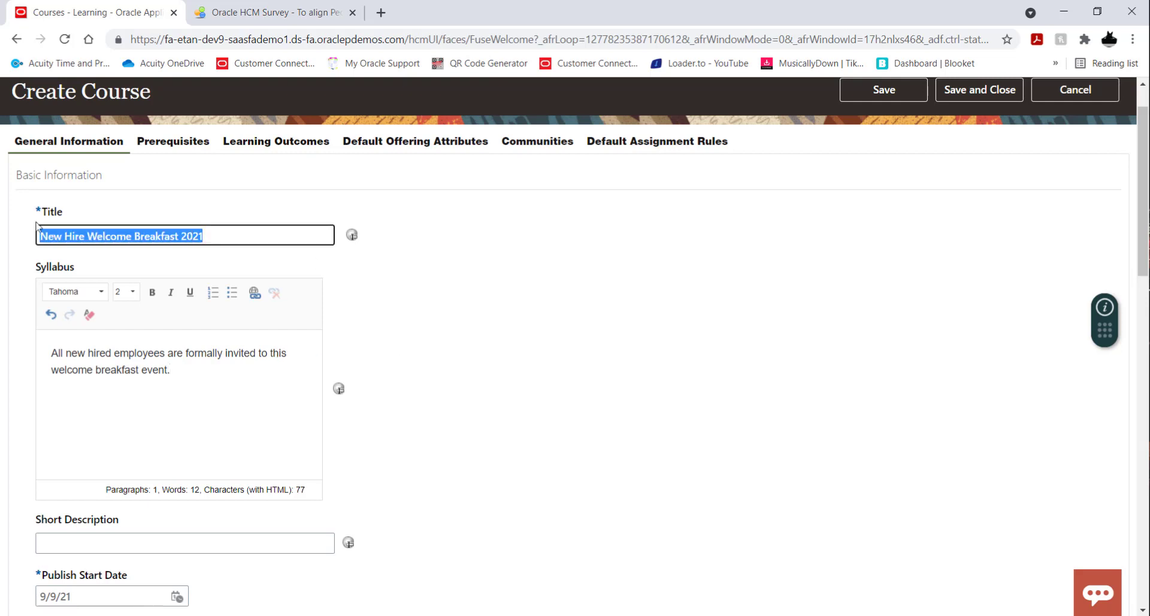
click(193, 543)
key(ctrl+v)
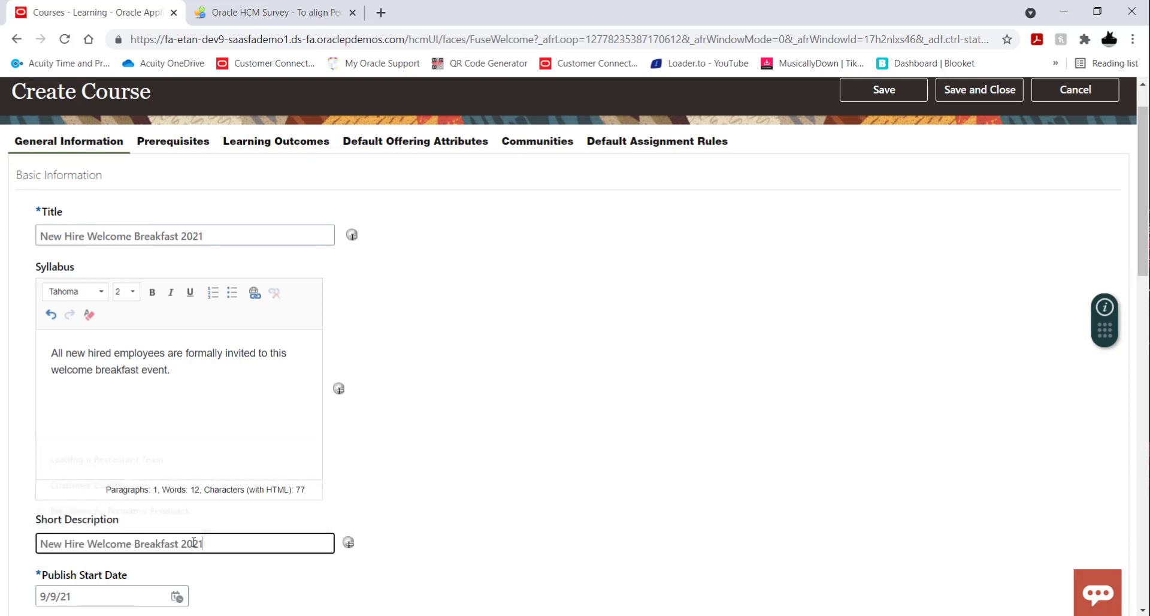
click(483, 505)
Set the course's publish end date to 12/31/21.
scroll(466, 389, down, 4)
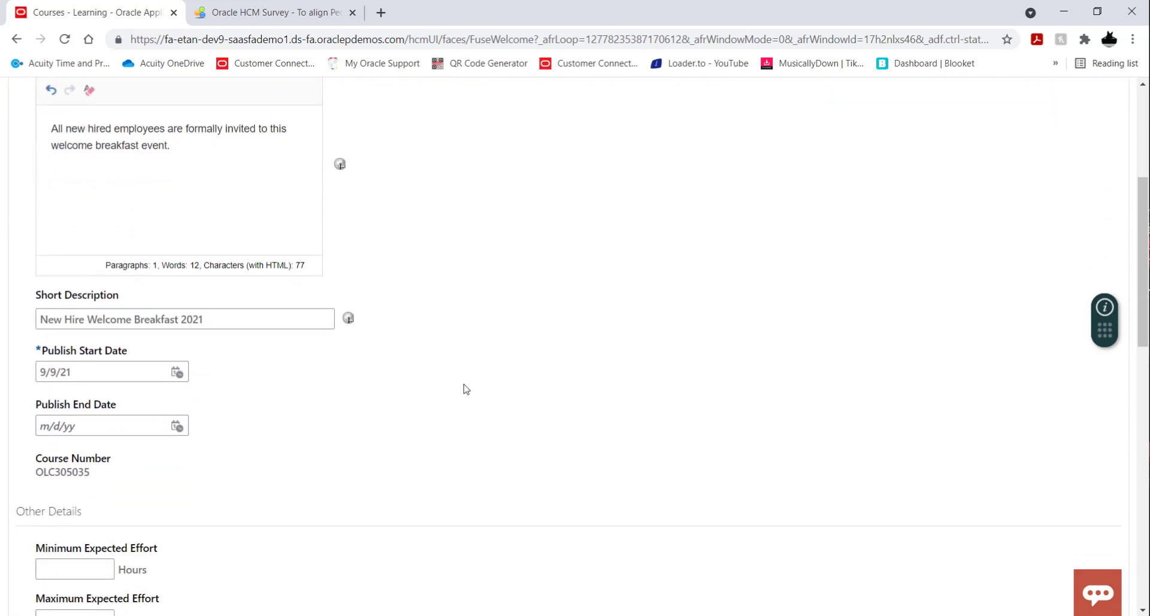
scroll(445, 281, down, 1)
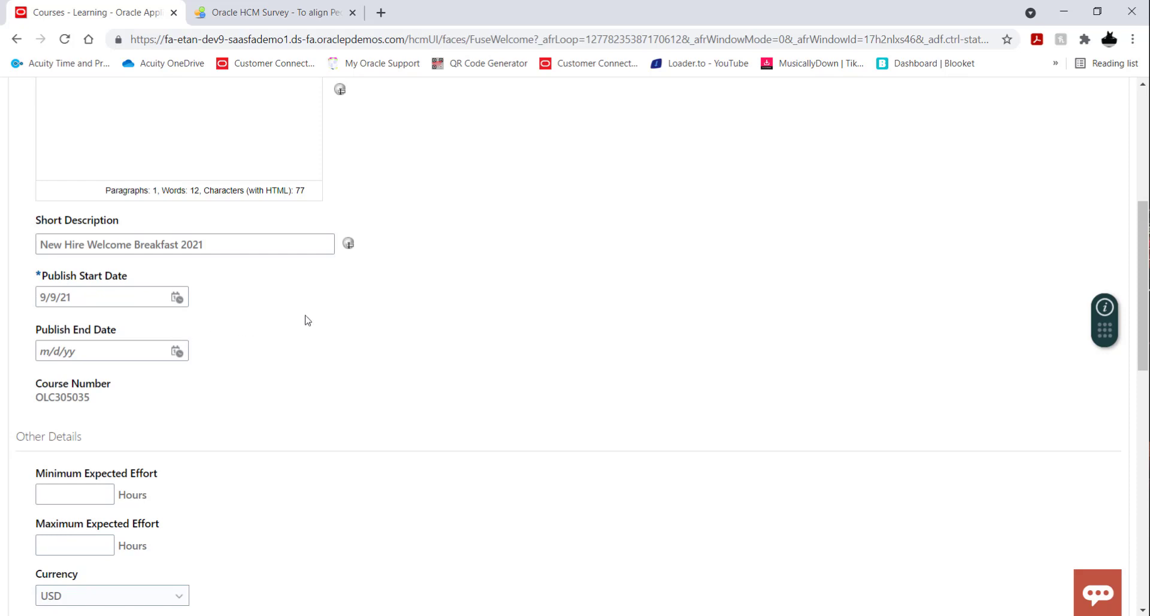
click(179, 353)
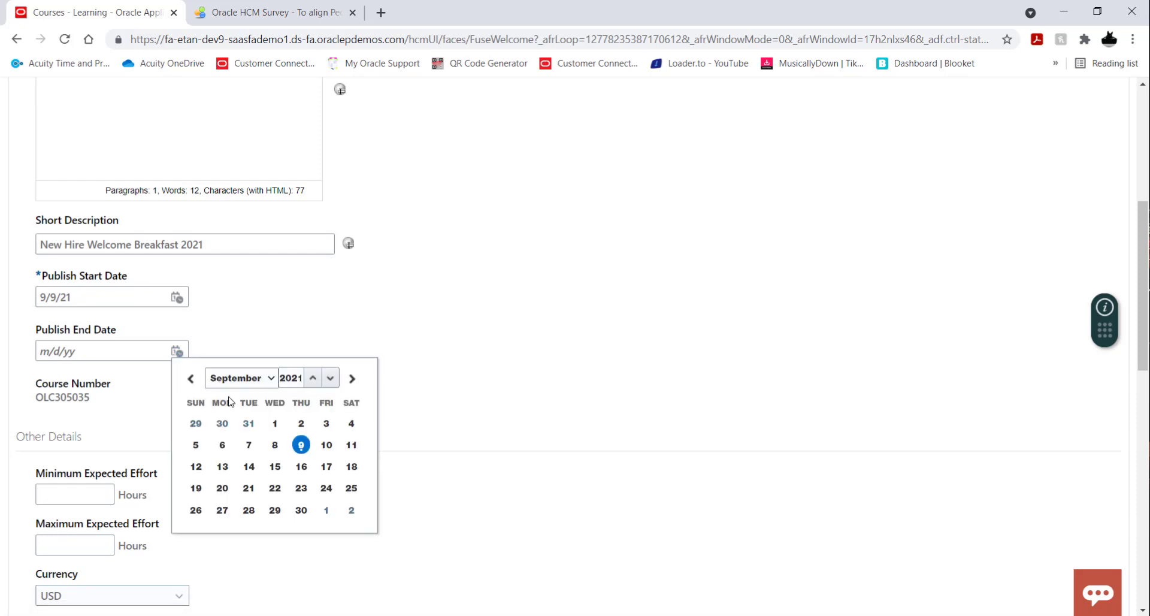
click(272, 379)
click(250, 364)
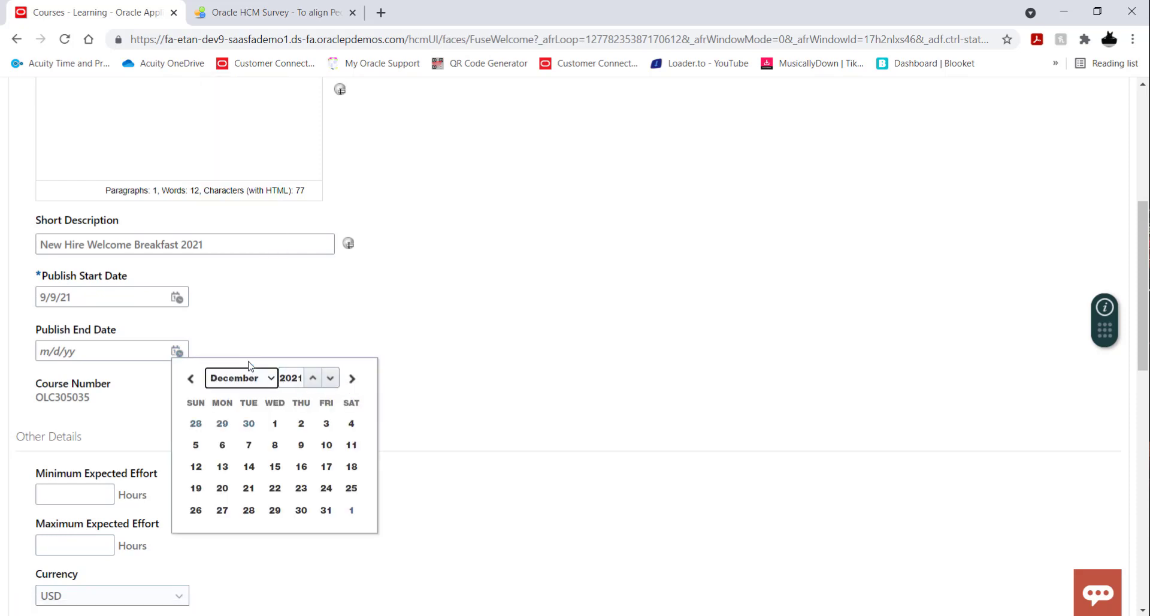
click(326, 510)
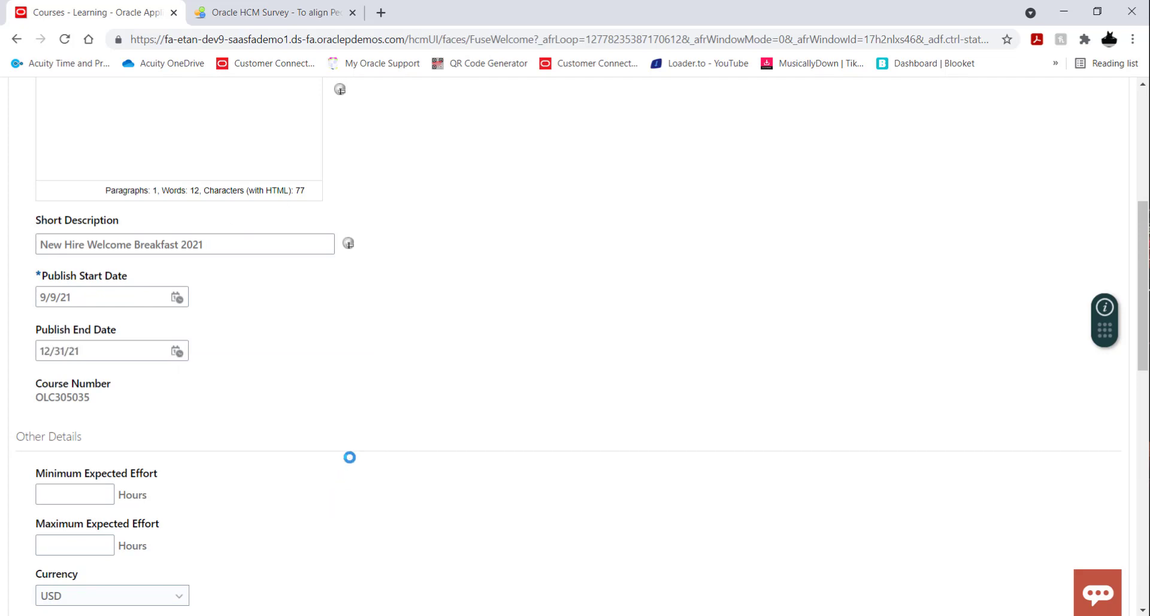
Change the course's publish end date to 12/6/21.
click(177, 353)
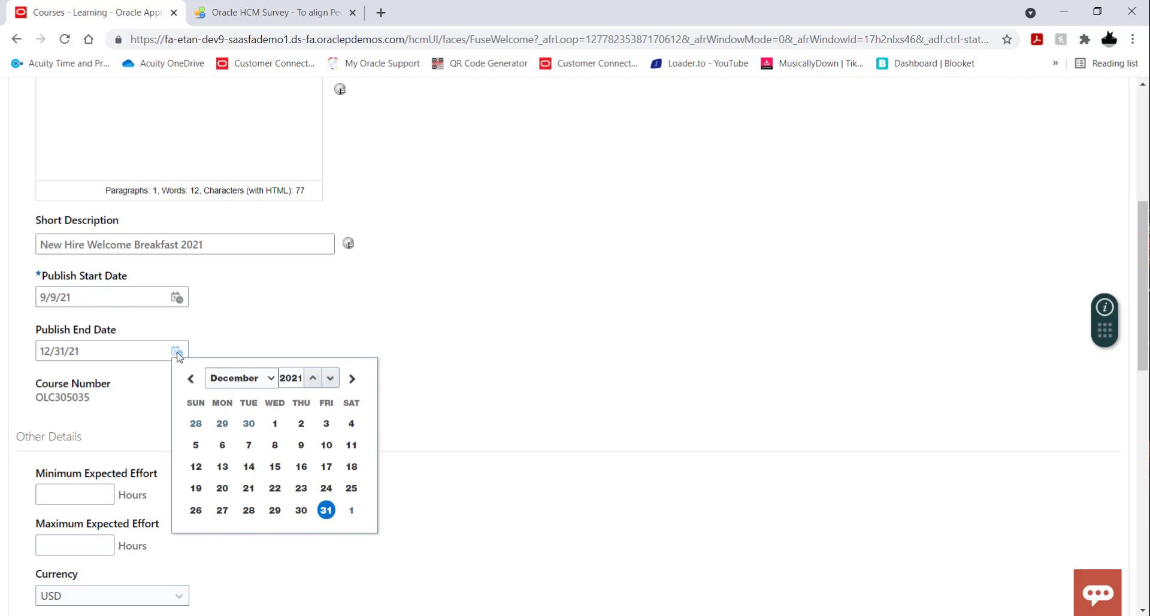
click(222, 447)
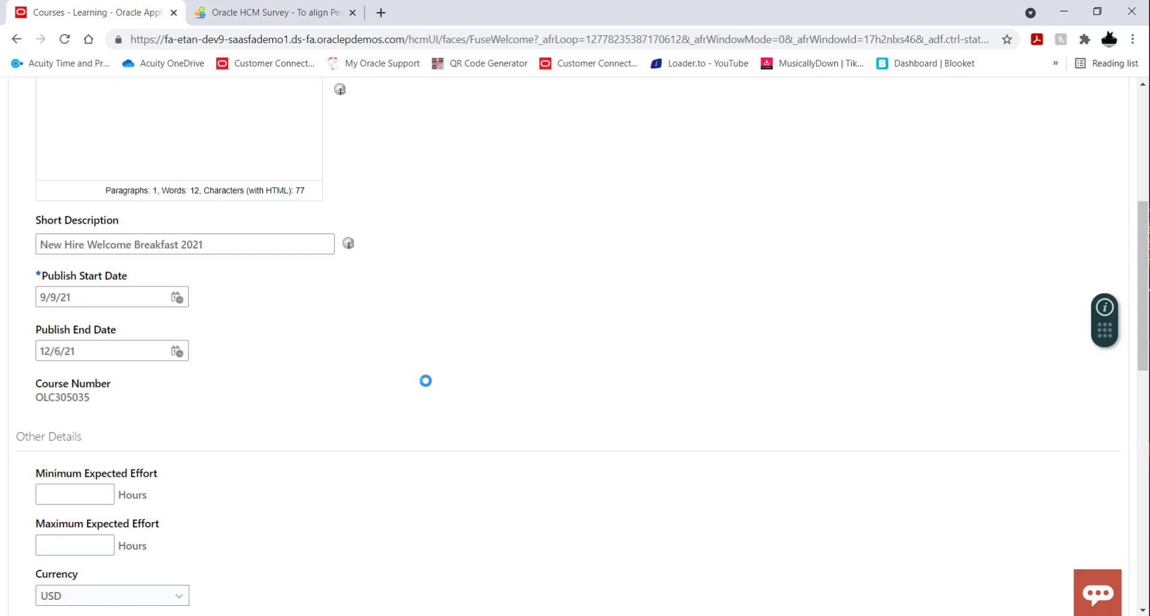
Set both the minimum and maximum expected effort of the course to 2.5 hours.
scroll(401, 314, down, 1)
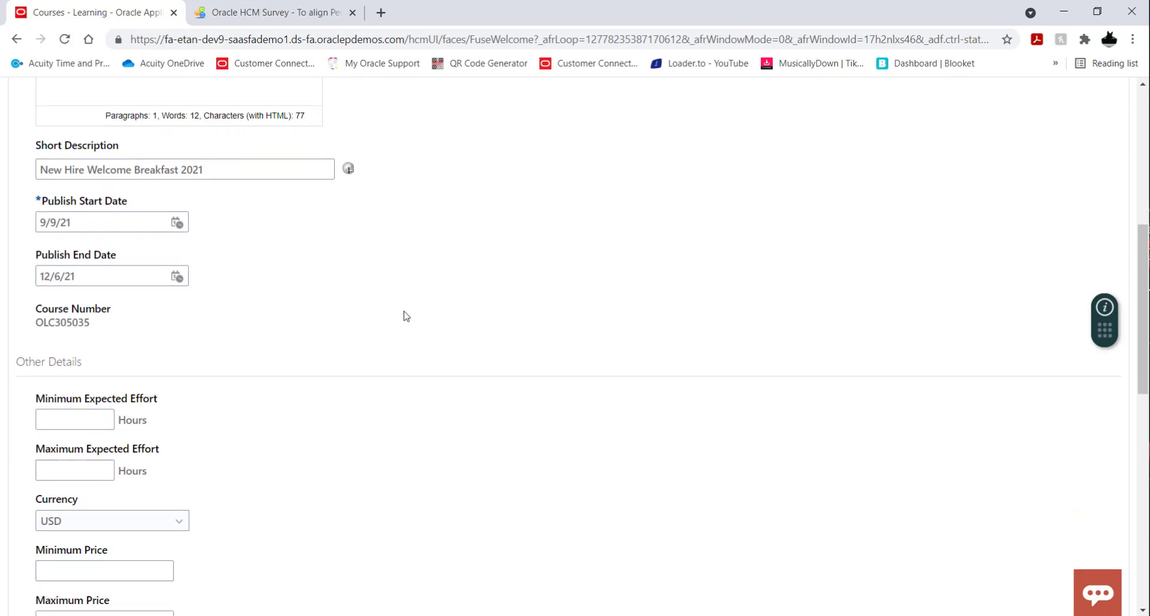
scroll(441, 312, down, 1)
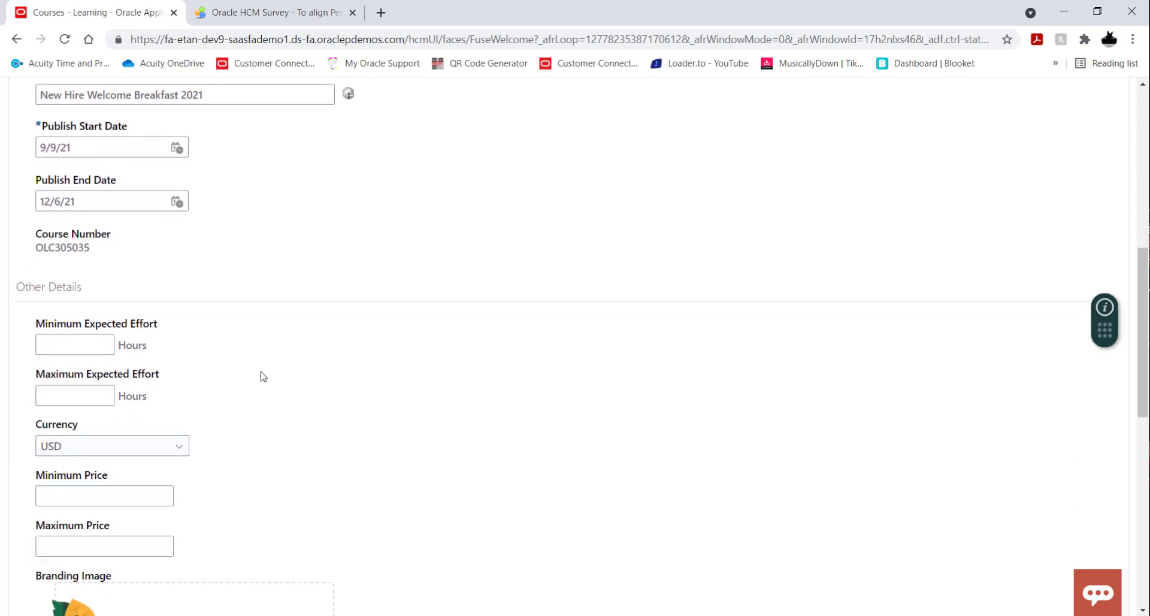
click(97, 346)
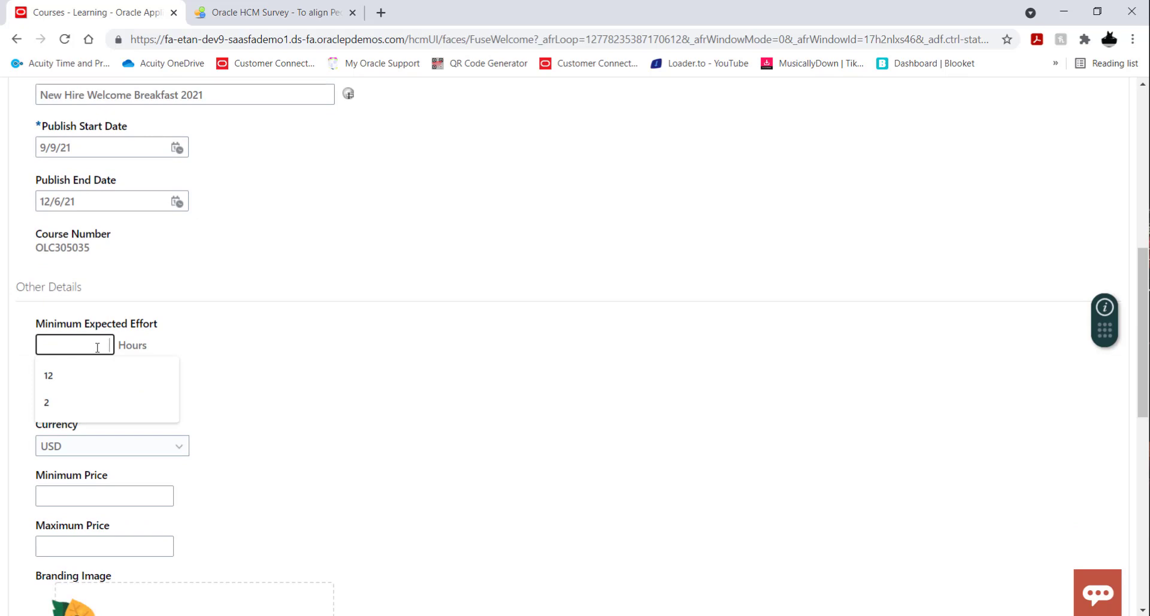
text(2.5)
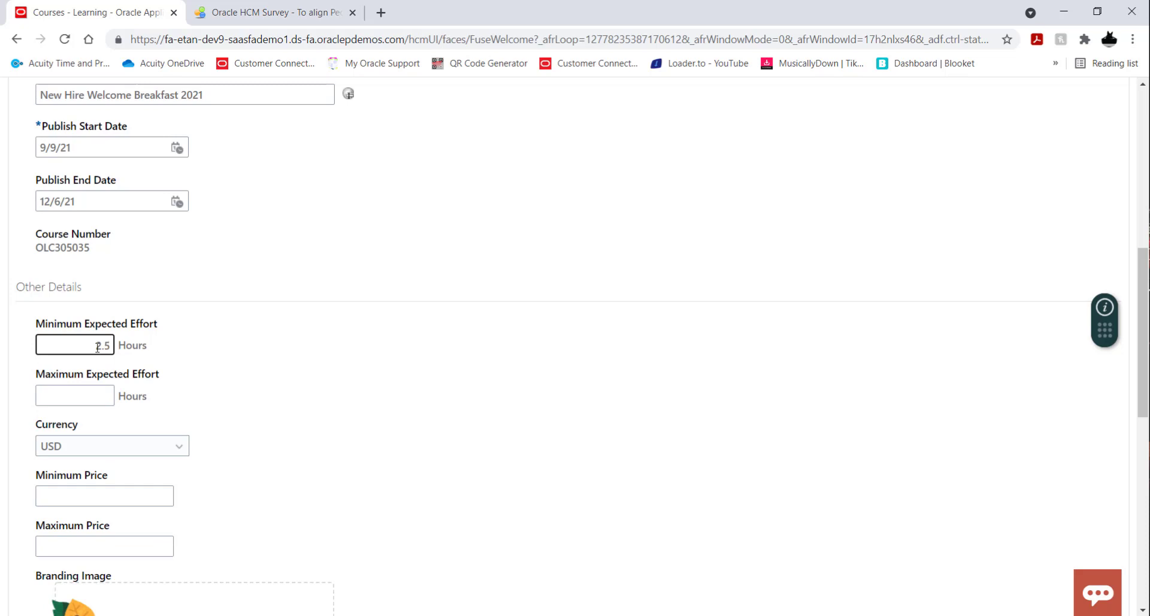
click(94, 393)
text(2.5)
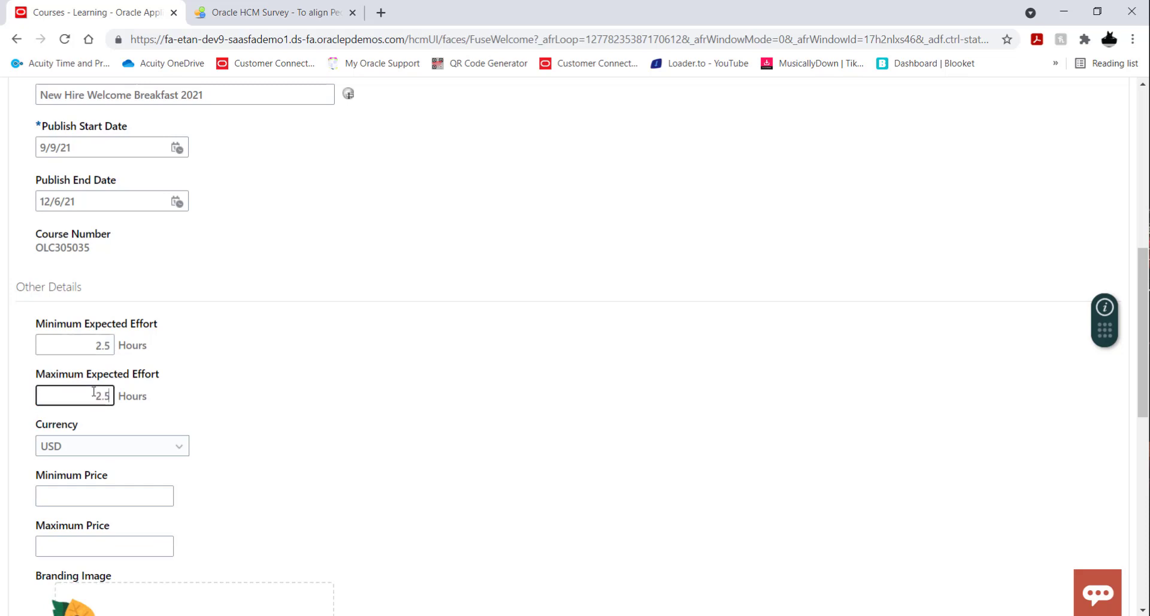
click(378, 403)
scroll(433, 390, down, 2)
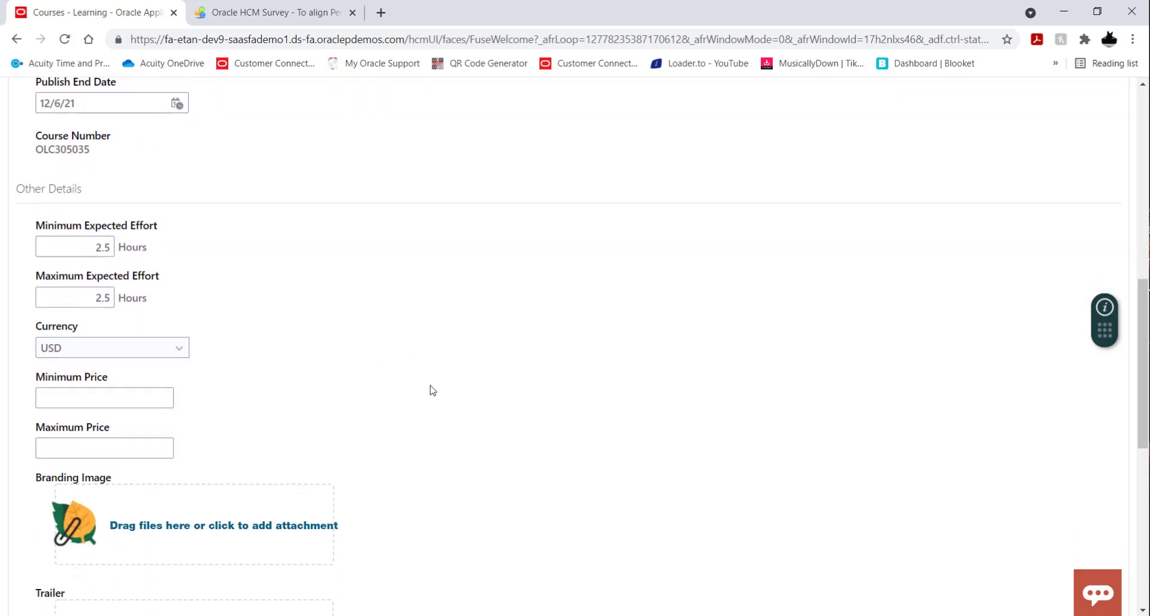
scroll(432, 390, down, 4)
scroll(480, 371, down, 2)
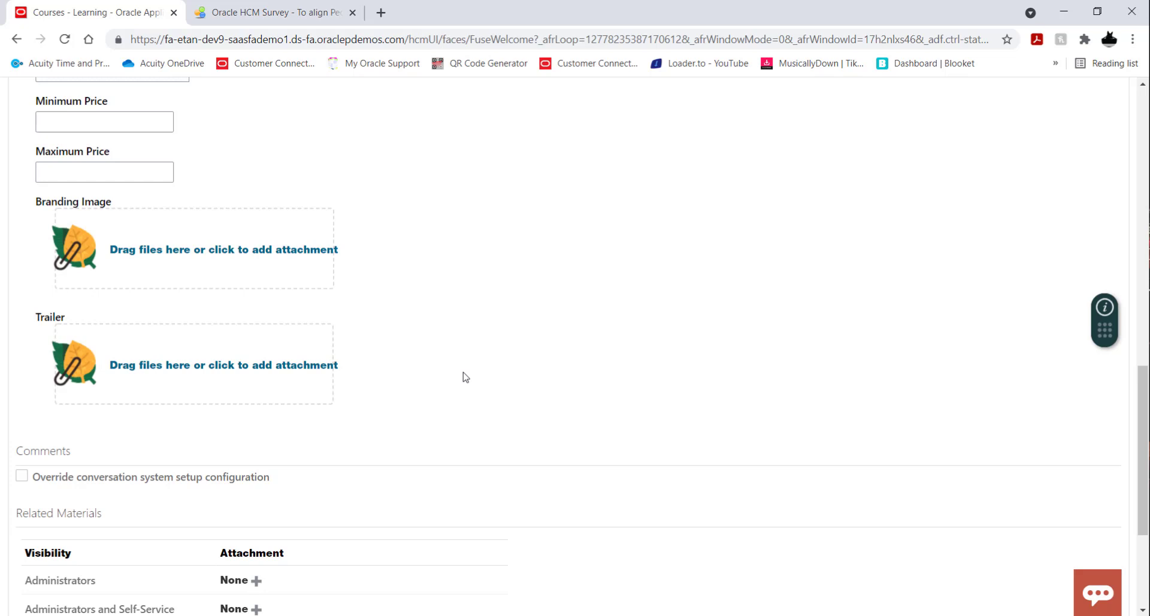
scroll(468, 318, down, 3)
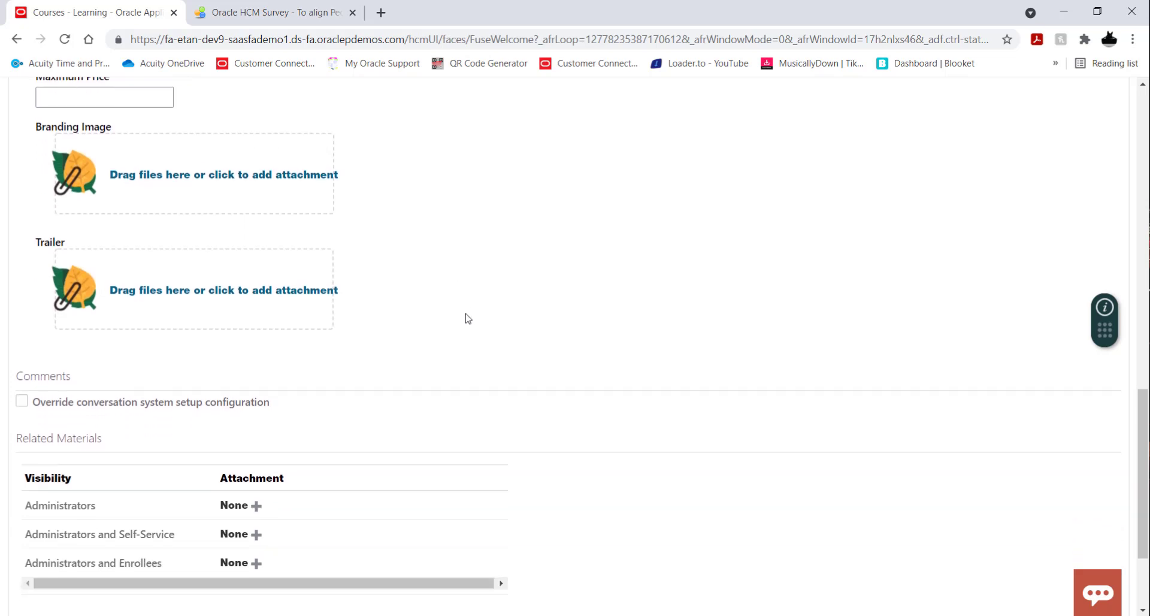
Save the new course and close its creation form.
scroll(468, 318, down, 1)
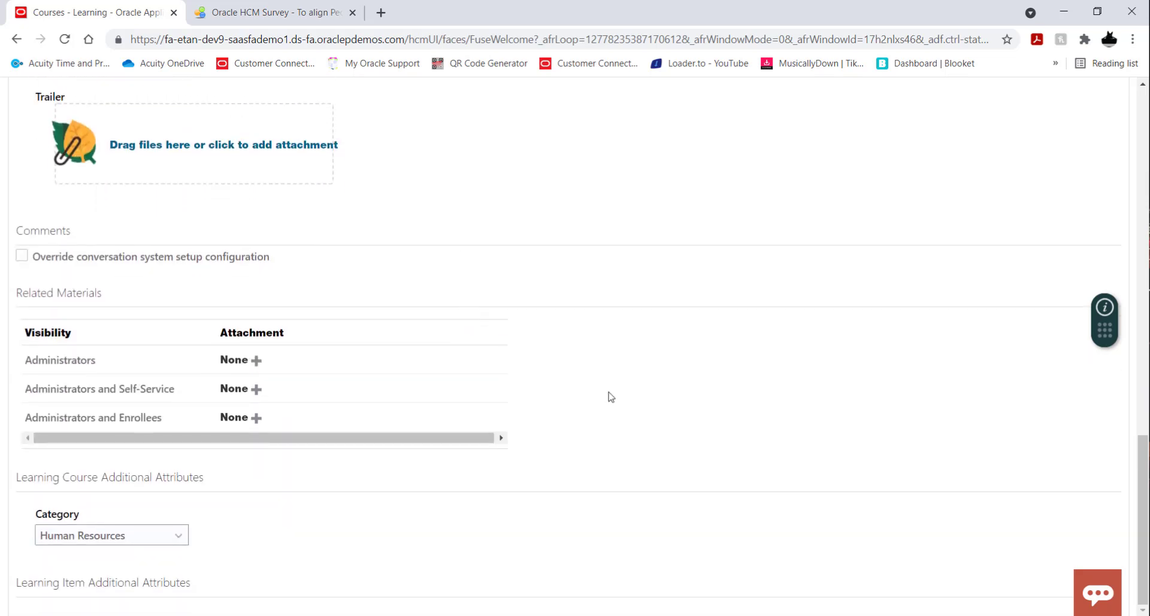
scroll(609, 395, up, 12)
scroll(611, 397, up, 5)
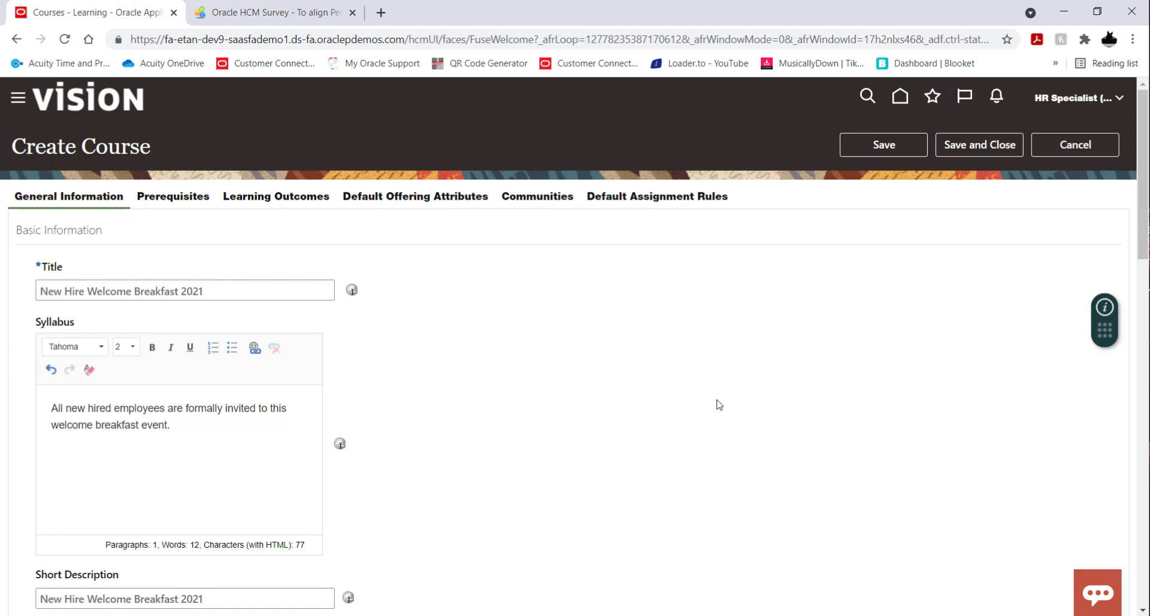
click(986, 148)
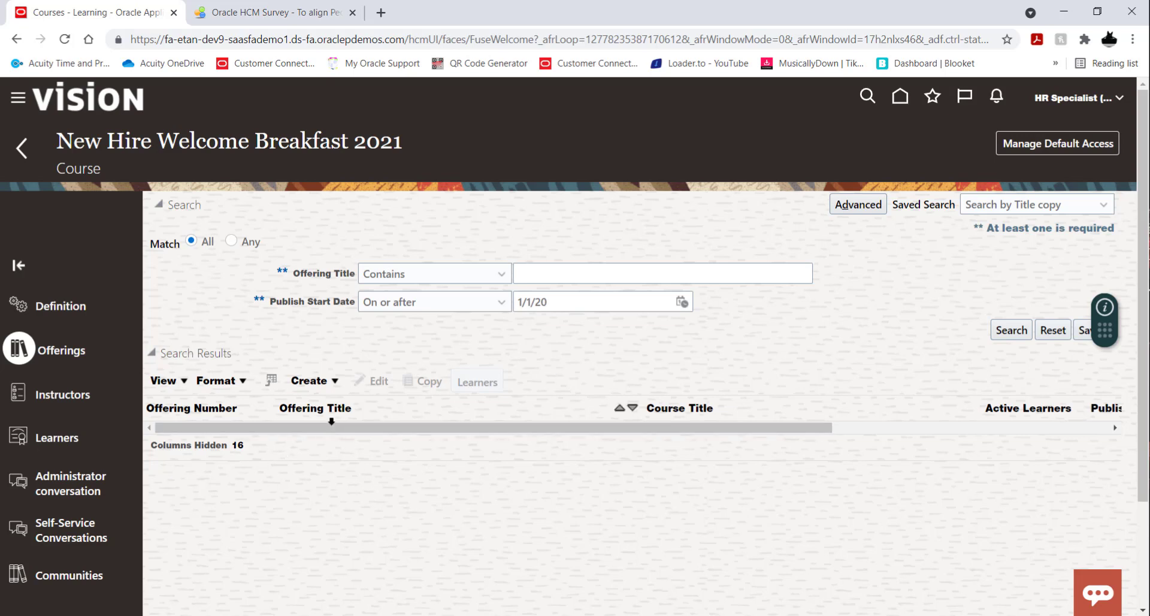
Create an instructor-led offering for the course and title it "New Hire Welcome Breakfast October 2021".
click(312, 385)
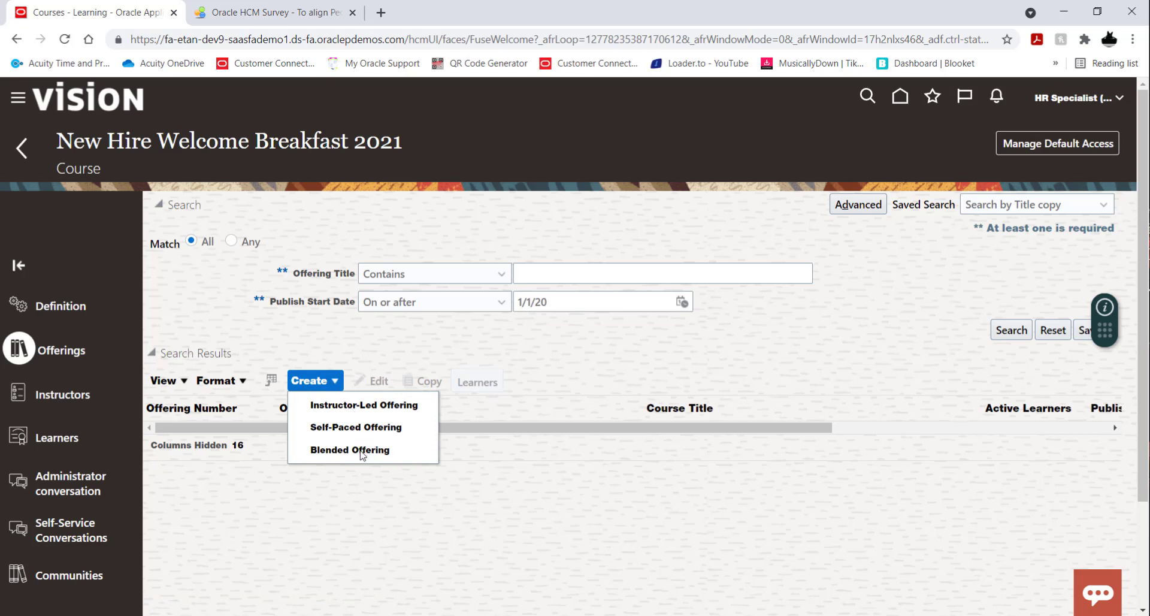
click(352, 406)
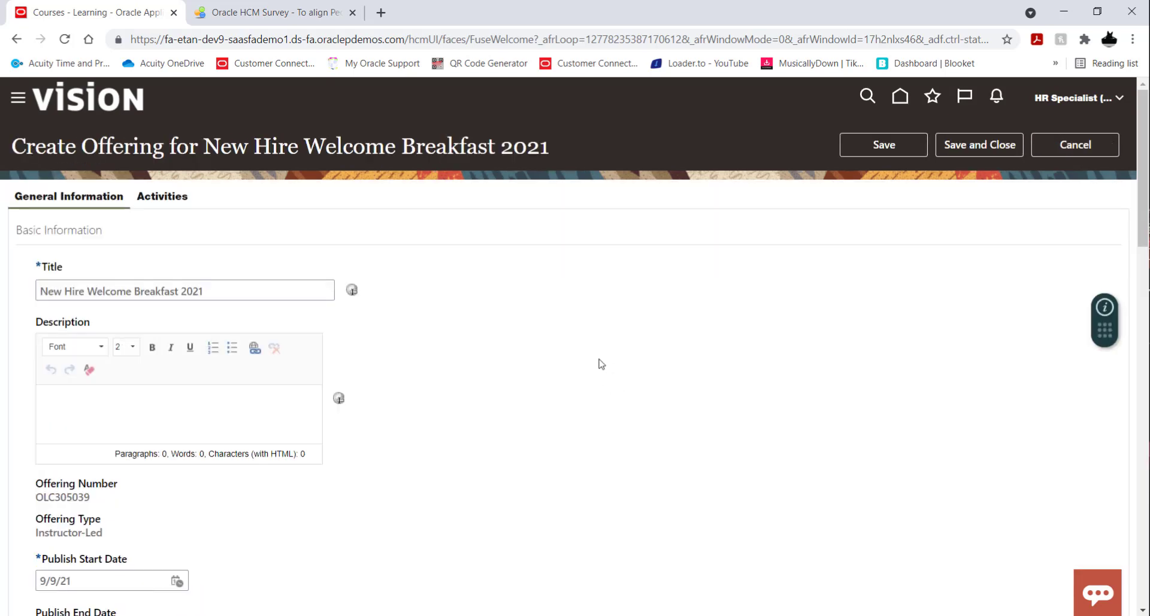
click(288, 293)
key(BackSpace)
key(BackSpace)
key(BackSpace)
key(BackSpace)
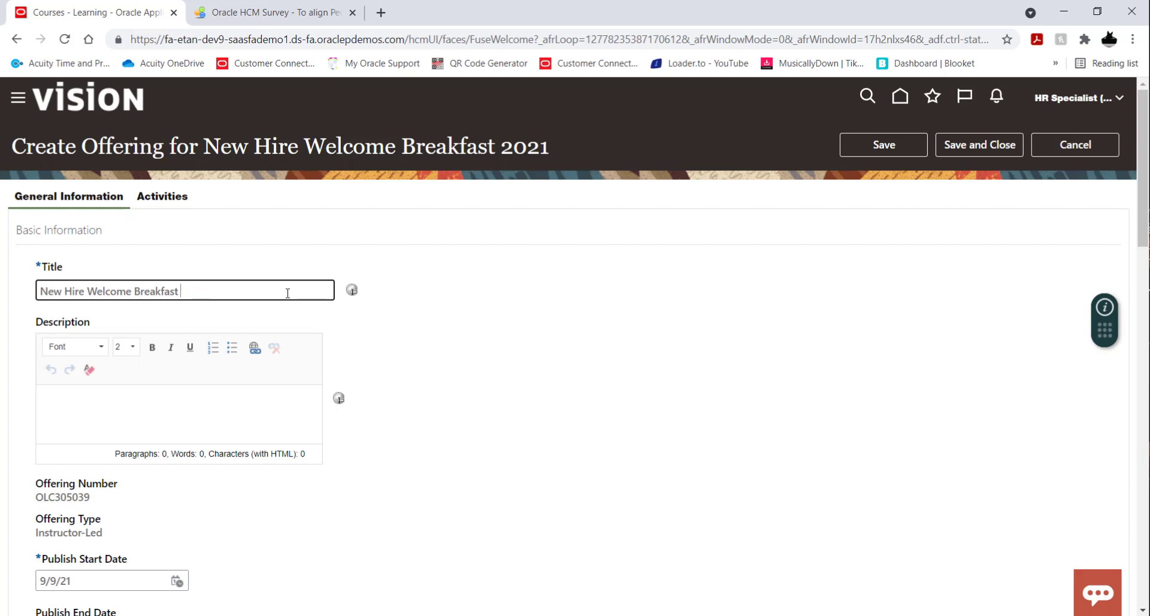
text(October 2021)
click(496, 298)
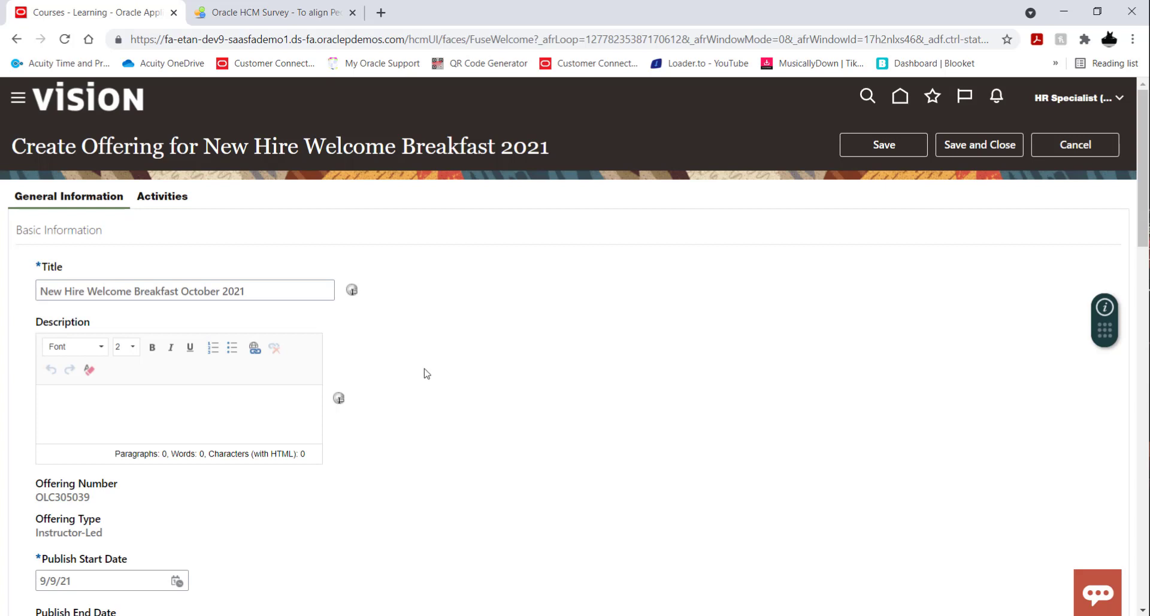
Set the offering's publish end date to 10/4/21.
scroll(426, 374, down, 5)
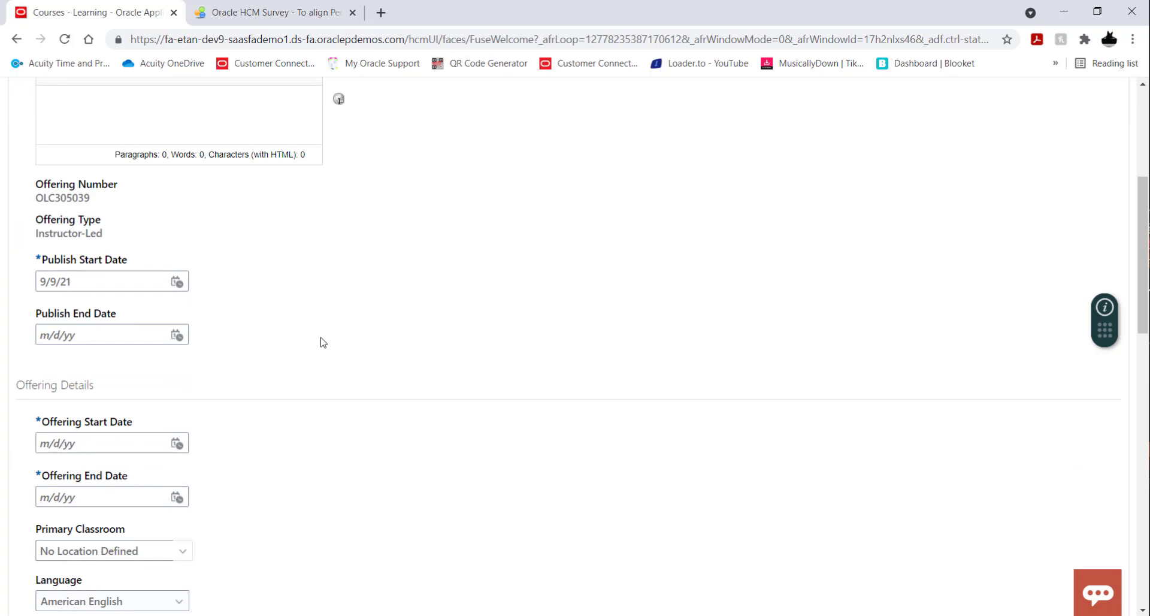
scroll(339, 319, up, 1)
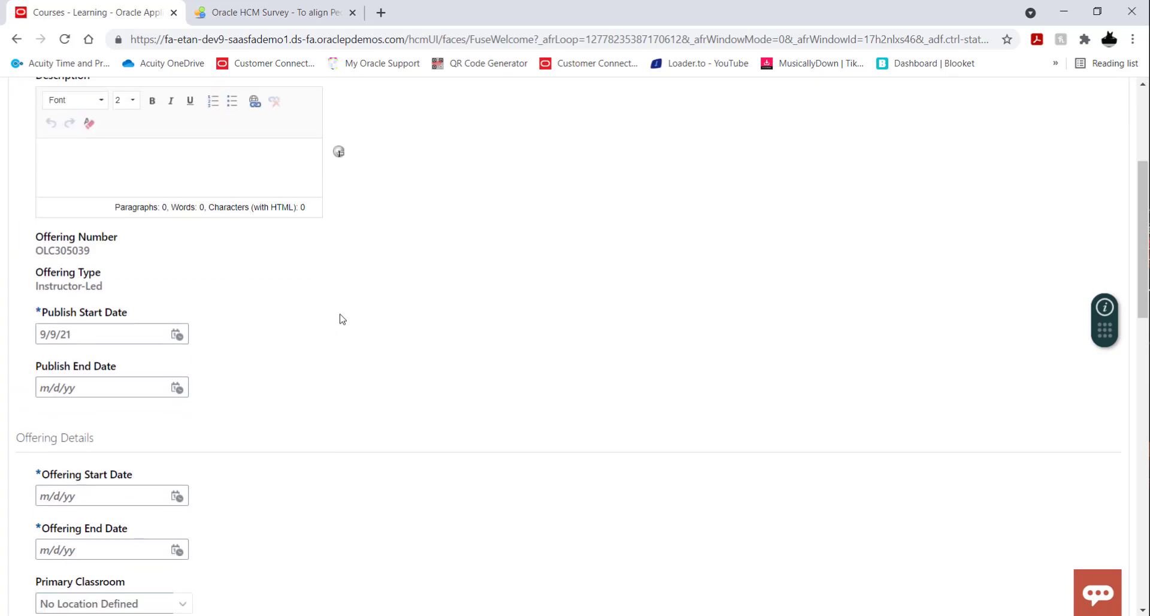
scroll(342, 319, down, 1)
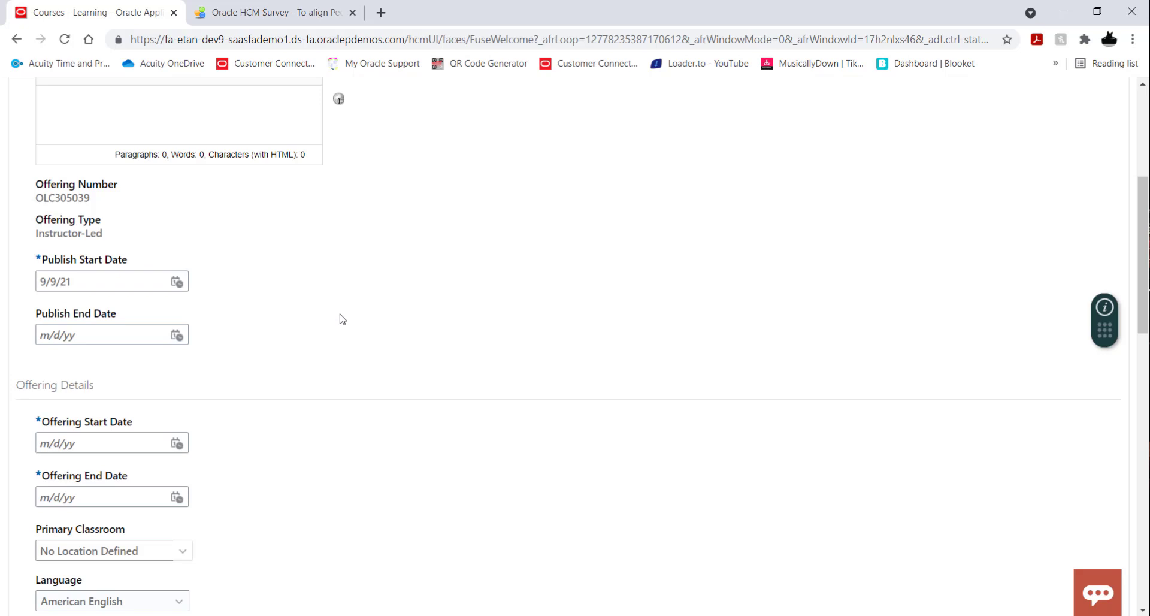
scroll(451, 285, up, 1)
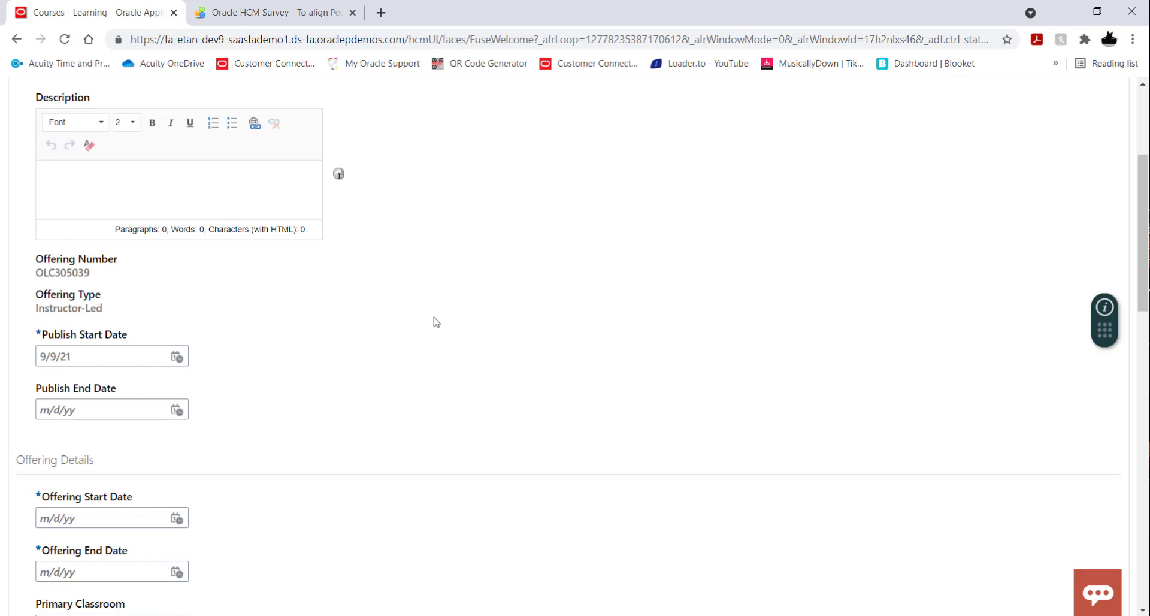
scroll(436, 322, down, 2)
scroll(436, 321, up, 3)
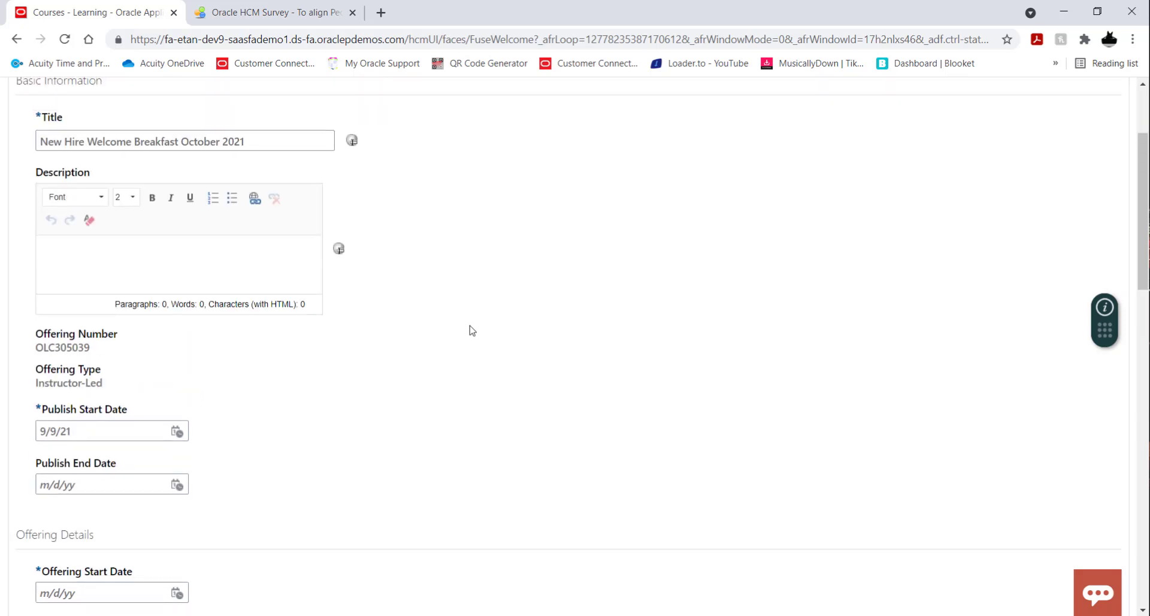
scroll(472, 330, down, 2)
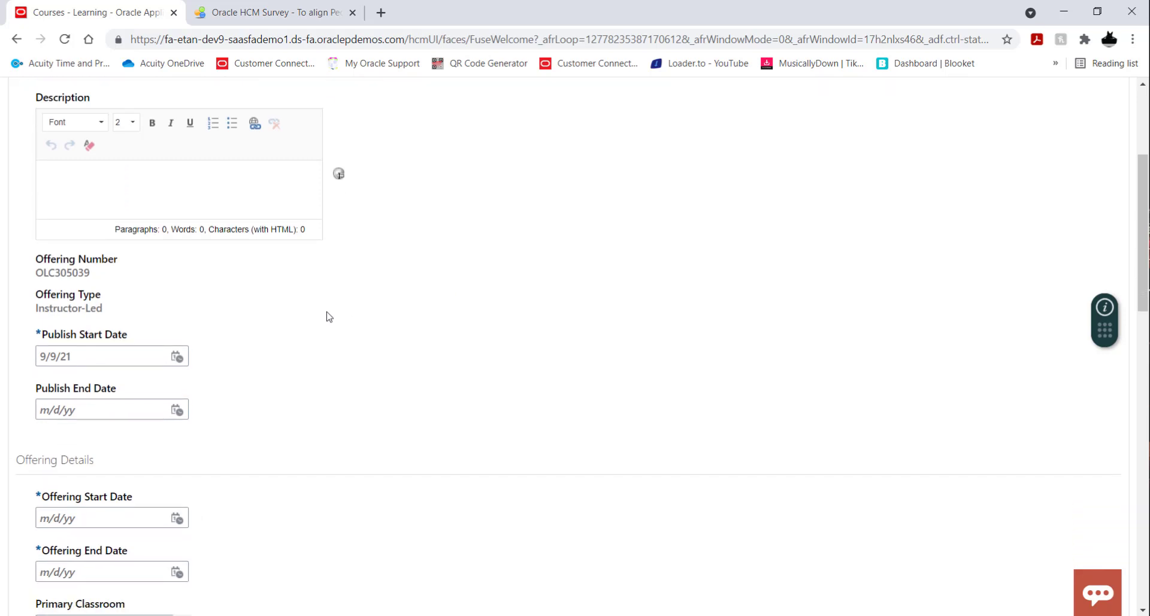
scroll(329, 316, down, 2)
click(177, 334)
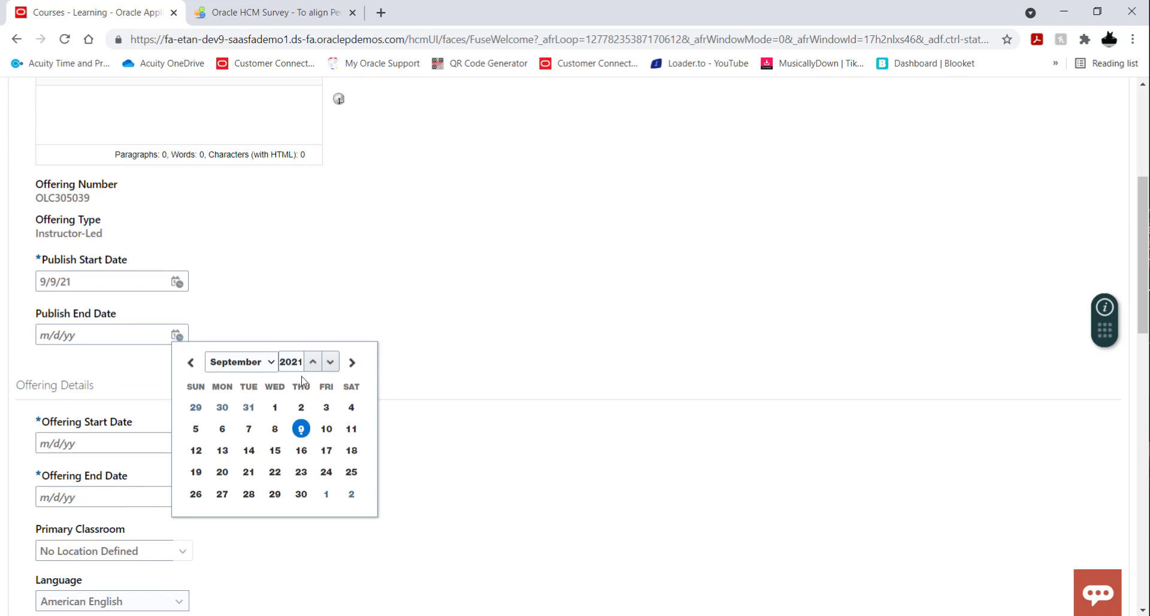
click(353, 363)
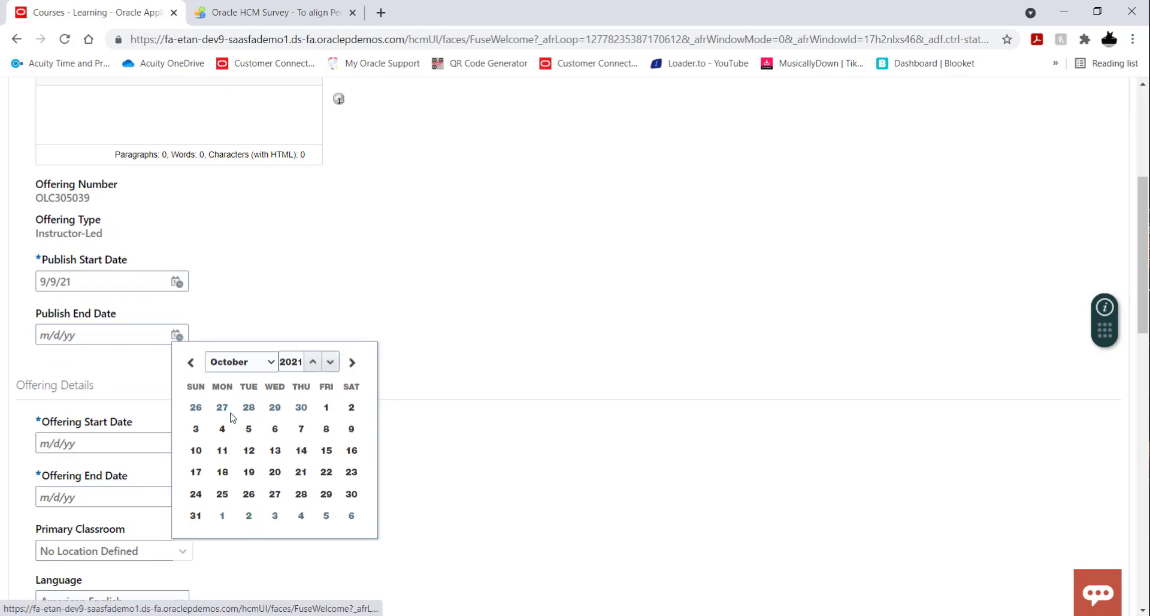
click(222, 429)
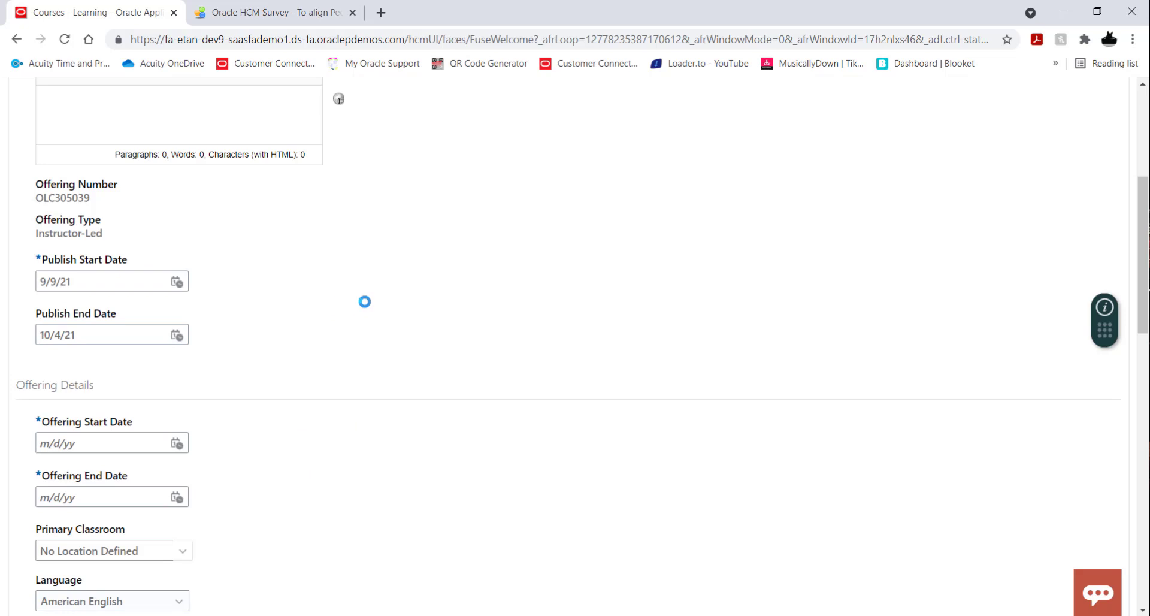
Set both the offering start date and the offering end date to 10/4/21.
scroll(365, 306, down, 3)
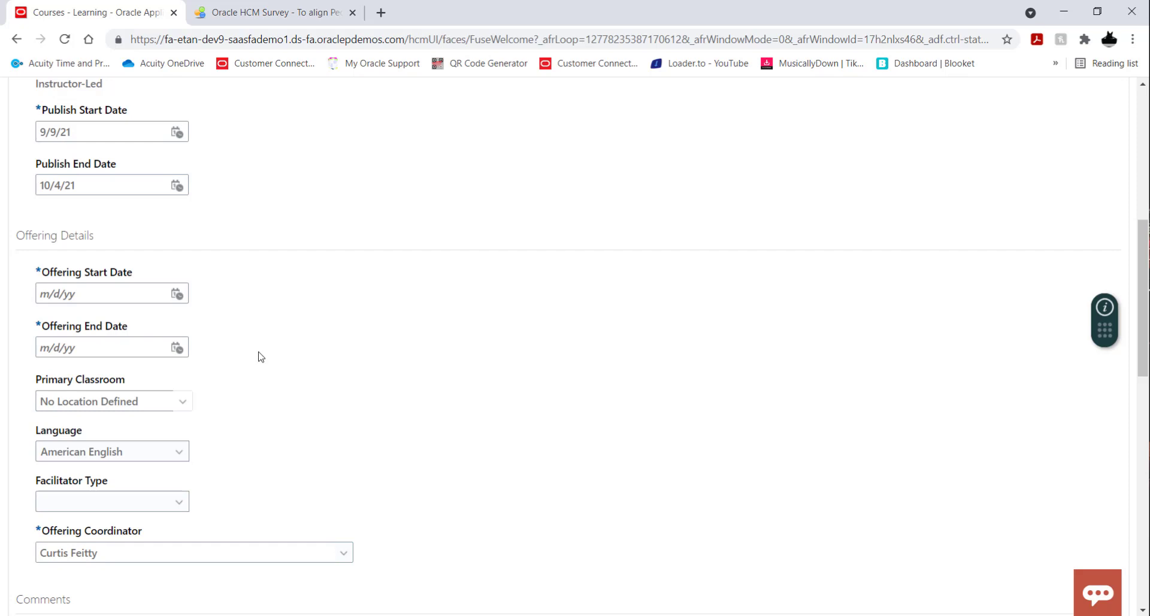
click(177, 294)
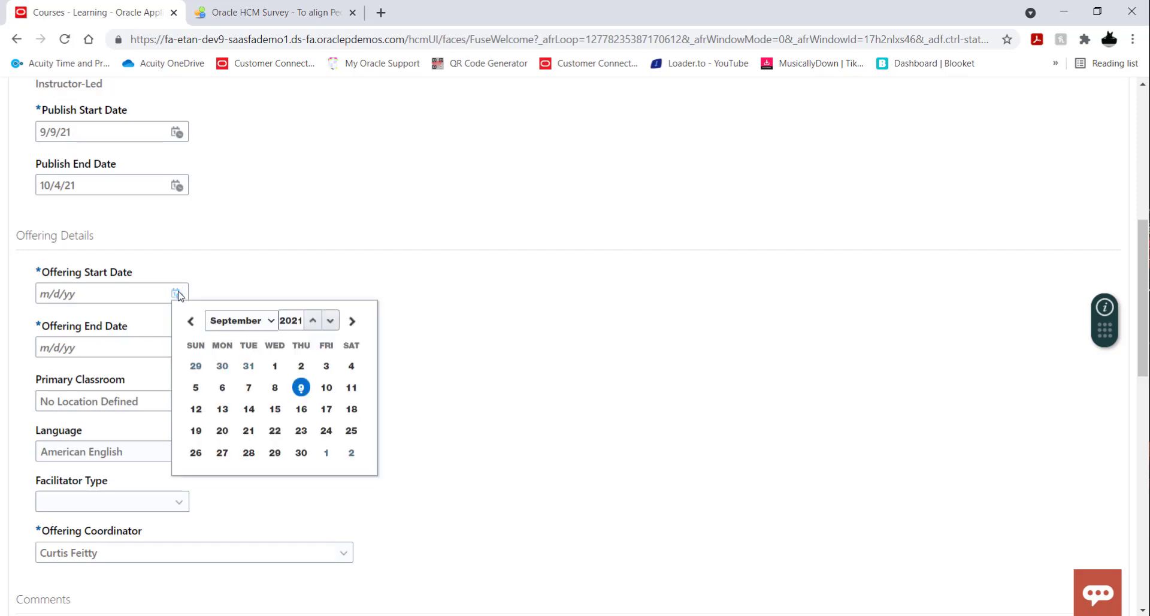
click(354, 322)
click(221, 387)
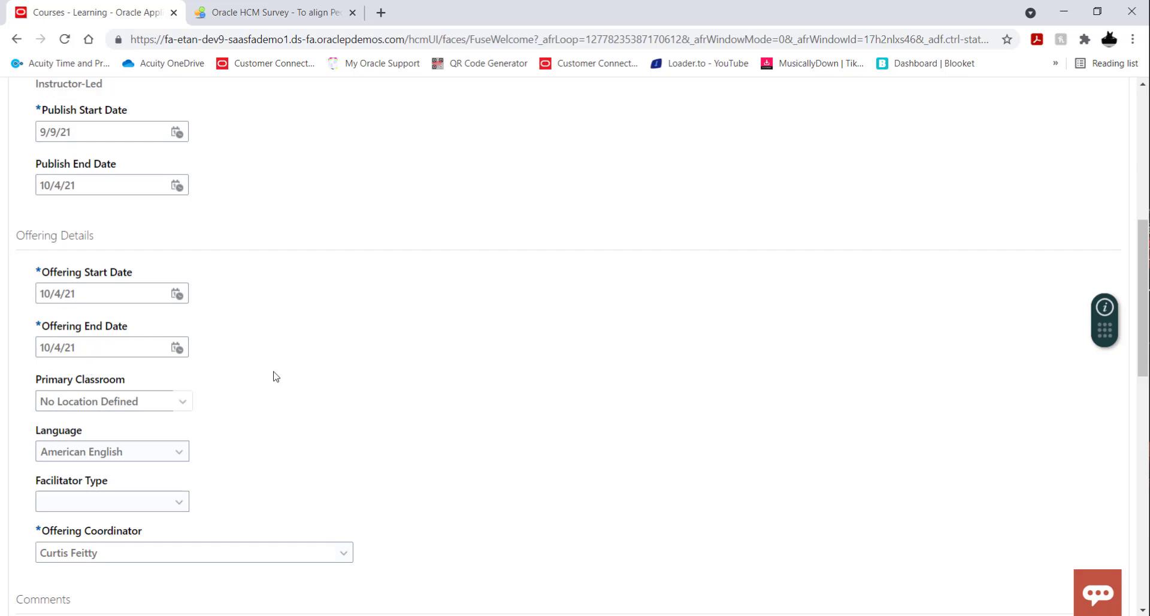
Set the offering's primary classroom to New York Campus and its facilitator type to Instructor.
scroll(273, 377, down, 1)
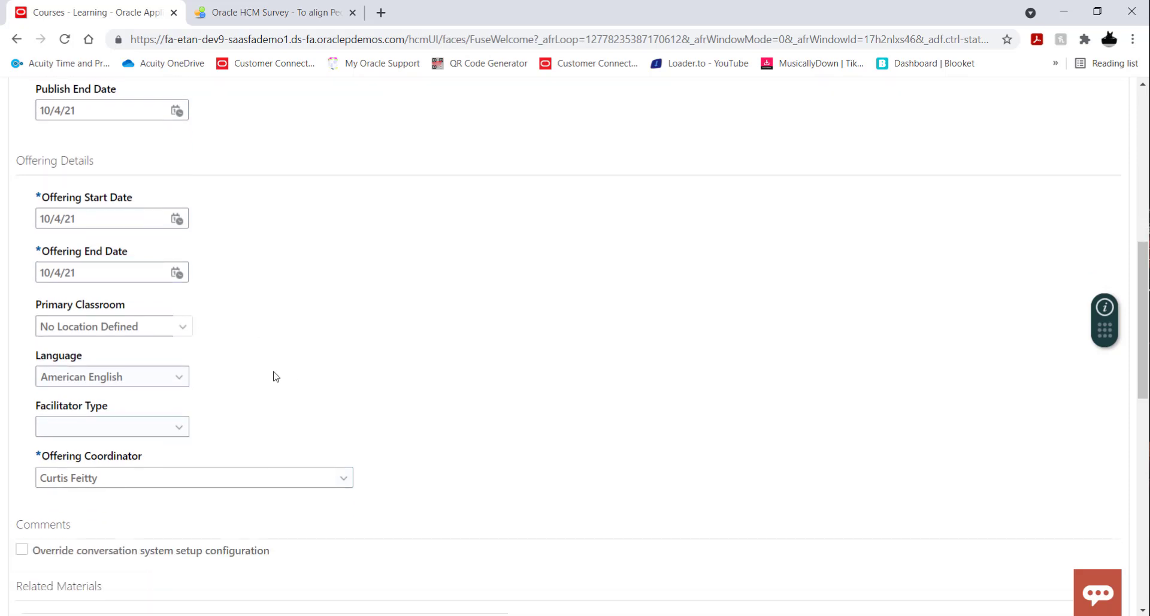
click(183, 328)
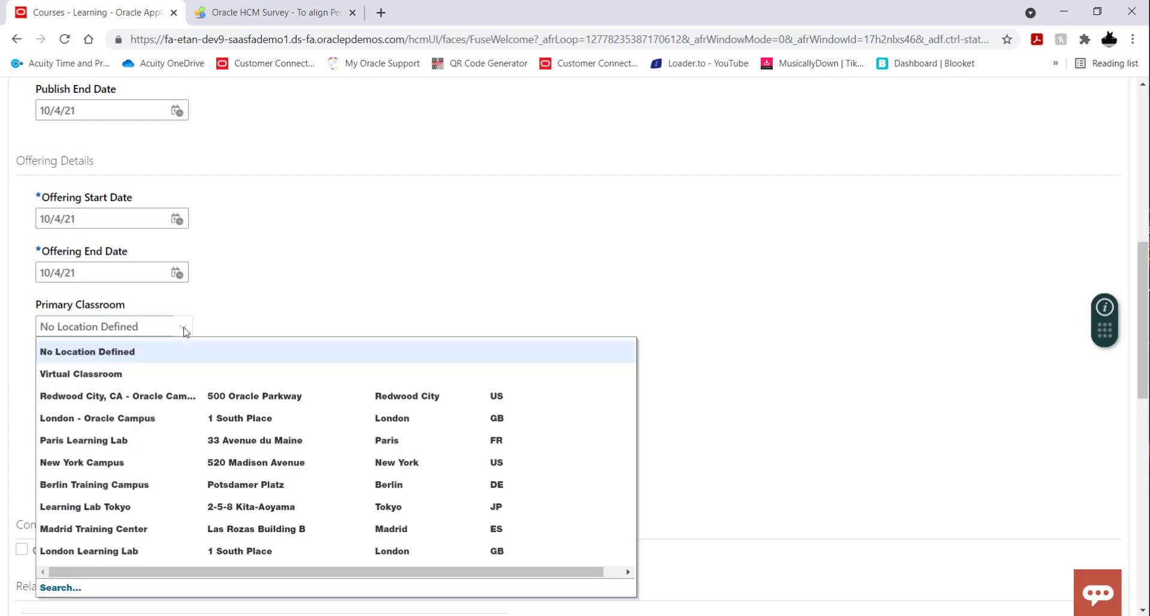
click(128, 467)
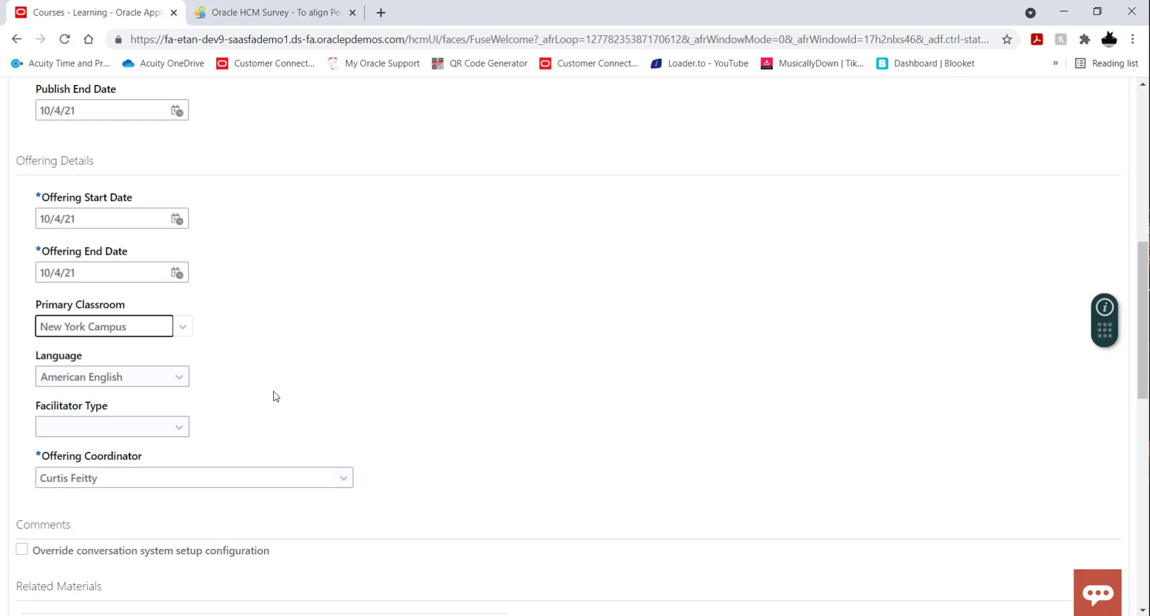
scroll(276, 396, down, 1)
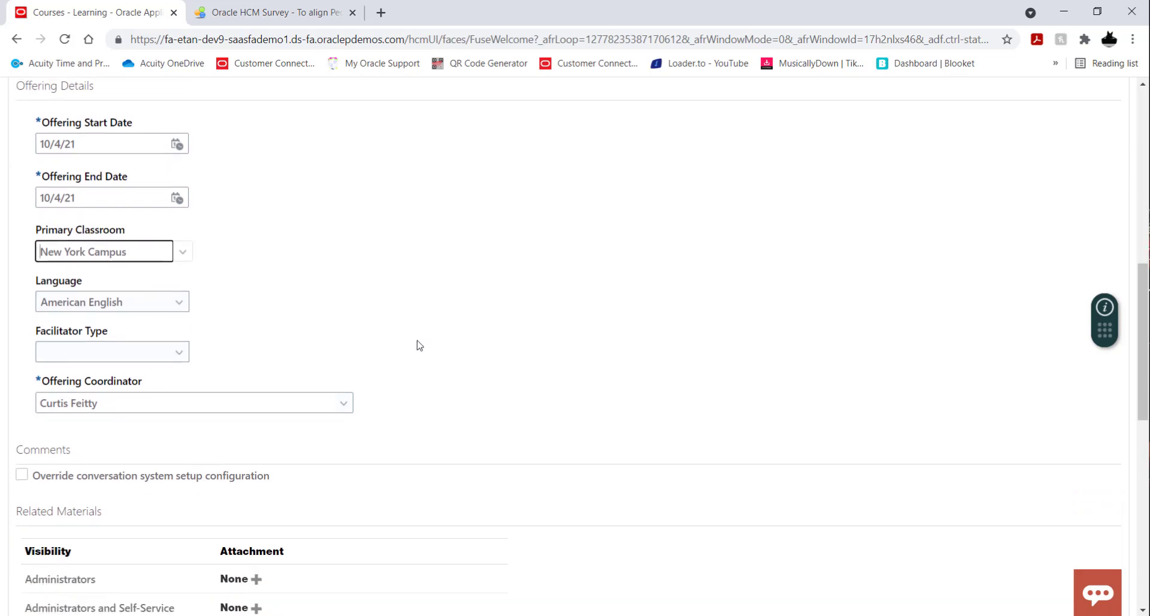
click(181, 358)
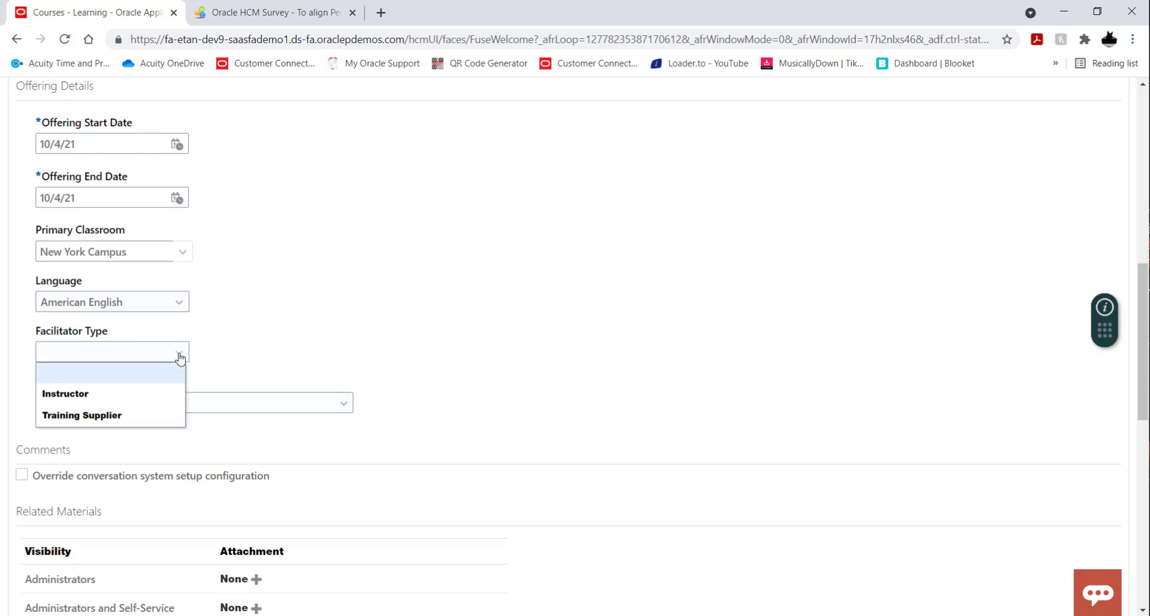
click(139, 405)
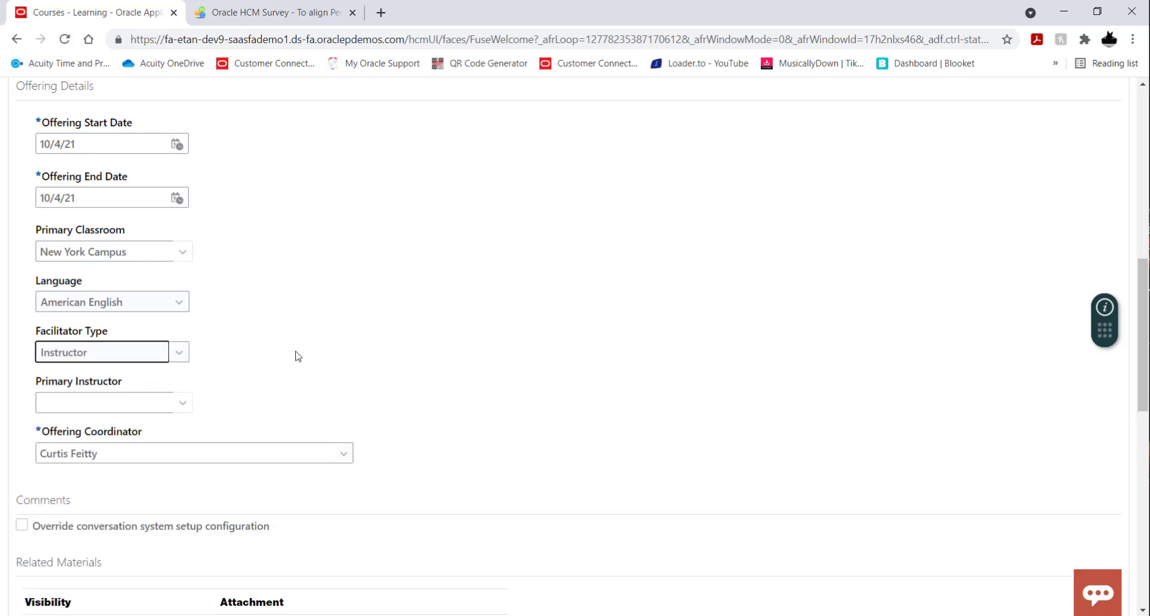
Choose the offering's primary instructor from the list of available instructors.
click(183, 404)
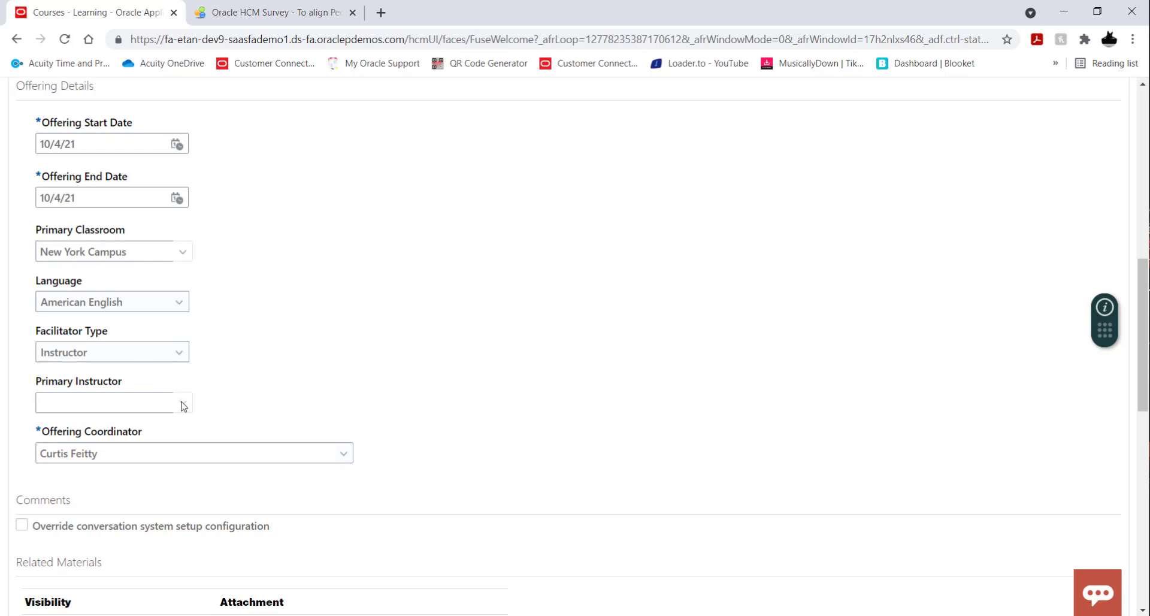
click(182, 405)
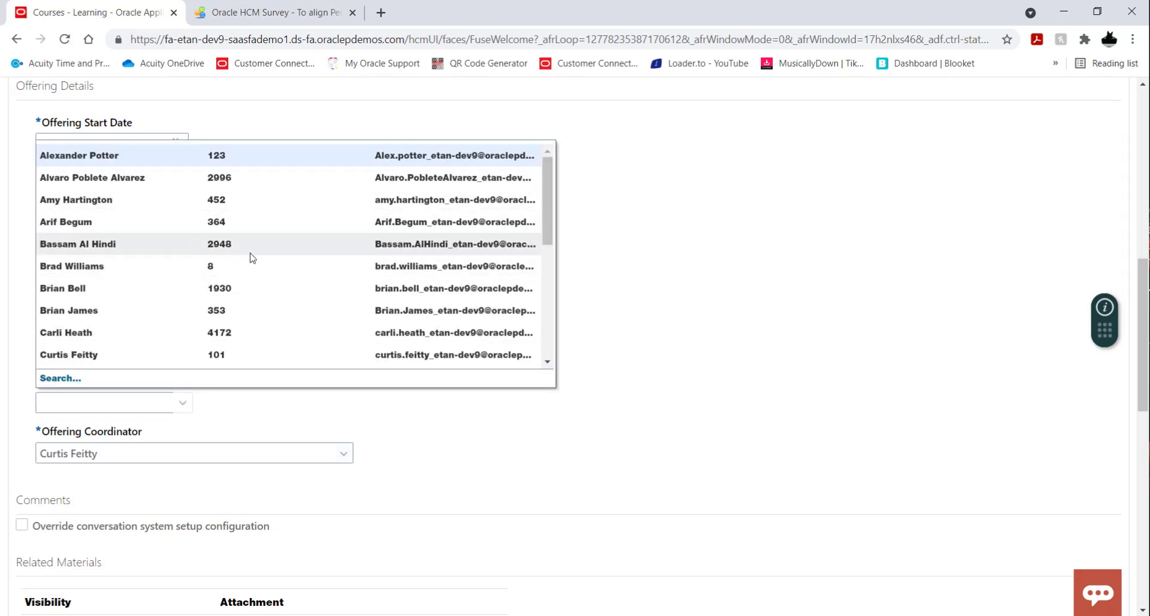
scroll(255, 259, down, 5)
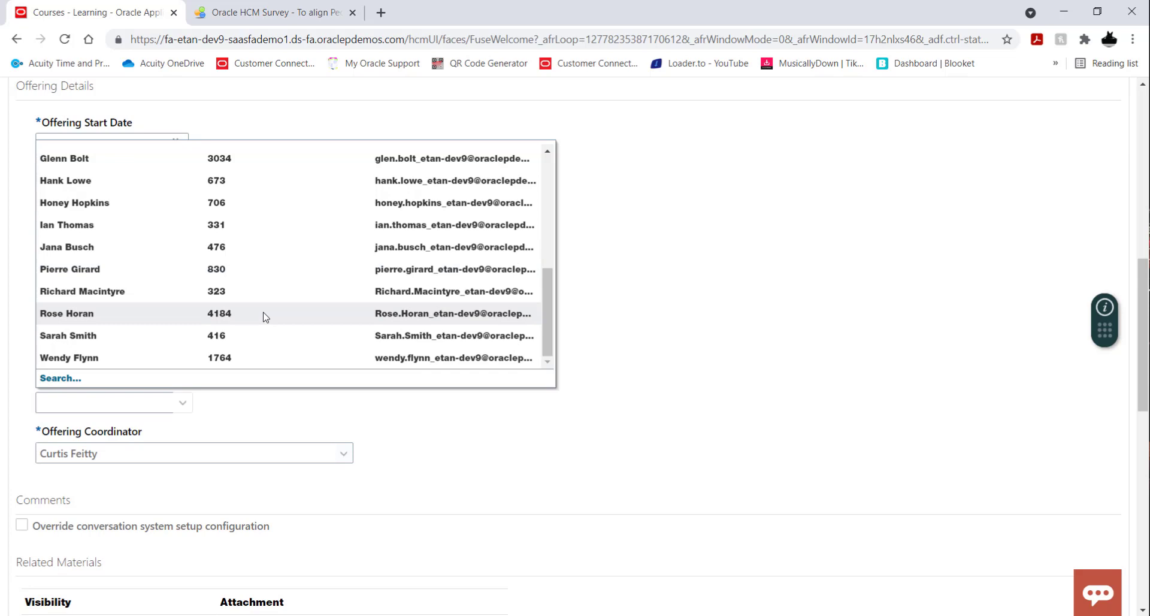
scroll(265, 316, up, 8)
scroll(621, 336, down, 5)
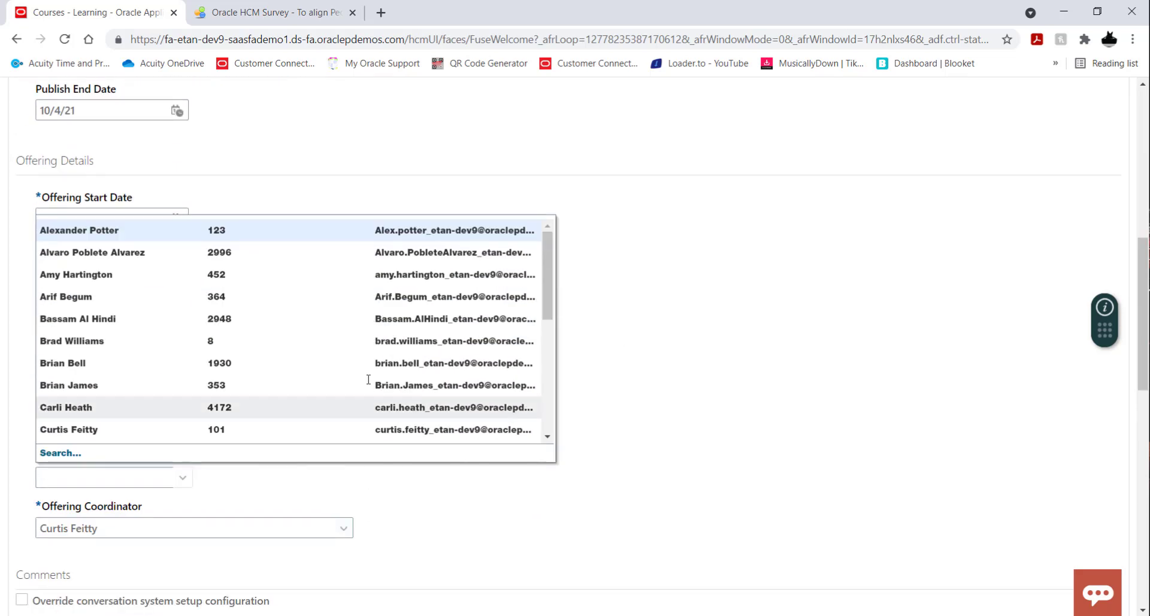
scroll(359, 292, down, 2)
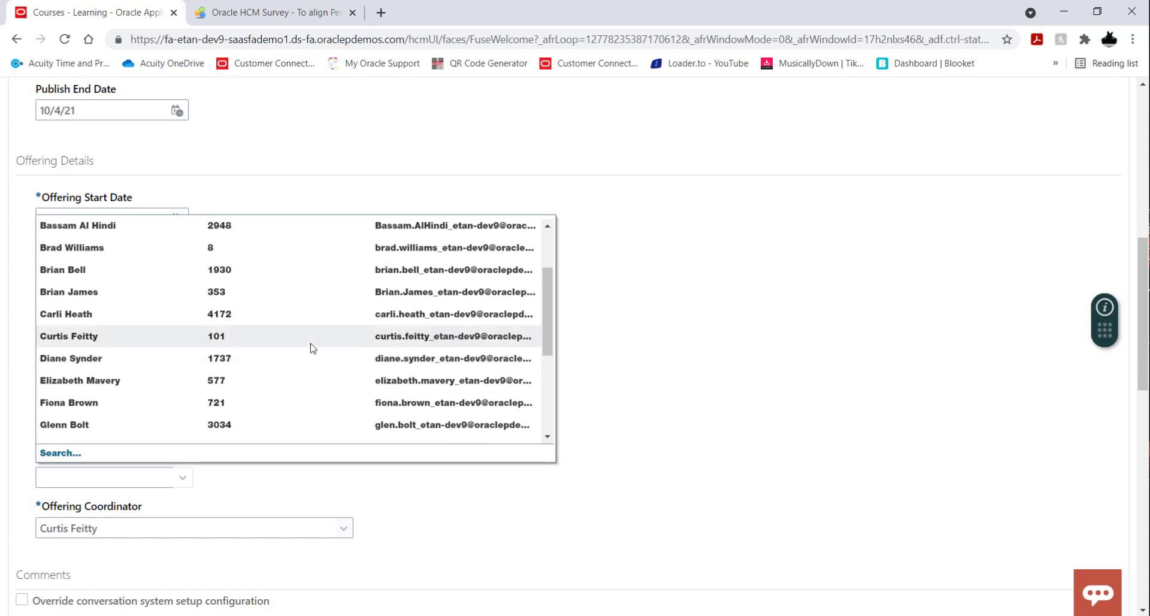
click(294, 386)
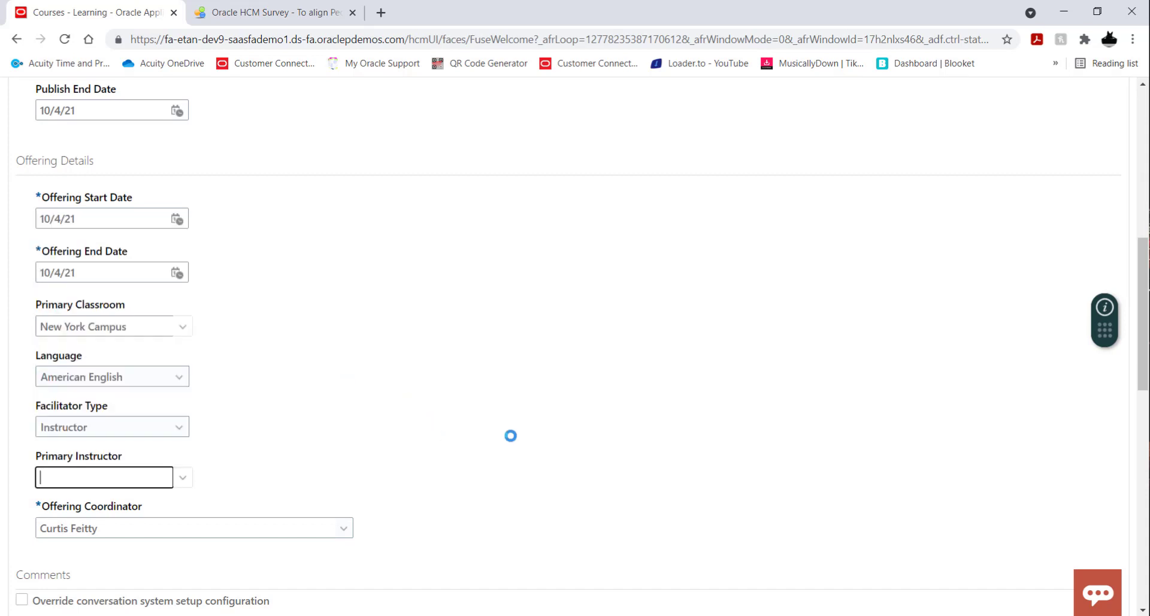
Enable capacity rules for the offering with a minimum capacity of 15 and a maximum capacity of 25.
scroll(522, 399, down, 1)
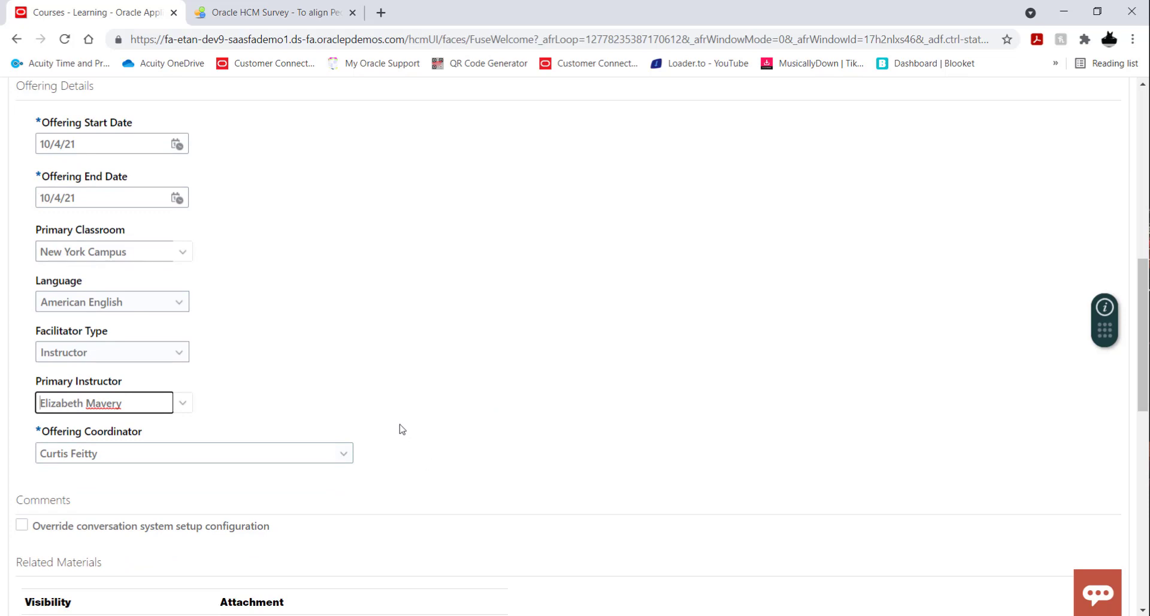
scroll(488, 397, down, 2)
scroll(490, 396, down, 4)
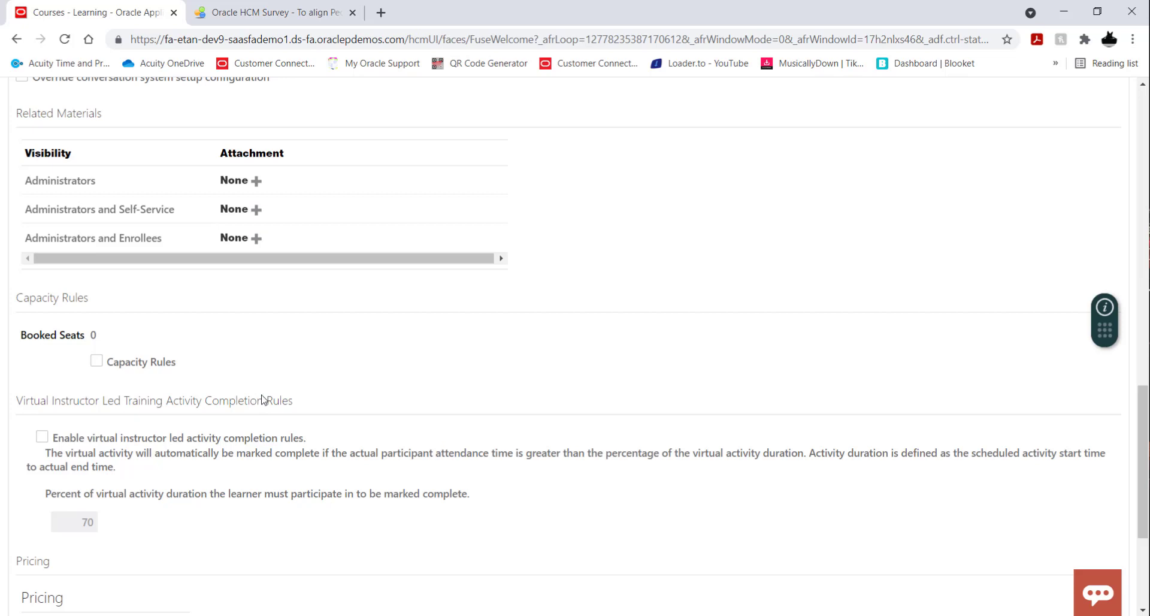
click(96, 360)
scroll(124, 347, down, 1)
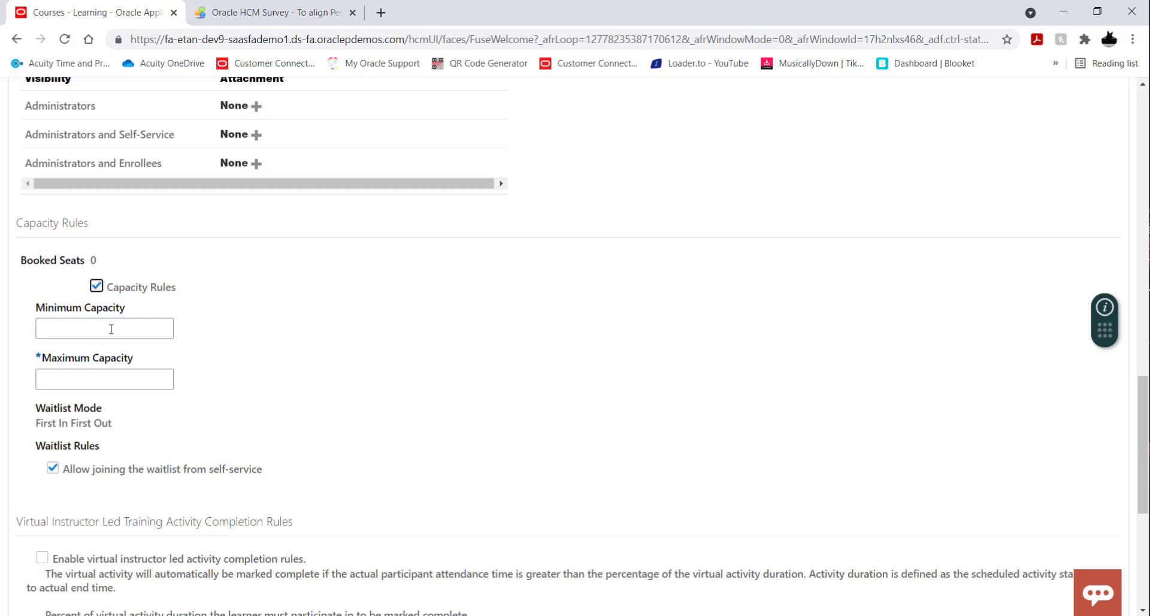
click(110, 329)
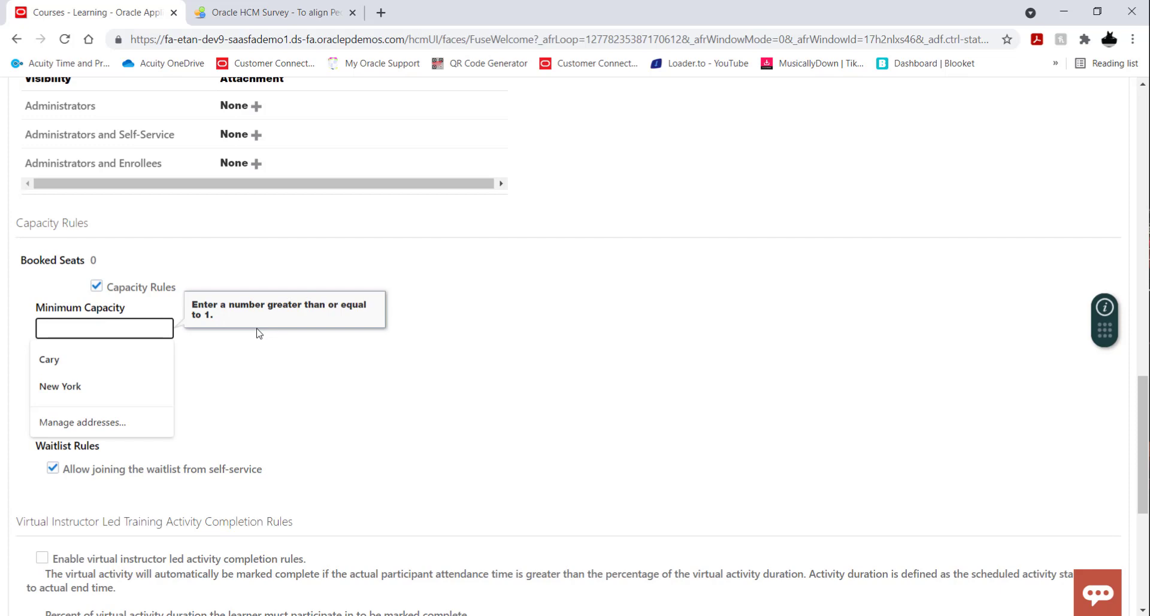
text(15)
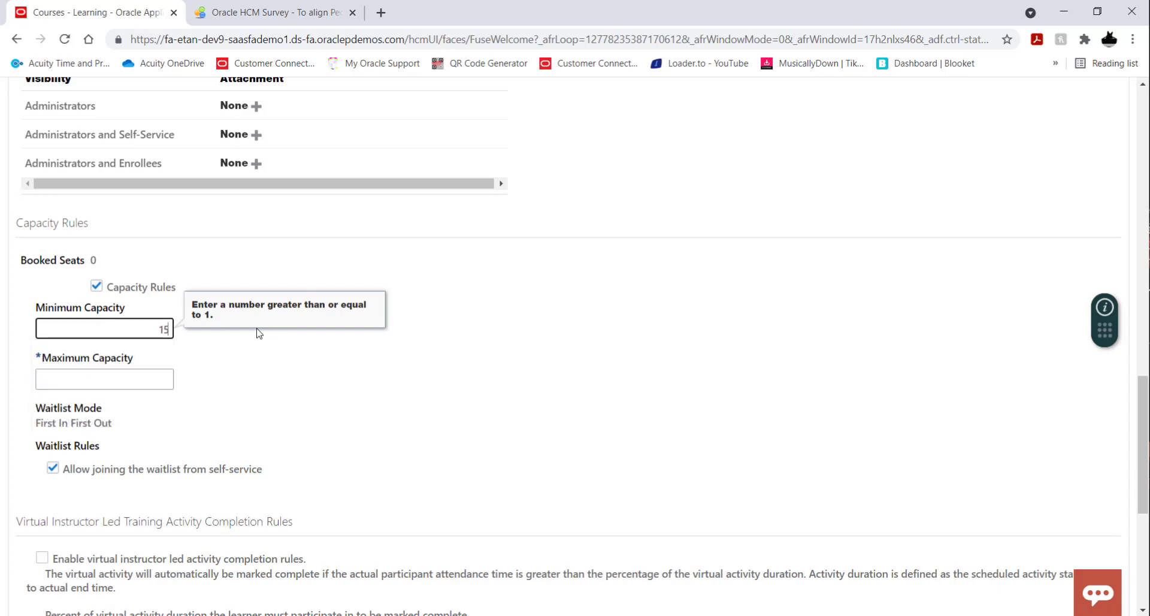
click(120, 380)
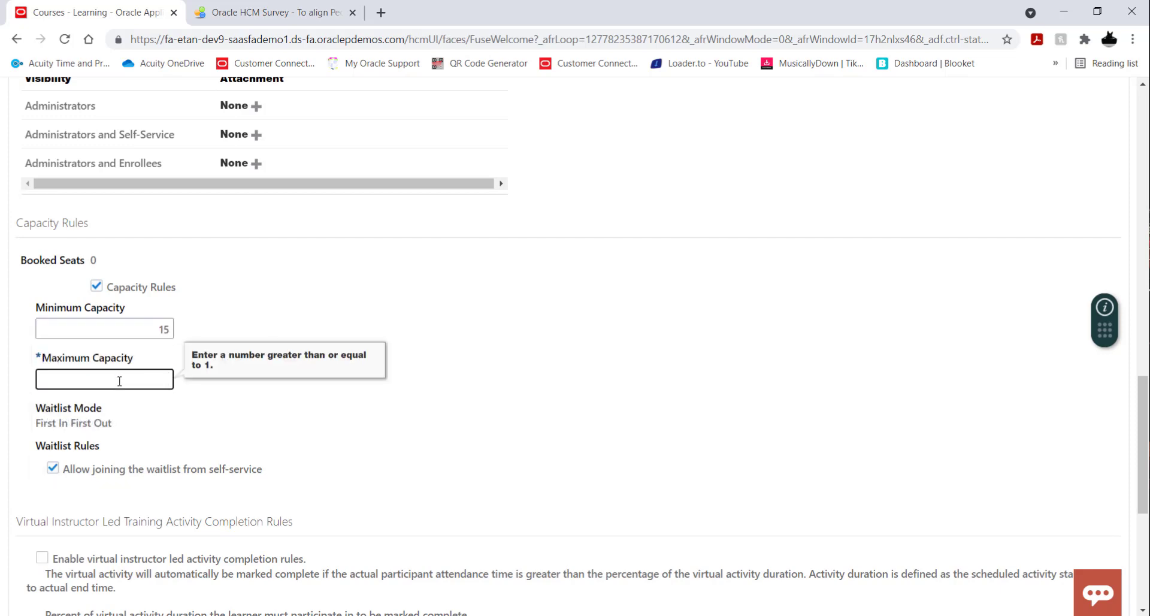
text(25)
click(436, 415)
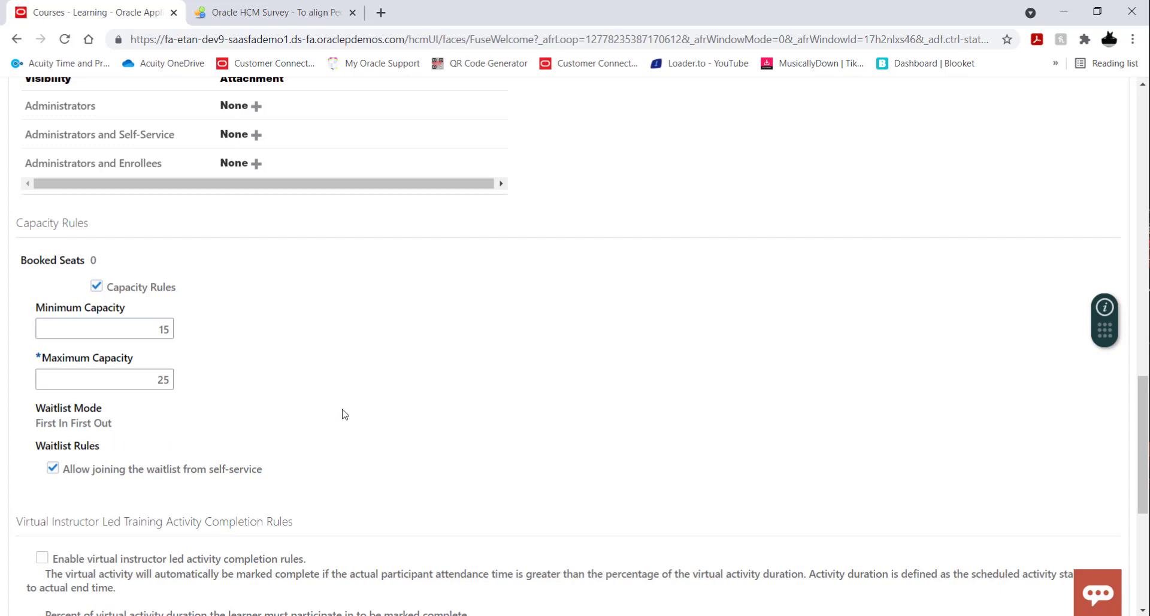
Save the offering's general information and go to its activities.
scroll(345, 414, down, 1)
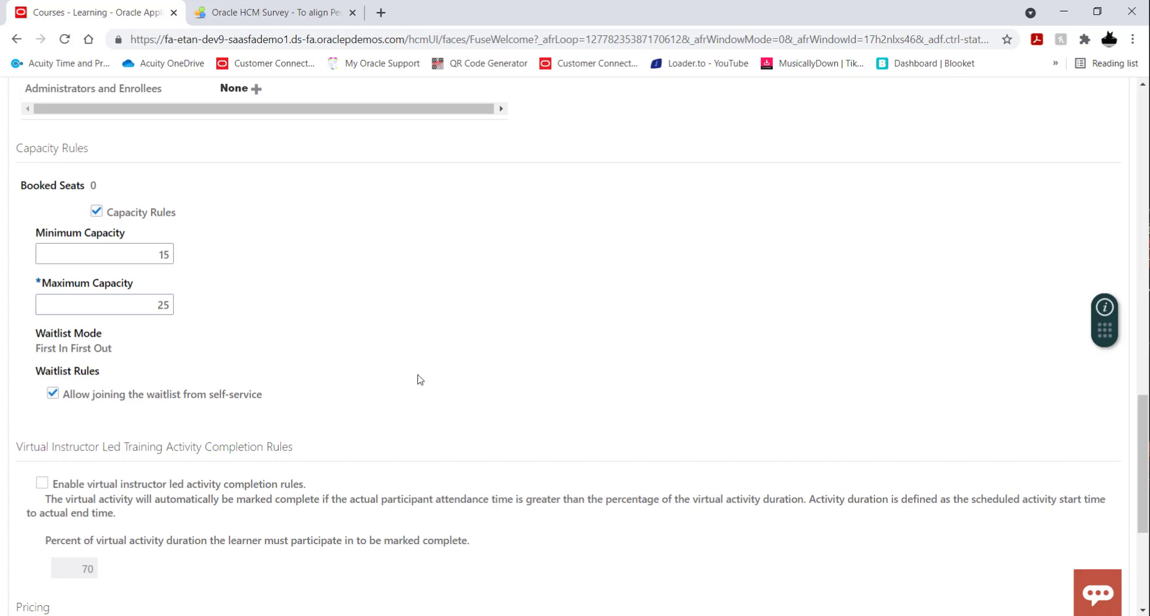
scroll(420, 379, down, 1)
scroll(420, 379, up, 20)
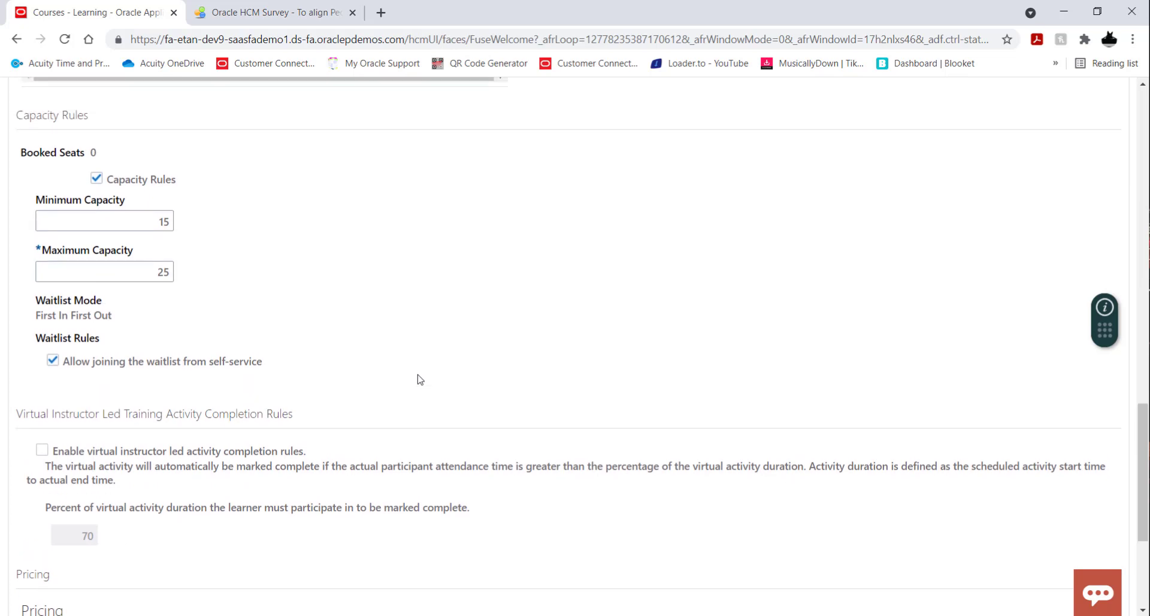
scroll(420, 379, up, 1)
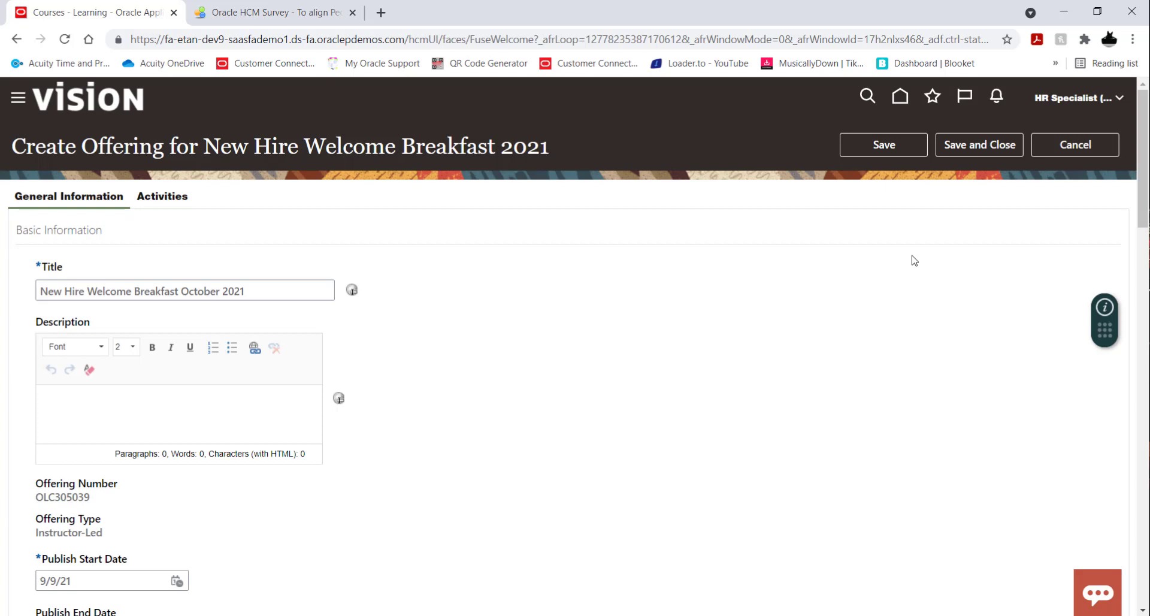
click(178, 197)
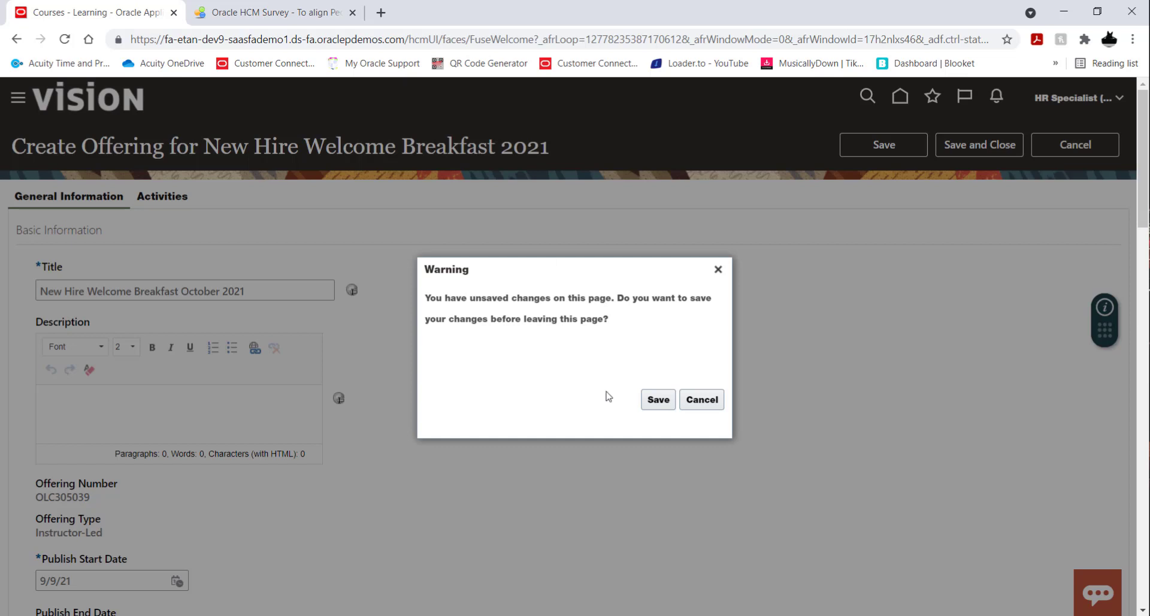
click(654, 399)
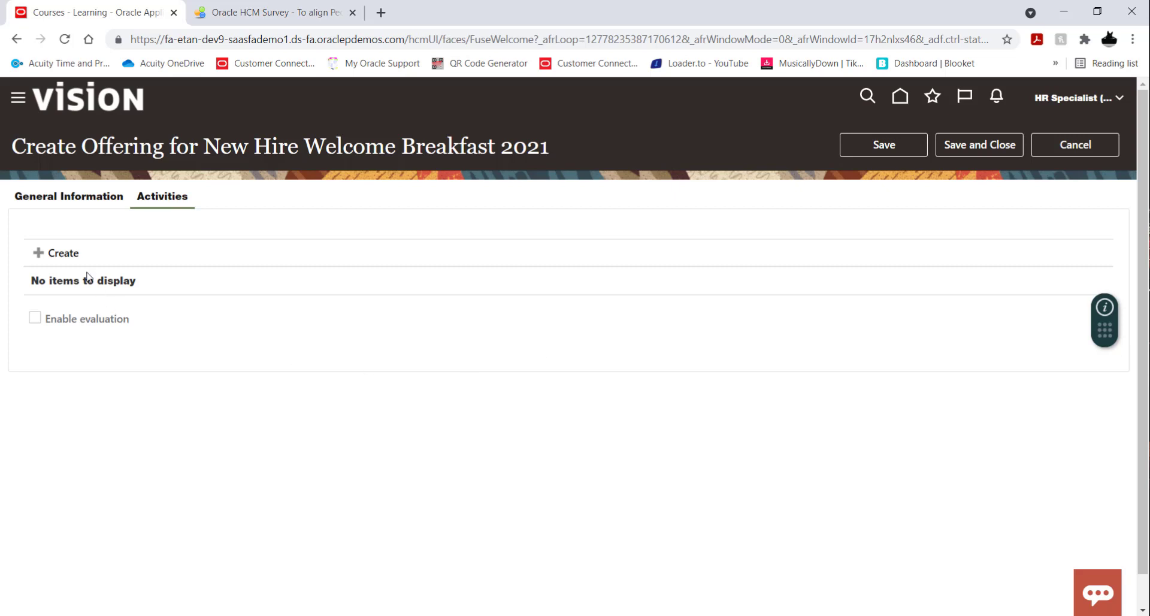
click(67, 258)
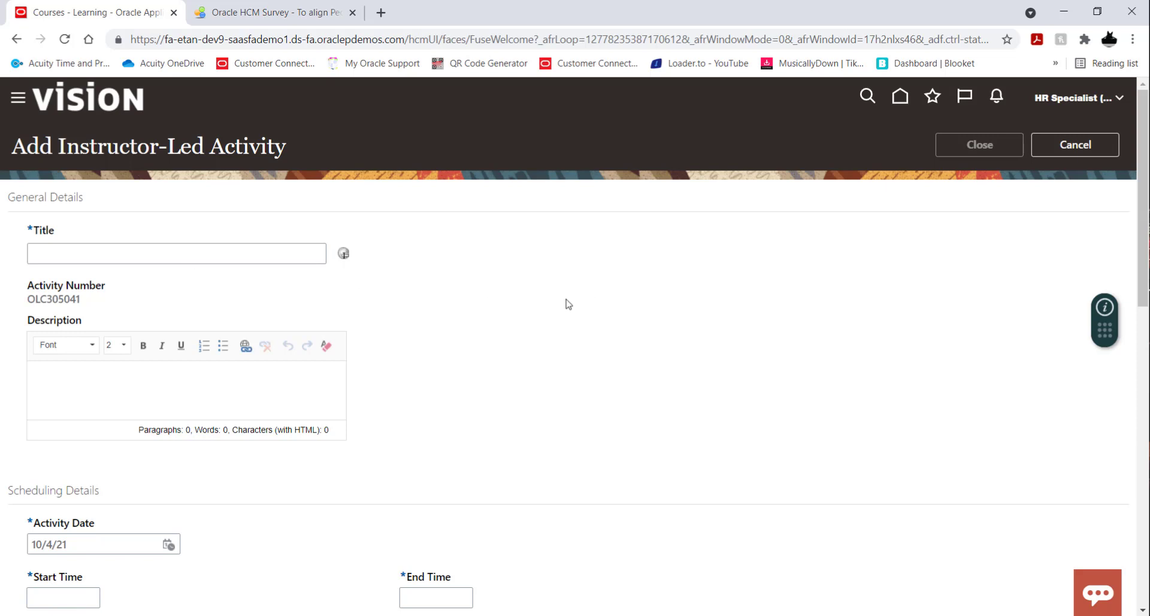
click(1078, 158)
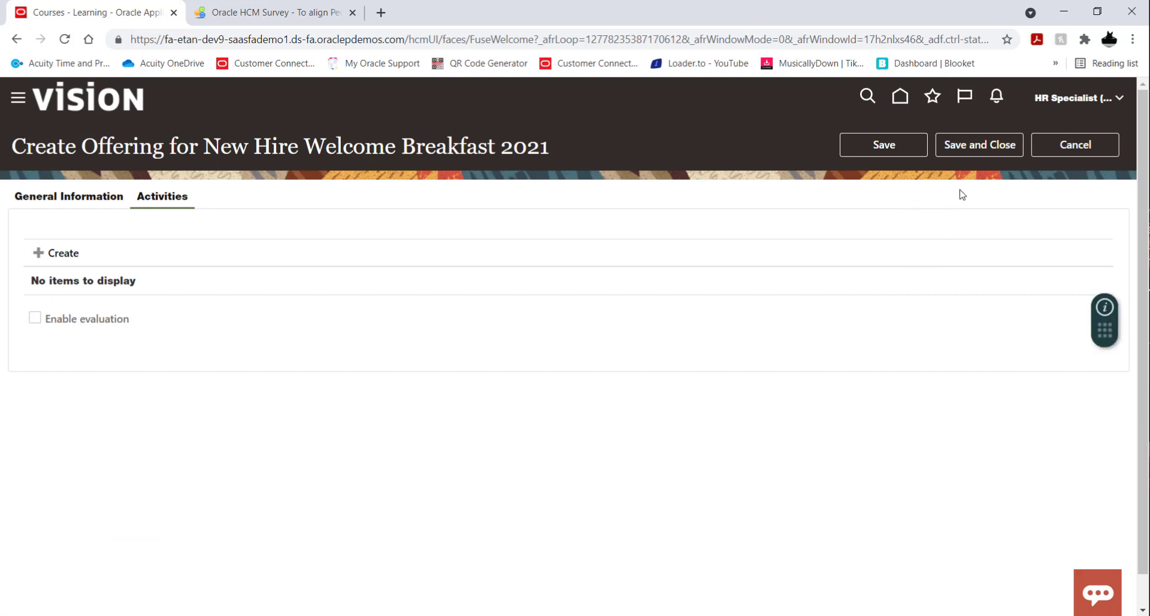
click(1071, 153)
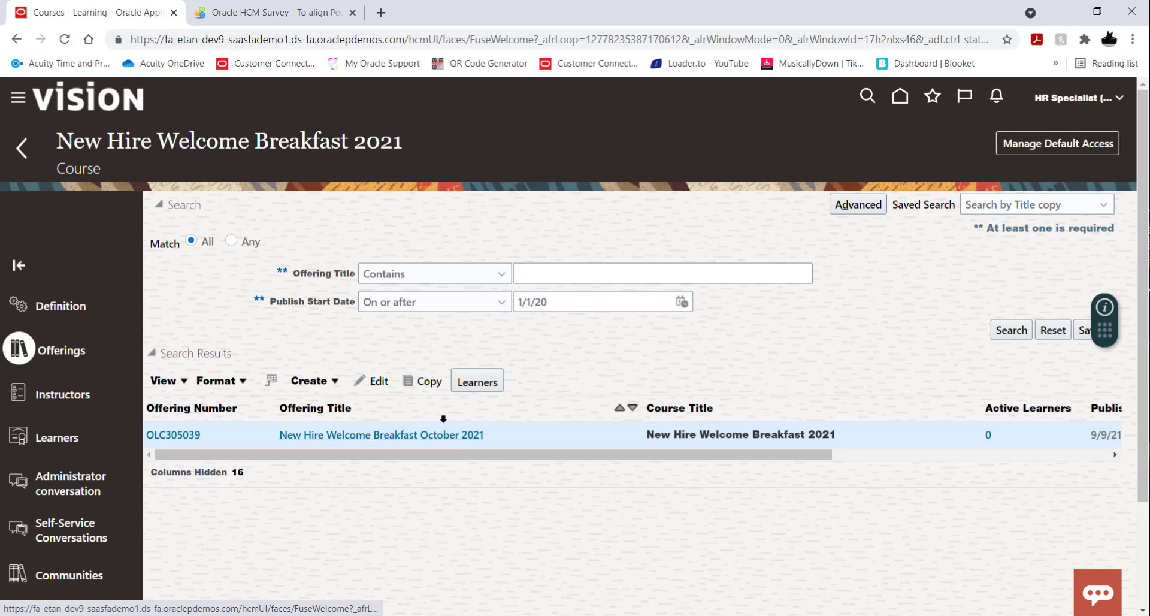
Reopen the October 2021 offering for editing and create an instructor-led activity titled "New Hire Welcome Breakfast October 2021", copied from the offering title.
click(375, 381)
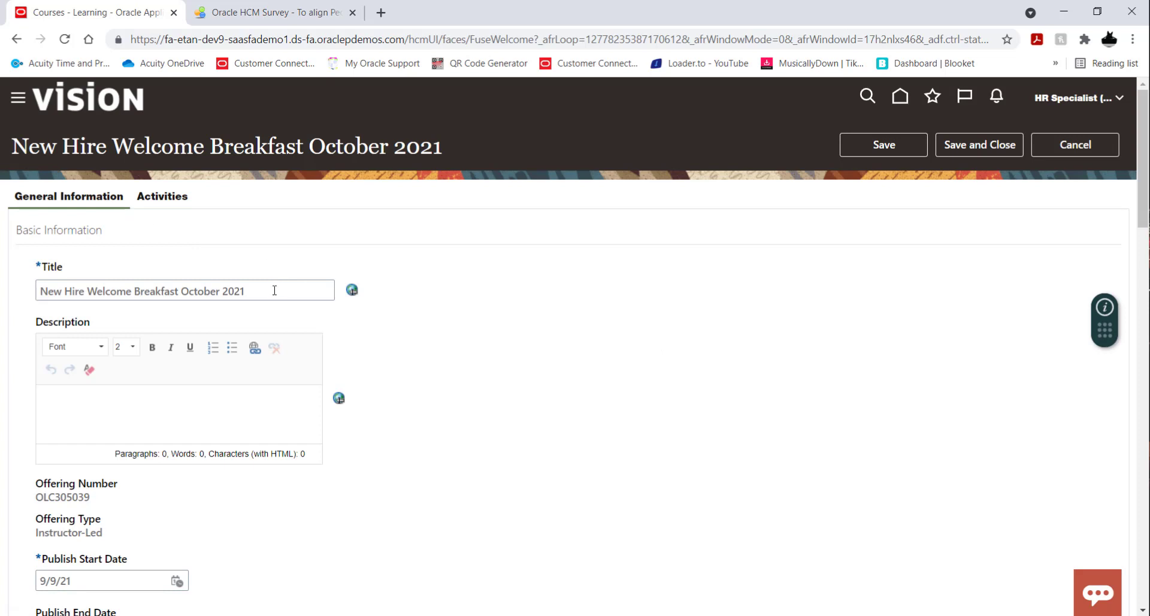
drag(273, 292, 2, 281)
key(ctrl+c)
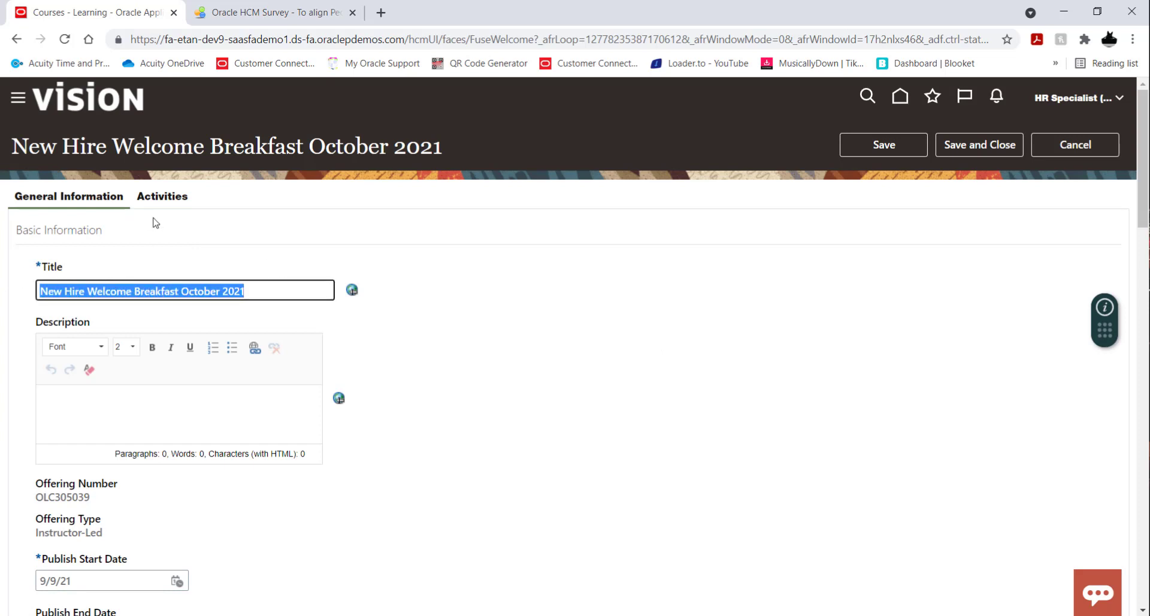
click(157, 198)
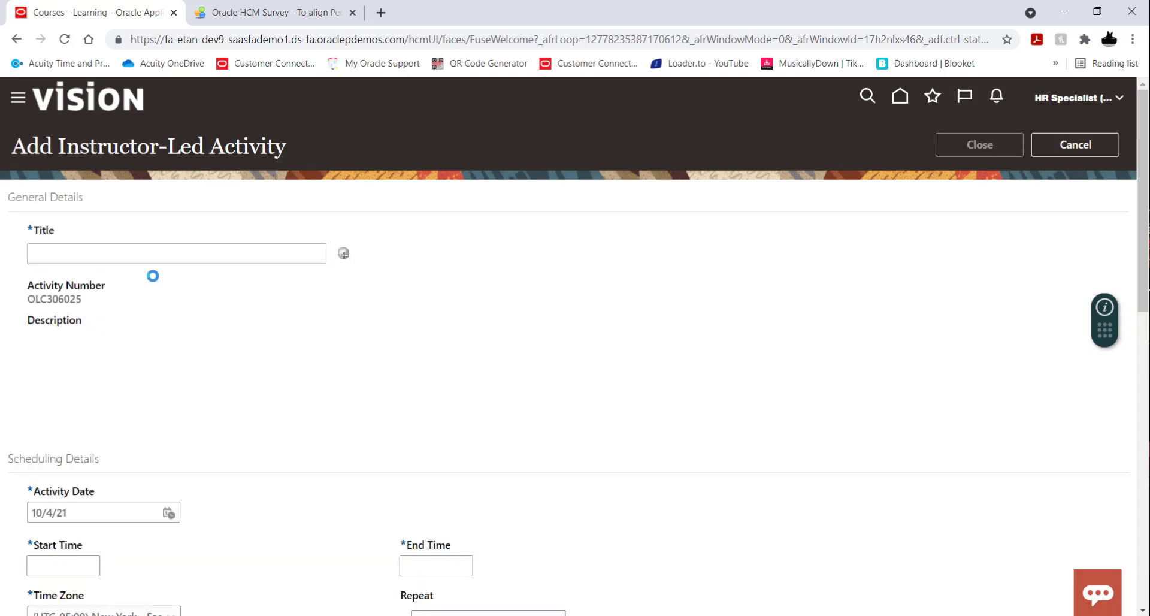
click(150, 257)
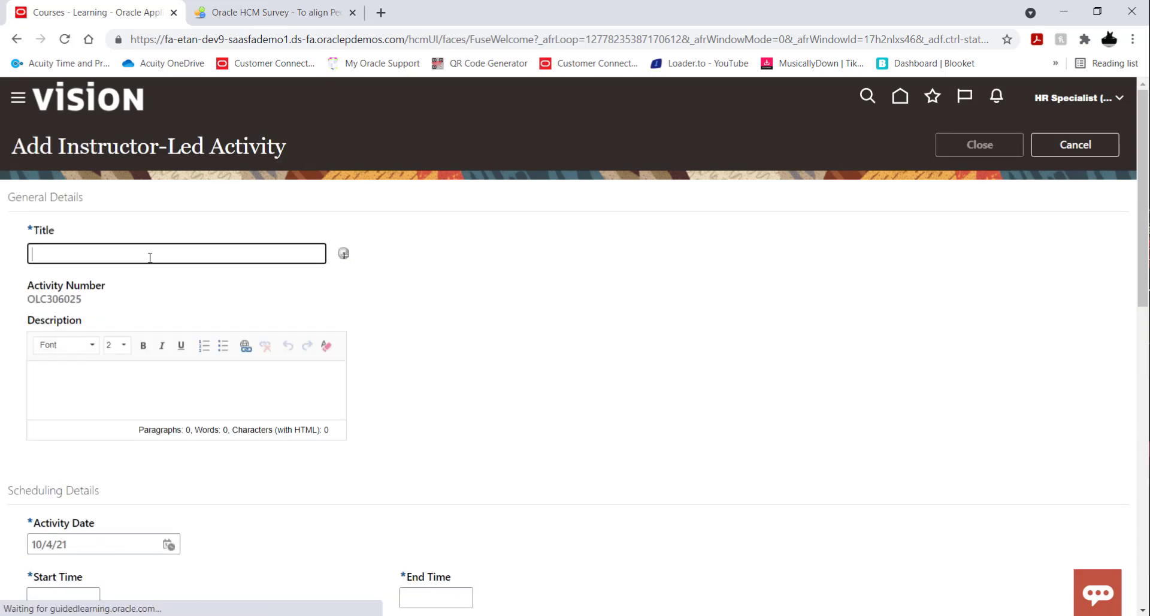
key(ctrl+v)
click(486, 295)
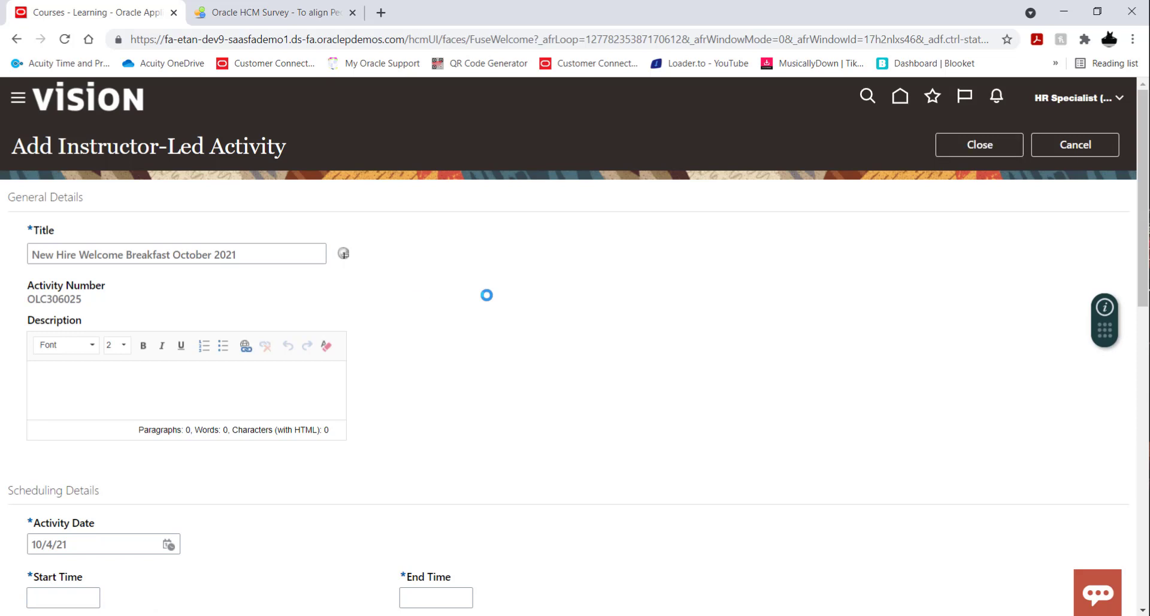
Schedule the activity from 9:00 AM to 11:30 AM, checking the repeat options and keeping None.
scroll(564, 285, down, 1)
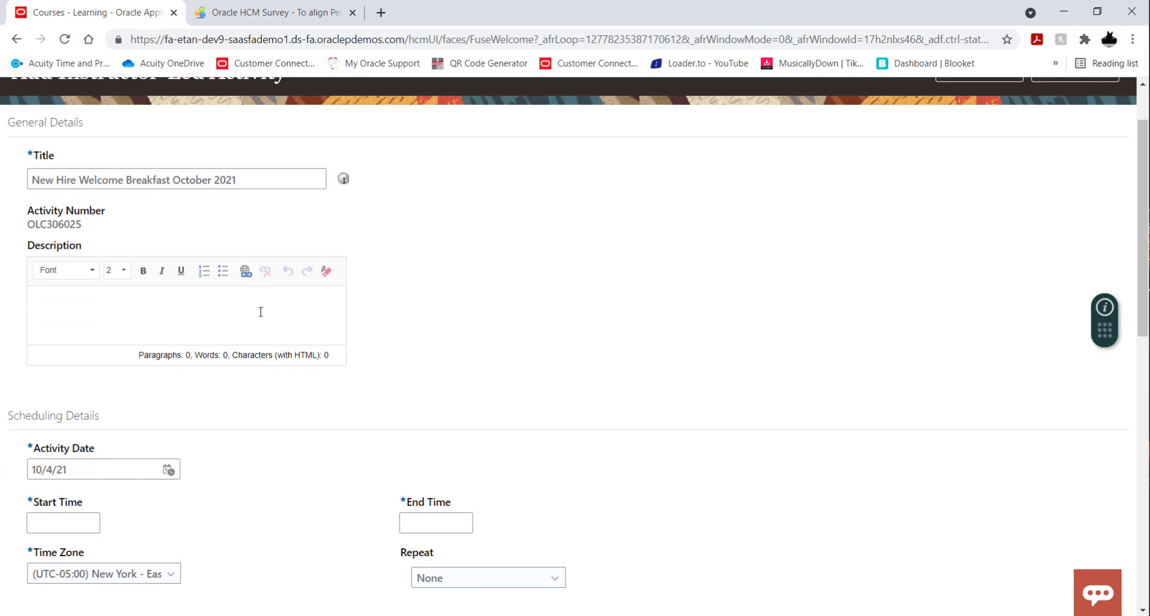
scroll(480, 311, down, 2)
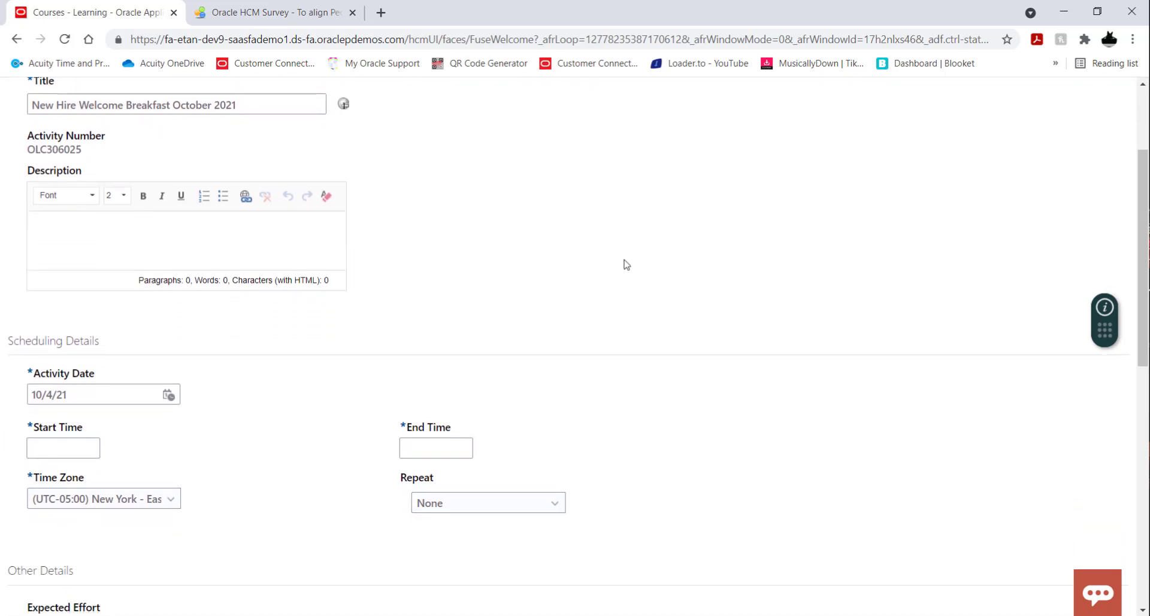
scroll(623, 264, down, 1)
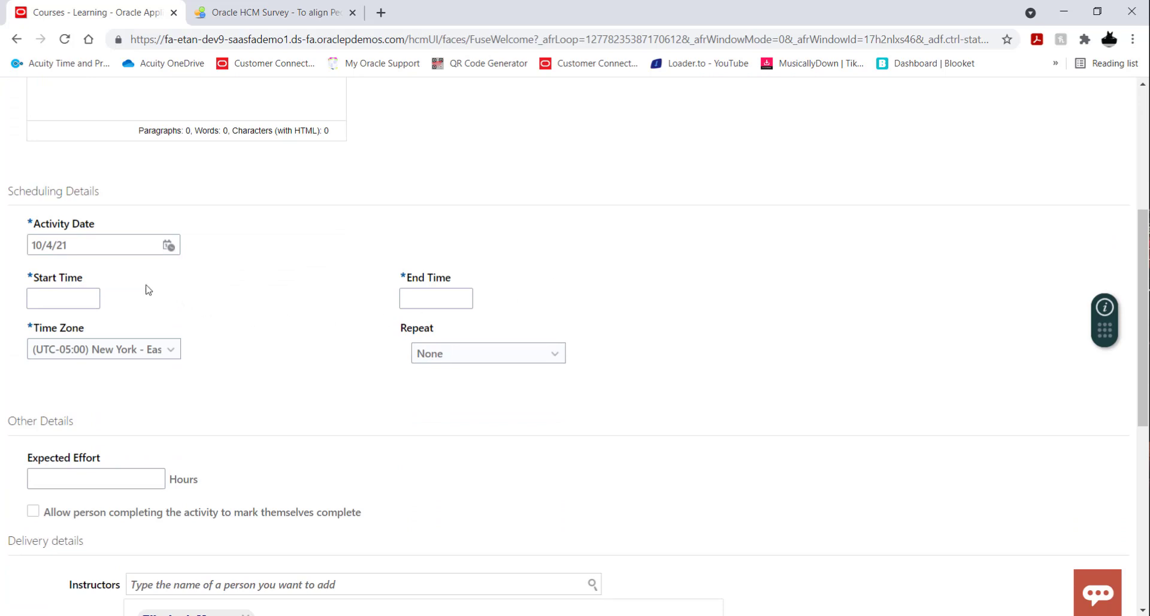
click(66, 300)
text(9:00 AM)
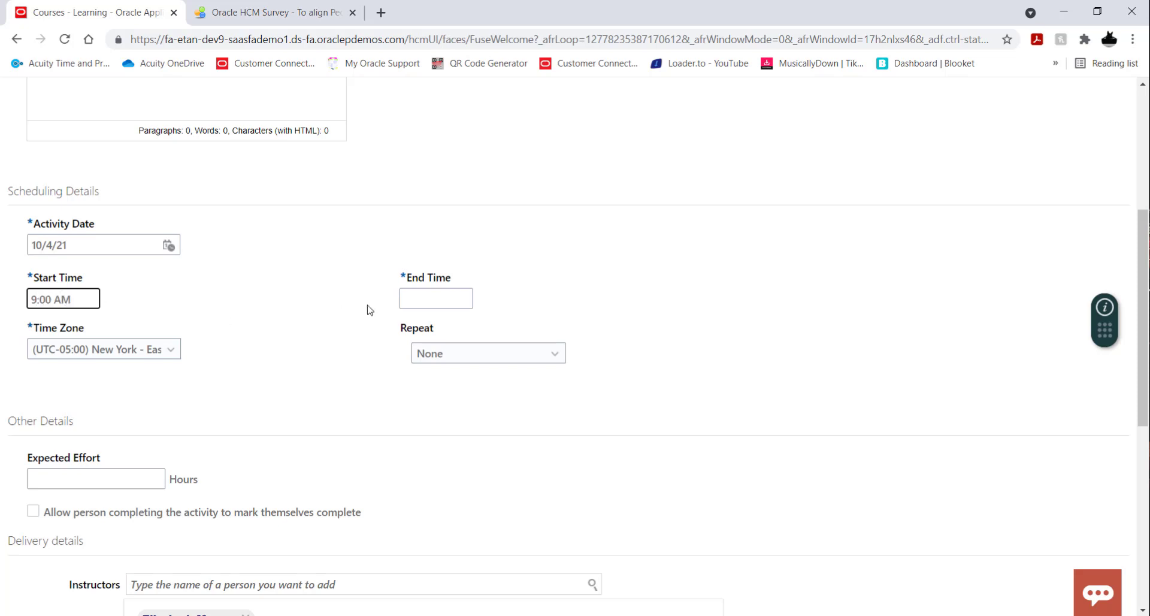
click(422, 300)
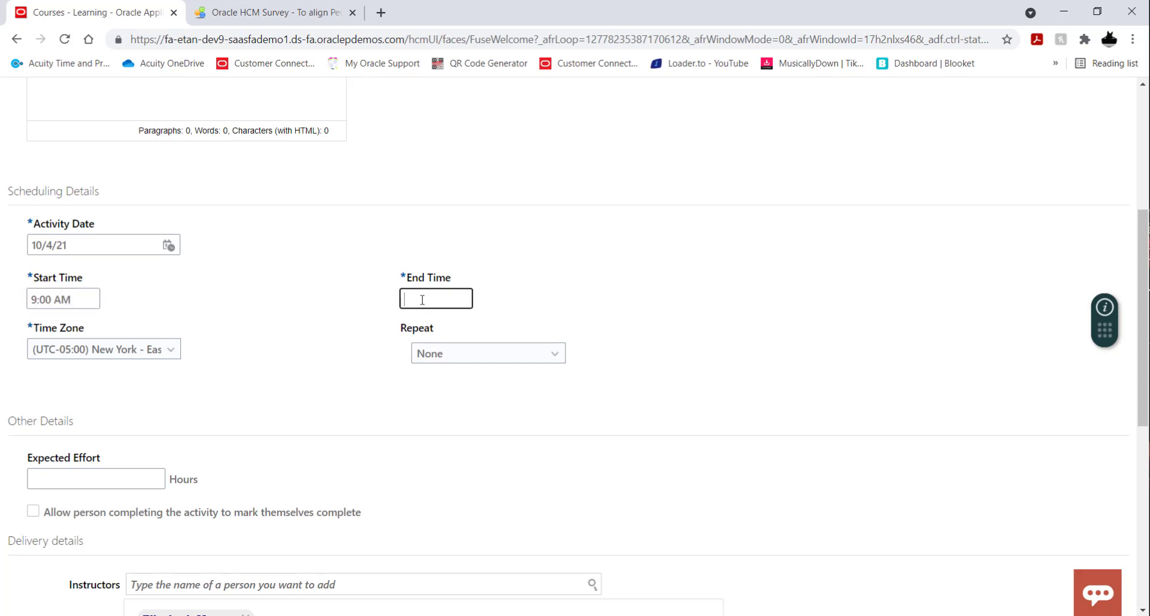
text(11:30 AM)
click(684, 288)
scroll(719, 289, down, 1)
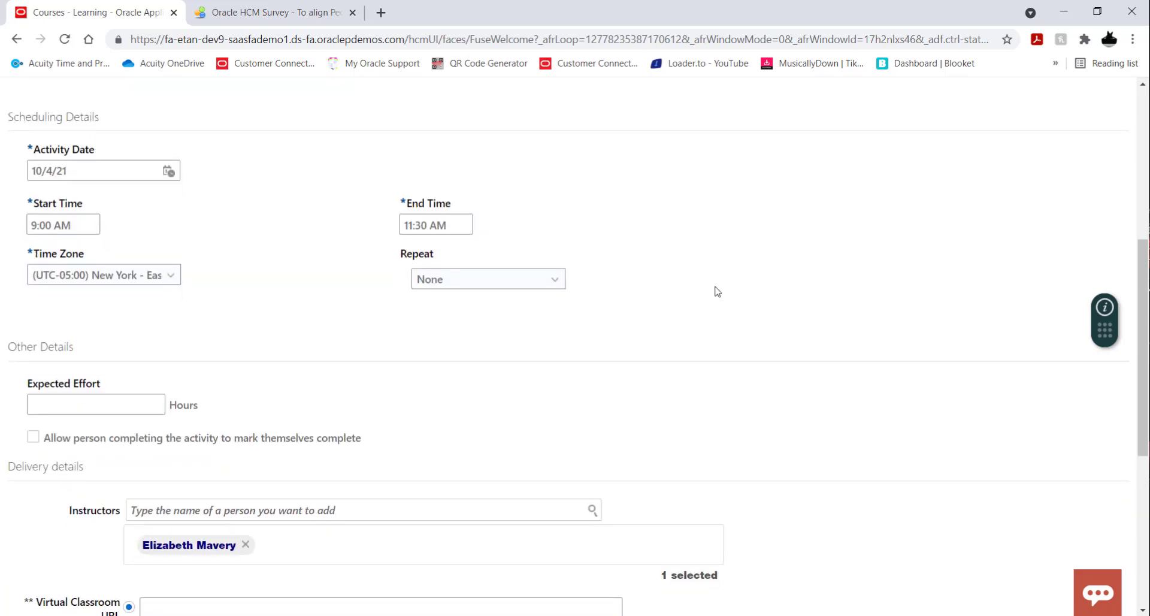
click(554, 286)
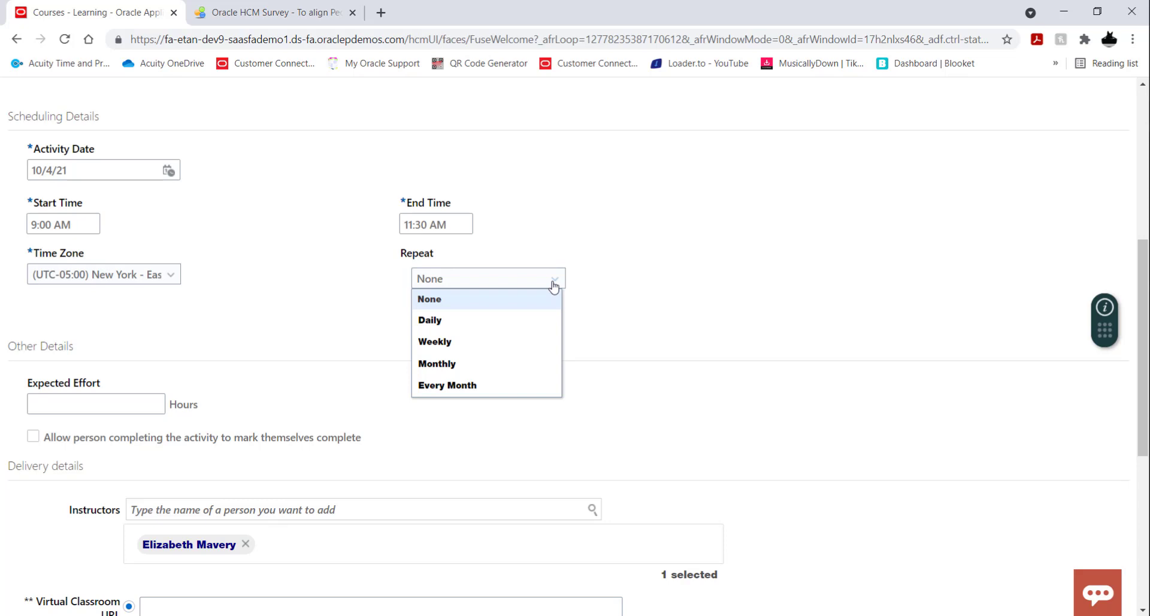
click(647, 263)
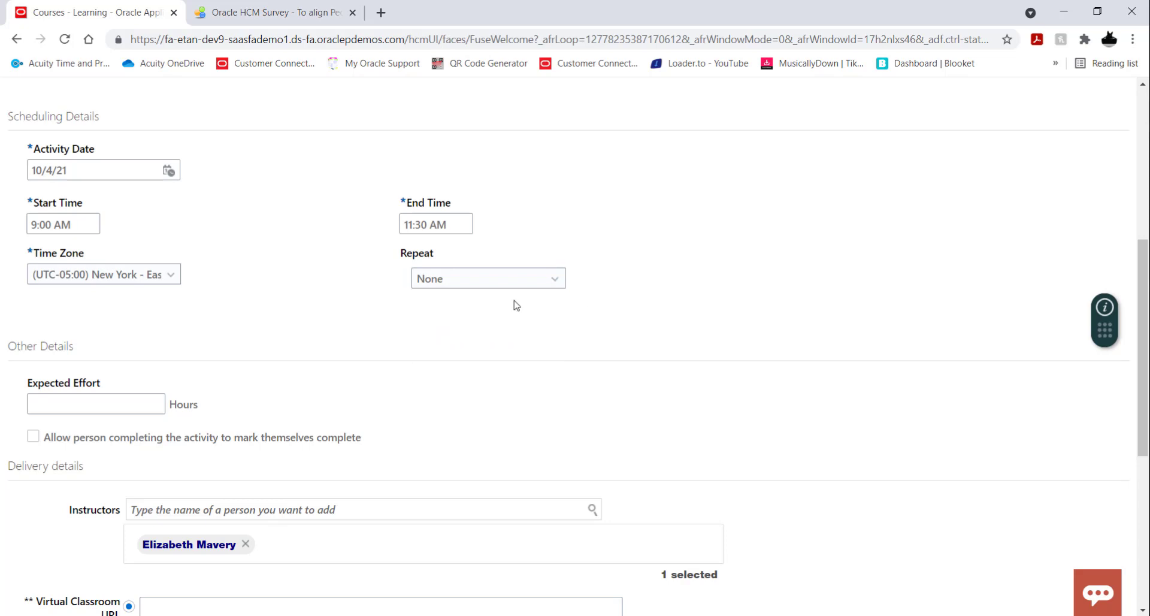
Set the activity's expected effort to 2.5 hours.
scroll(779, 305, down, 1)
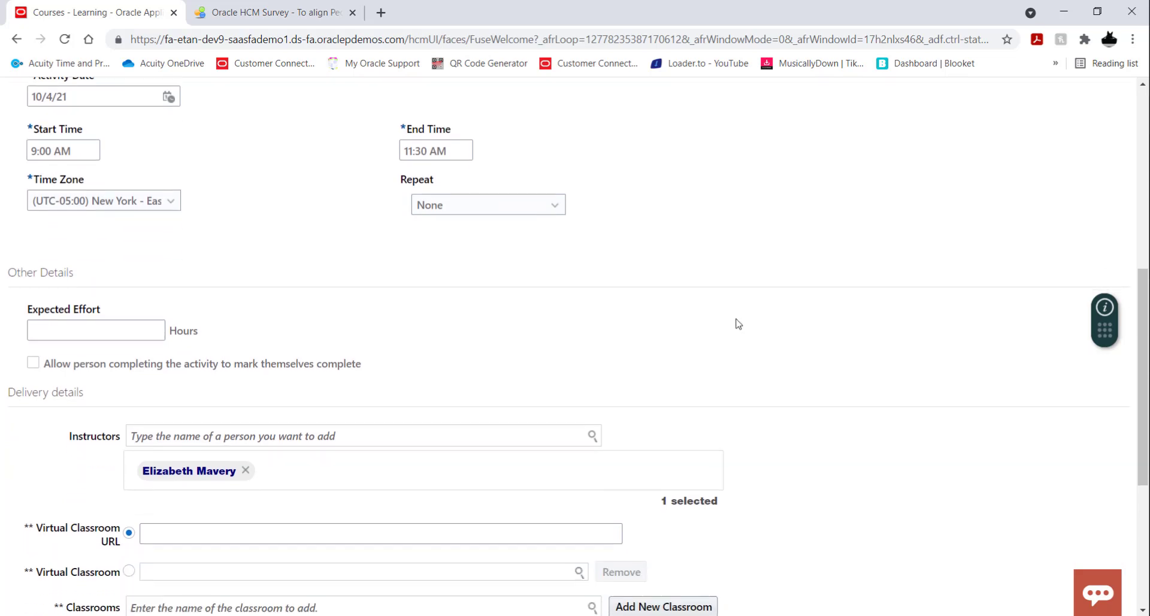
click(130, 328)
text(2.5)
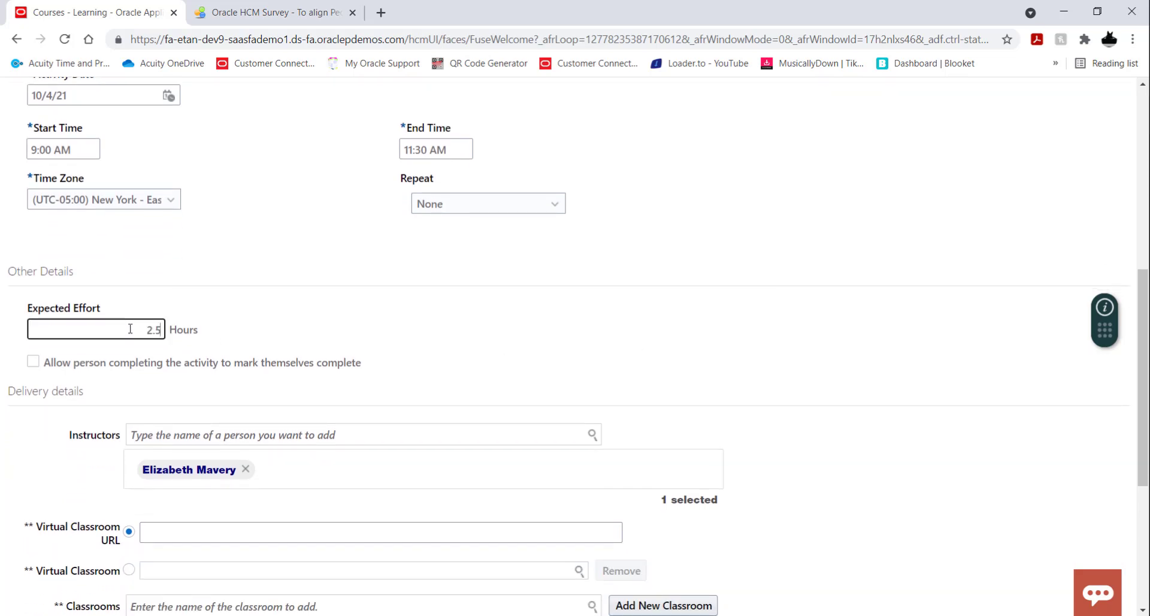
click(442, 337)
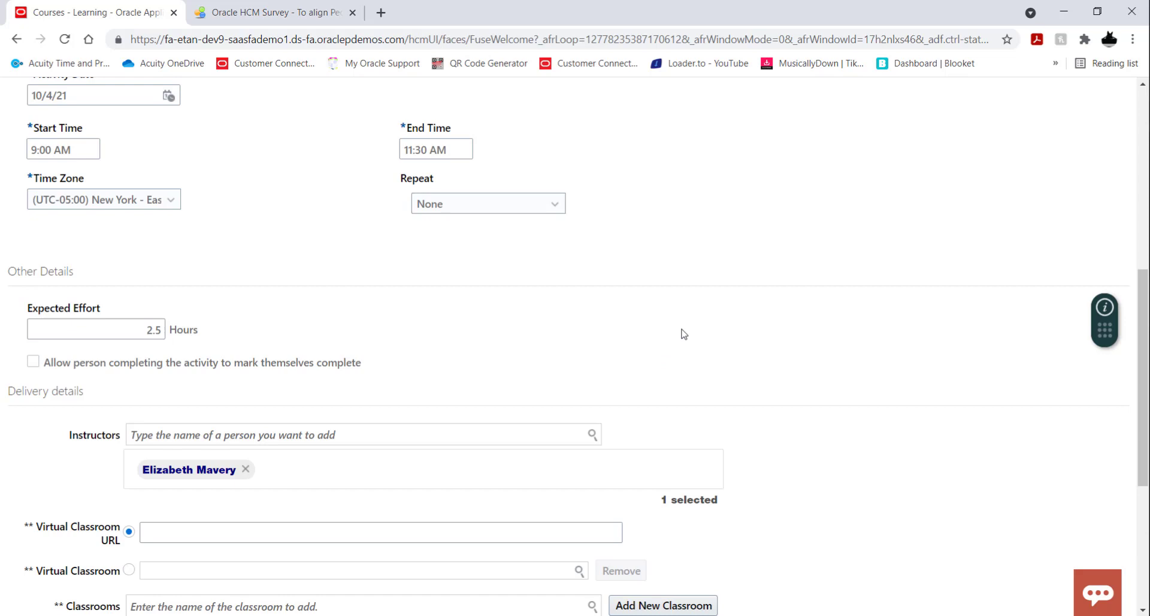
Review the activity's delivery details, including instructors, classrooms, other resources and related materials.
scroll(684, 333, down, 1)
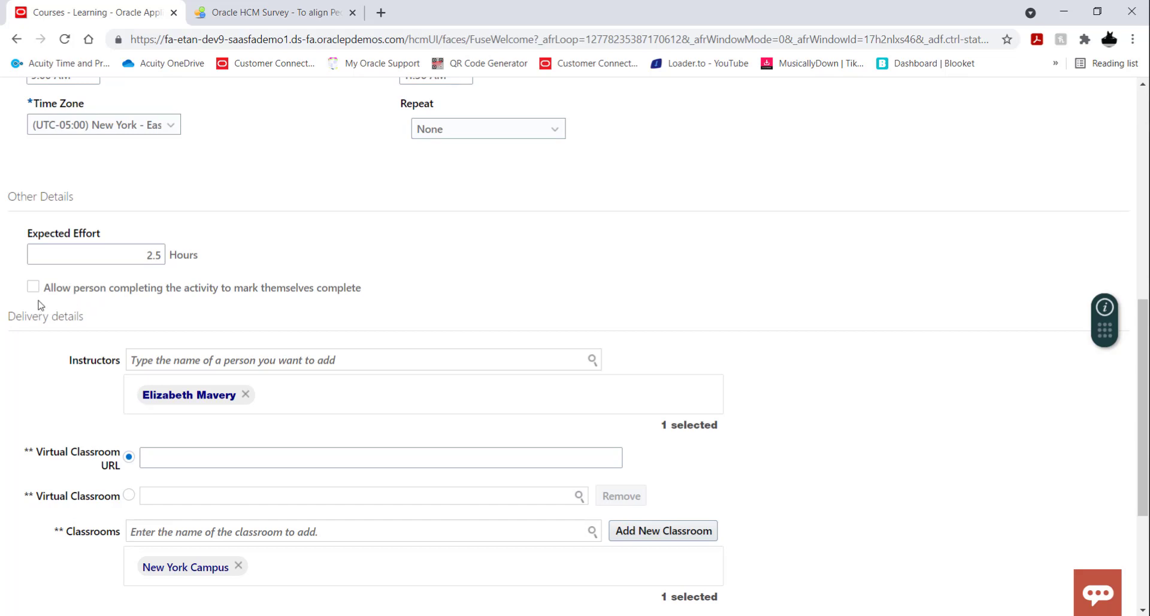
scroll(521, 271, down, 1)
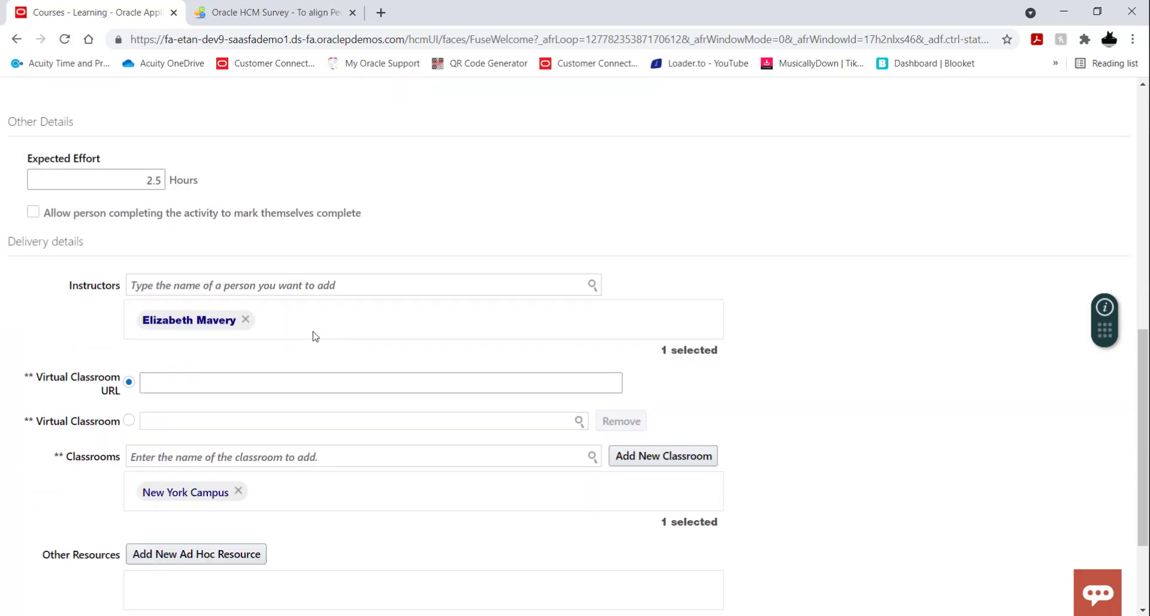
scroll(316, 336, down, 1)
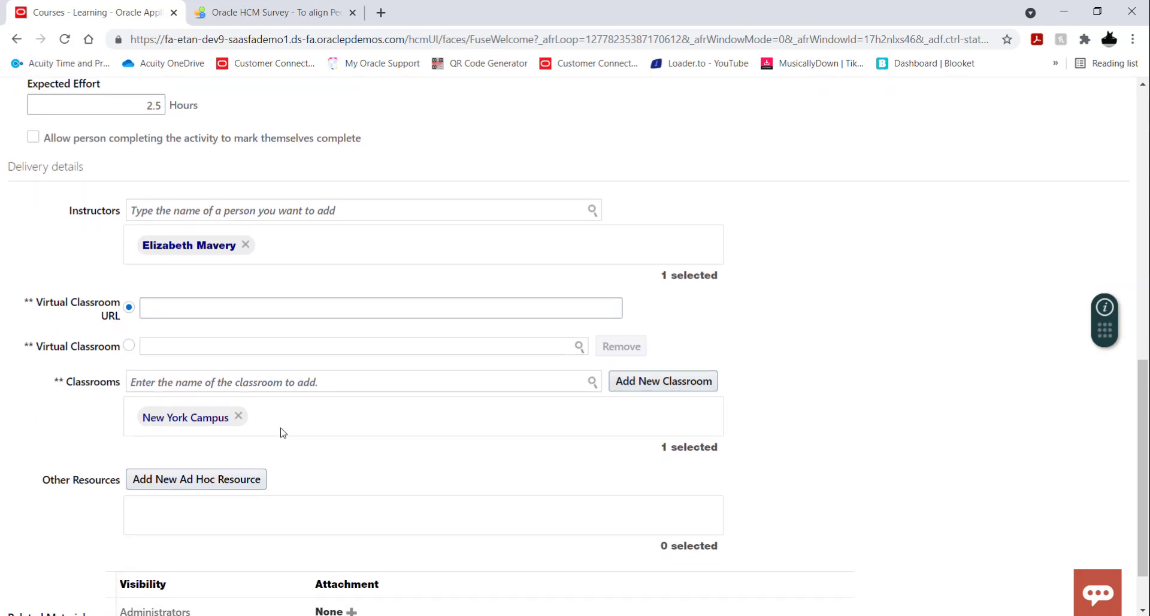
scroll(283, 433, down, 1)
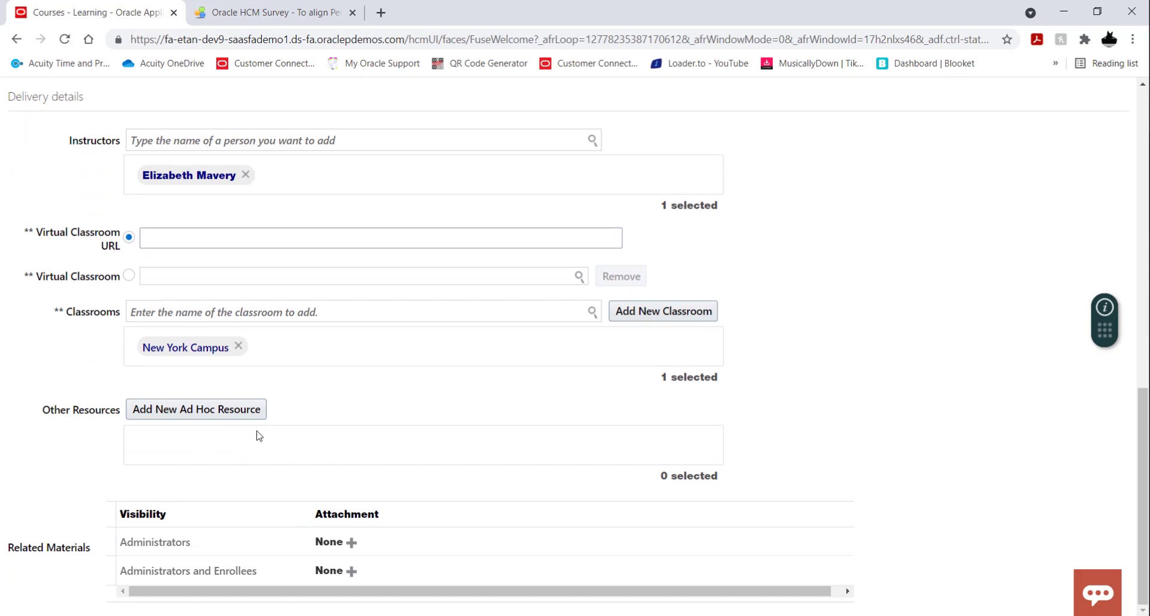
Close the activity form, enable the default evaluation for the October 2021 offering and preview its questionnaire.
scroll(921, 447, up, 10)
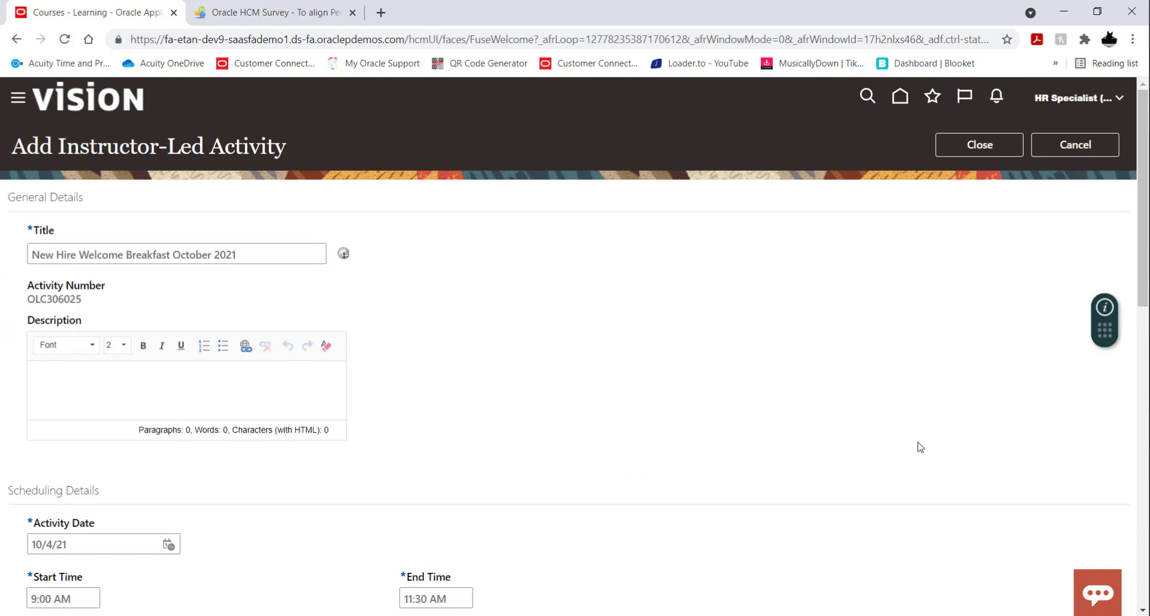
click(961, 147)
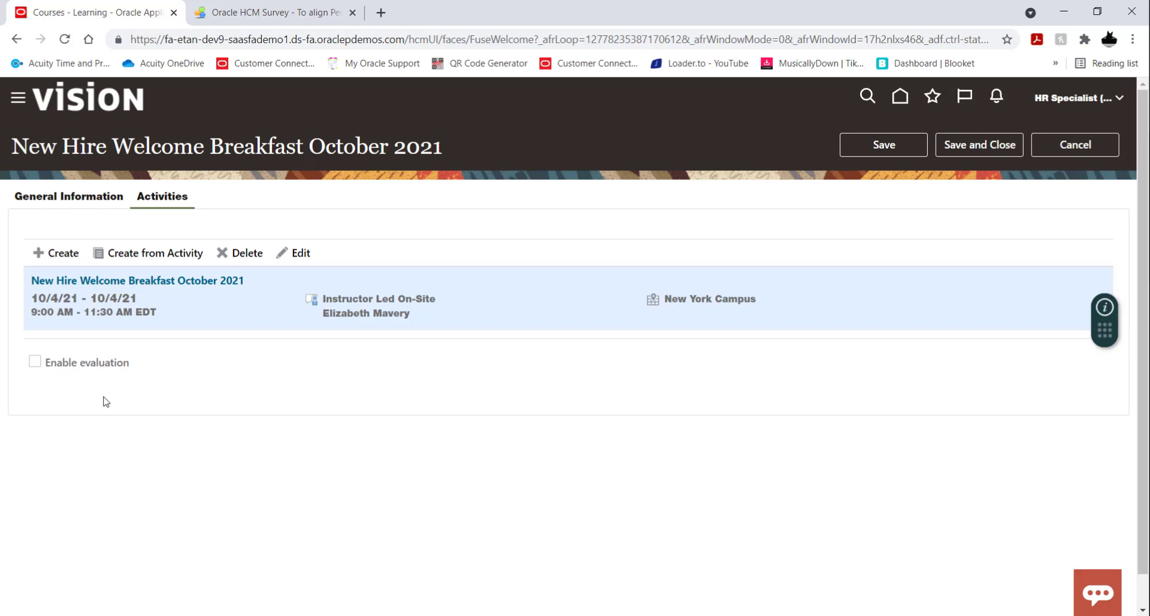
click(31, 363)
scroll(427, 393, down, 1)
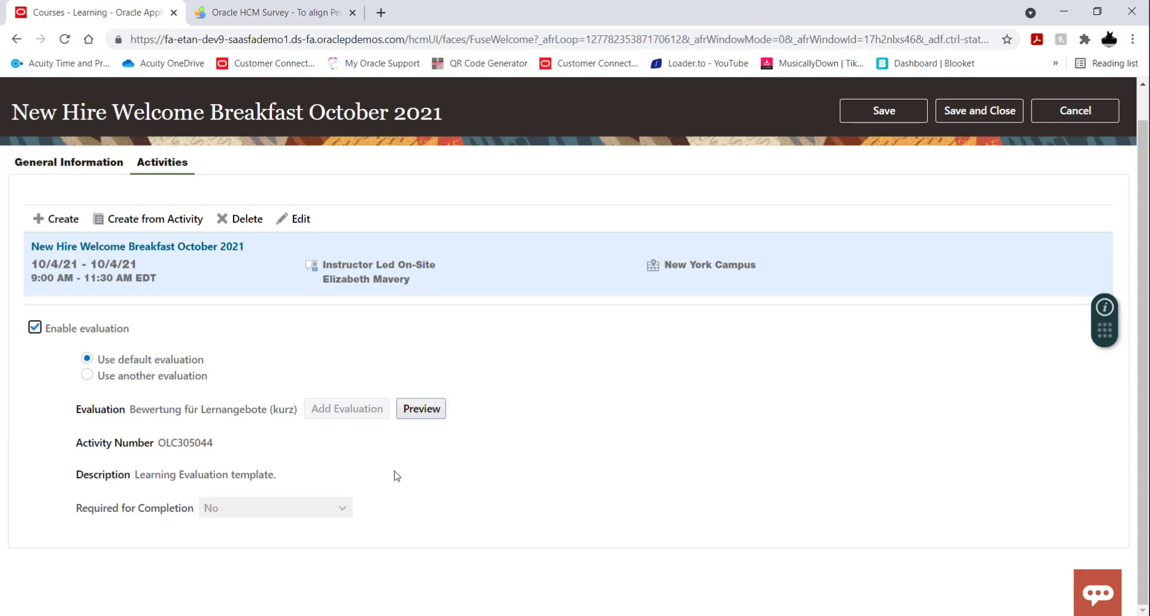
click(428, 414)
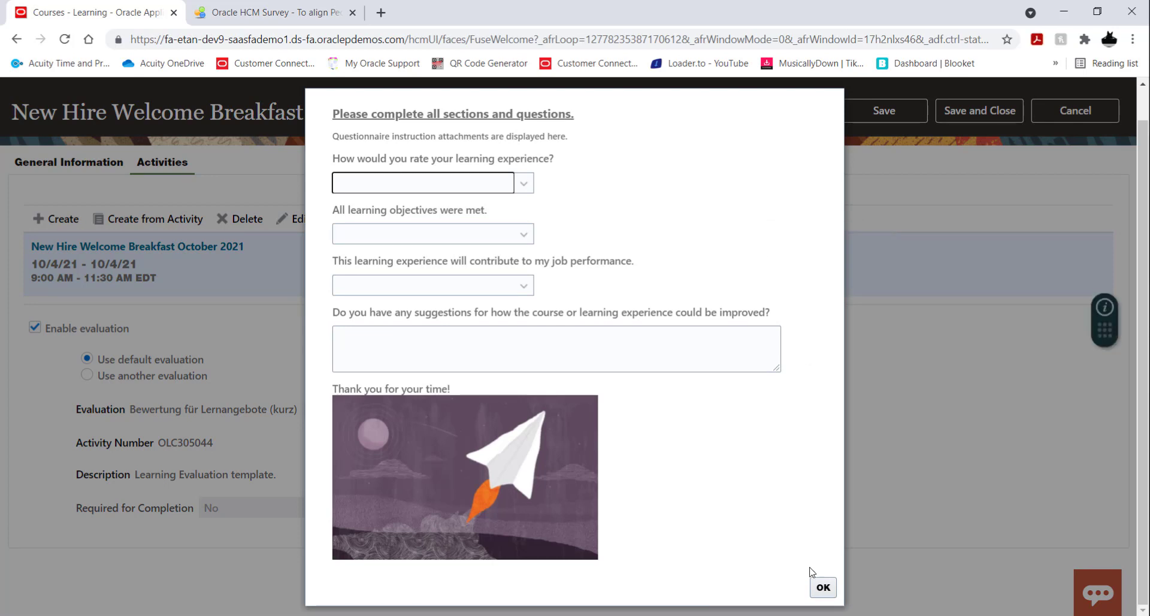
click(823, 587)
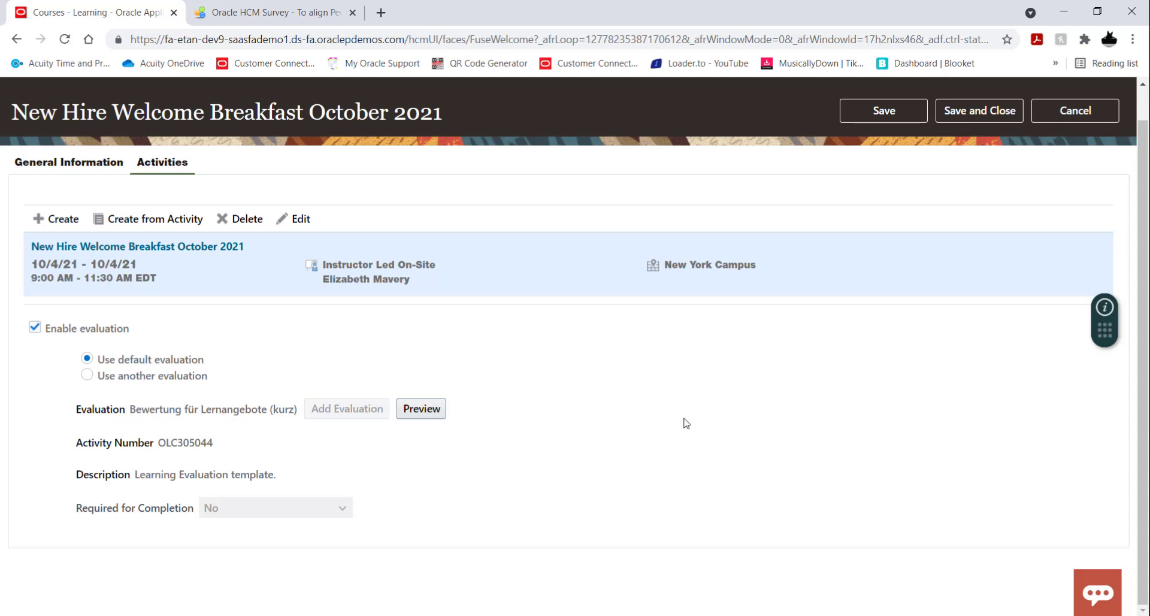
Save and close the October 2021 offering and return to the course's list of offerings.
scroll(687, 423, up, 1)
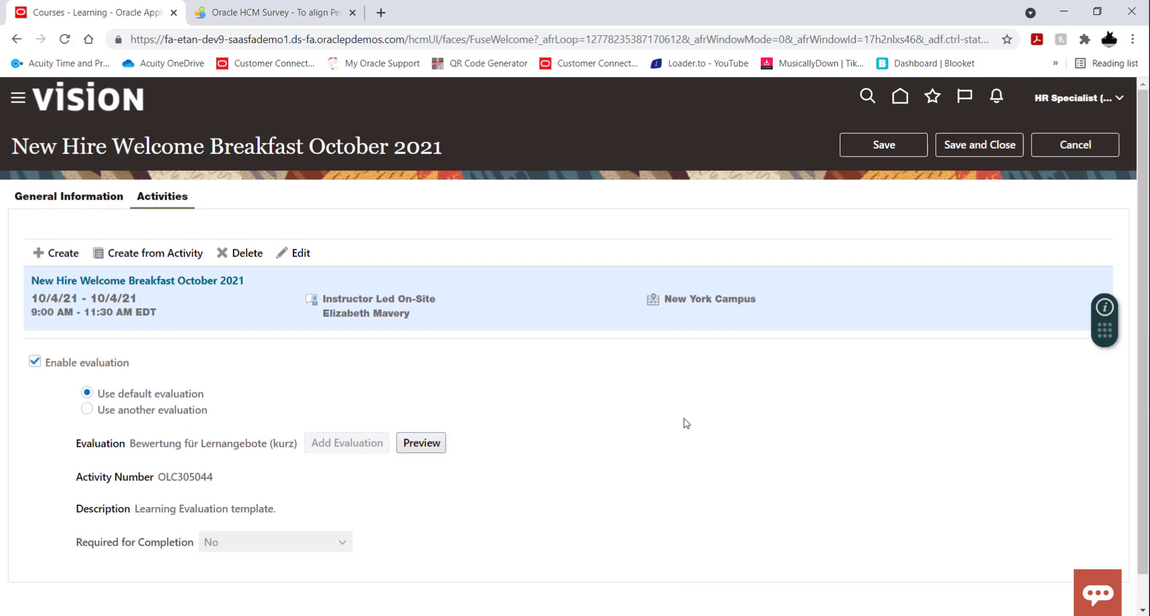
click(972, 150)
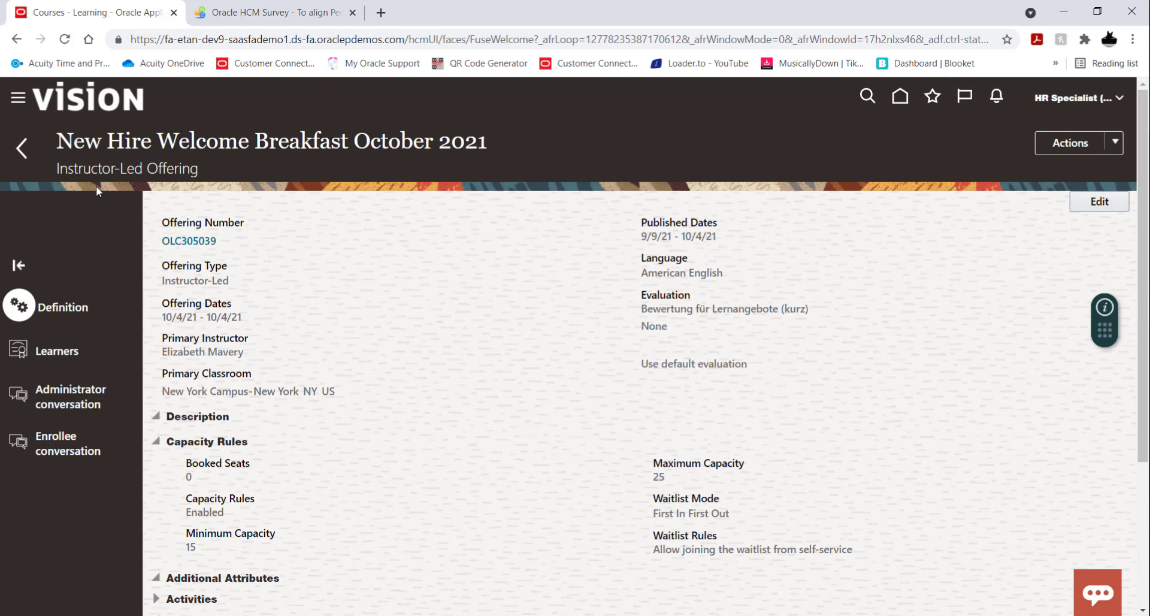
click(22, 149)
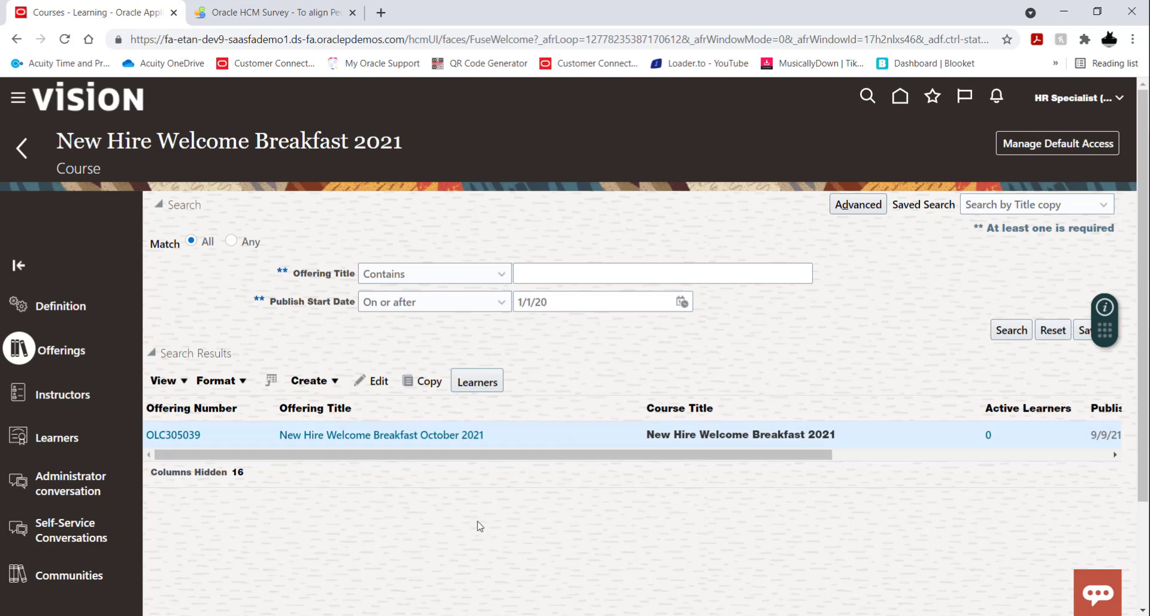
Check the offering types available for creation, and copy the October 2021 offering instead.
click(308, 380)
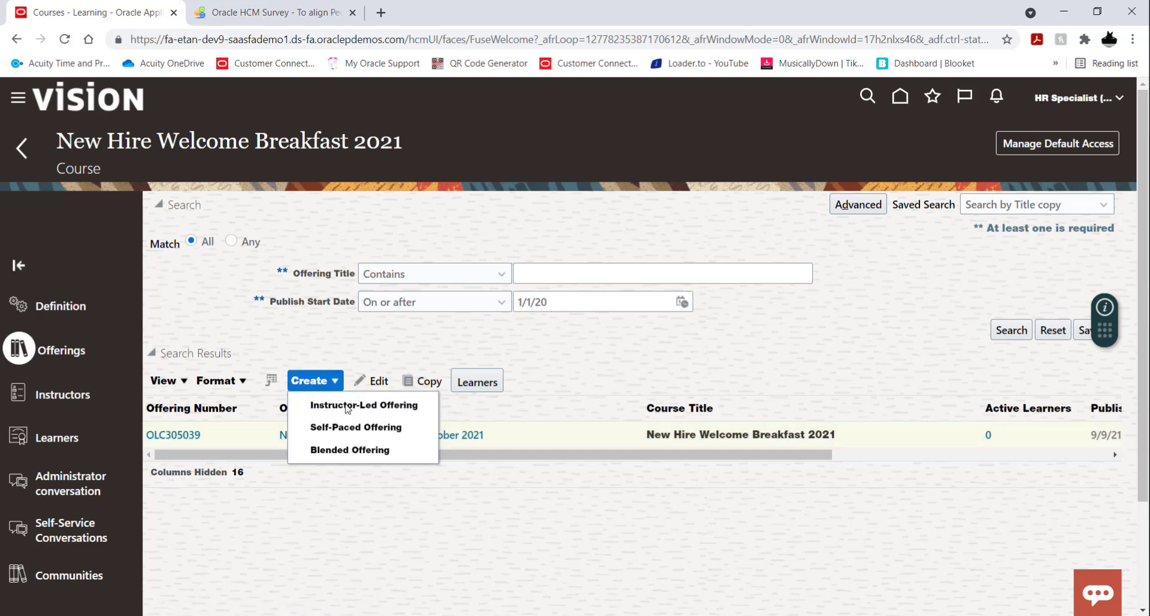
click(641, 369)
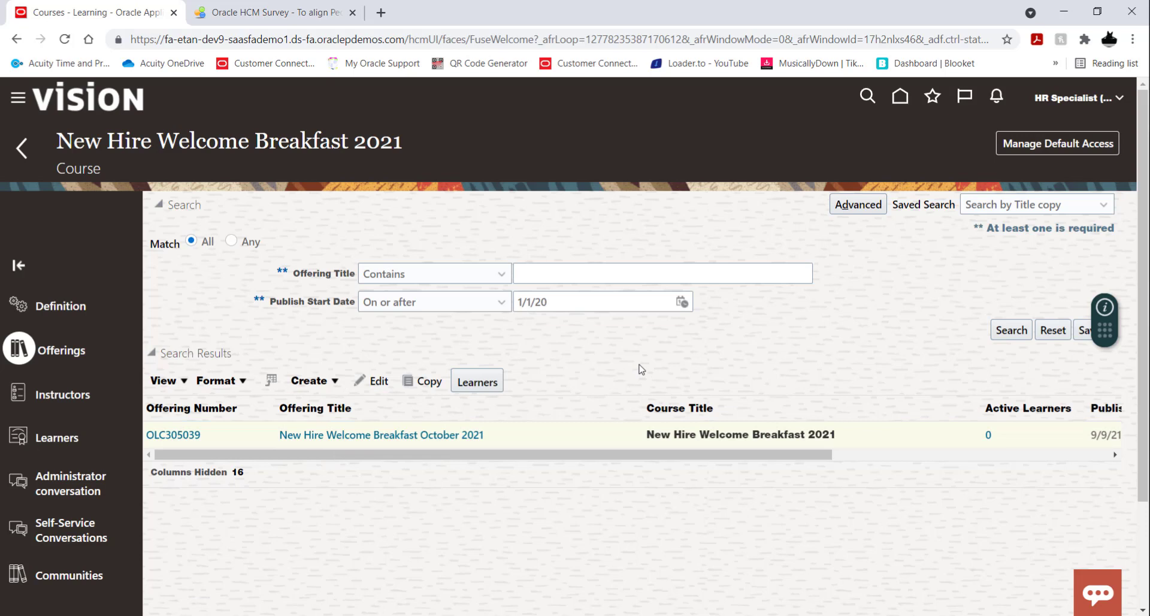
click(599, 436)
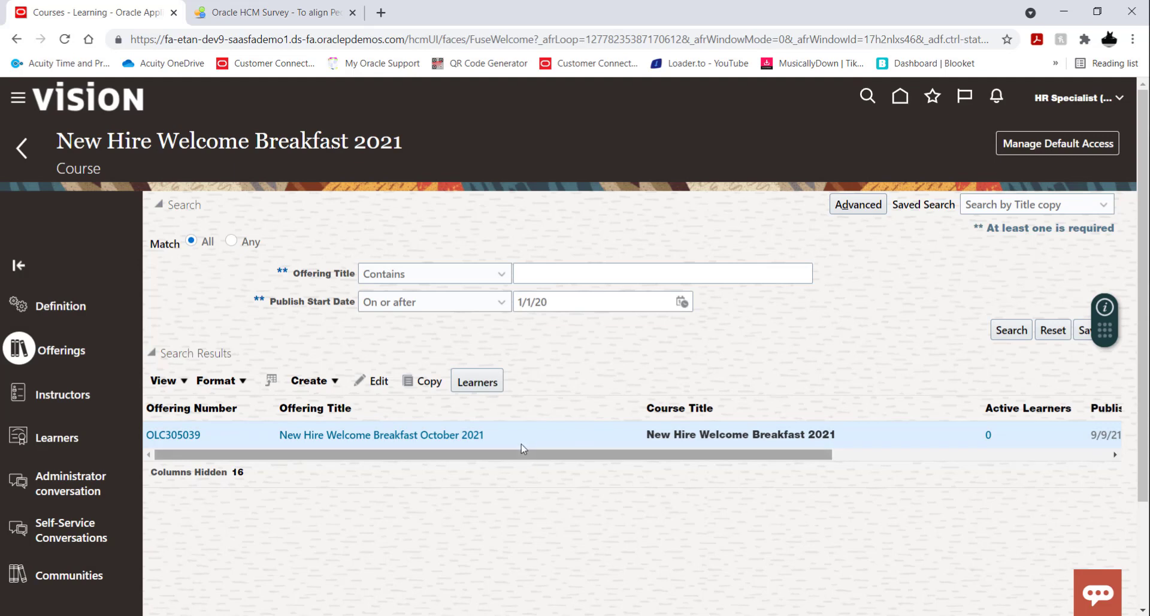
click(425, 384)
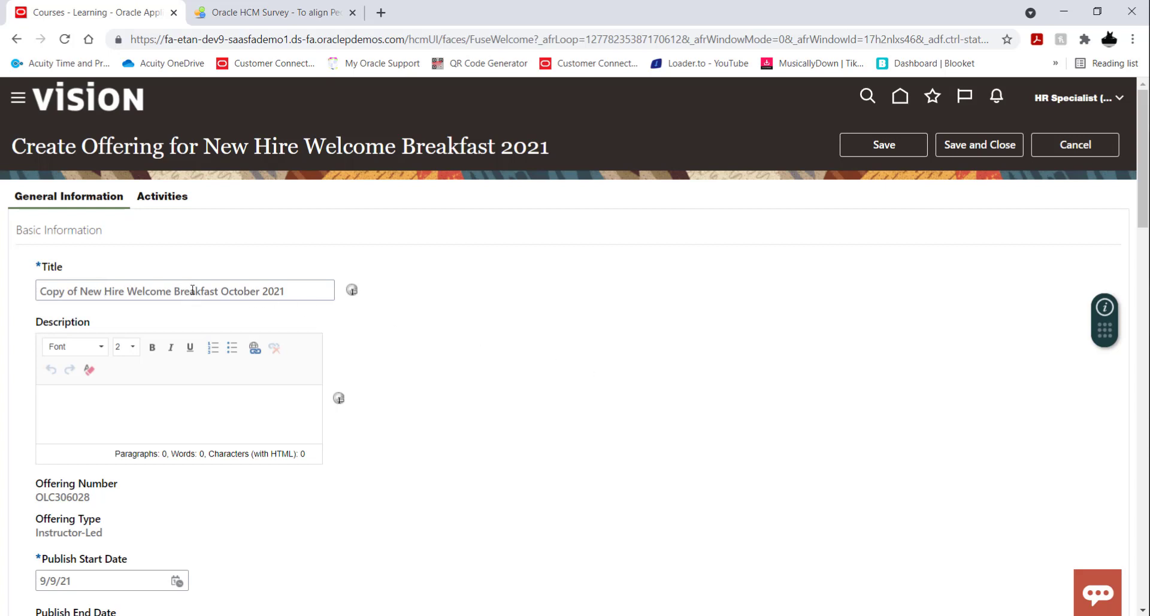
Retitle the copied offering "New Hire Welcome Breakfast November 2021".
click(80, 290)
key(BackSpace)
key(BackSpace)
key(BackSpace)
key(BackSpace)
key(BackSpace)
key(BackSpace)
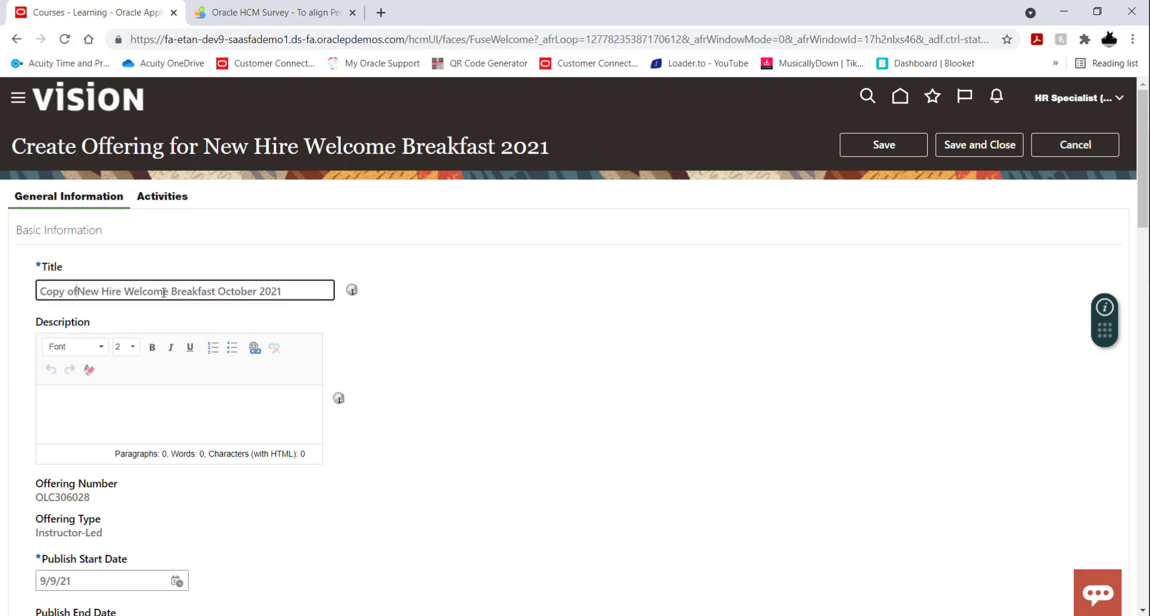
key(BackSpace)
key(BackSpace)
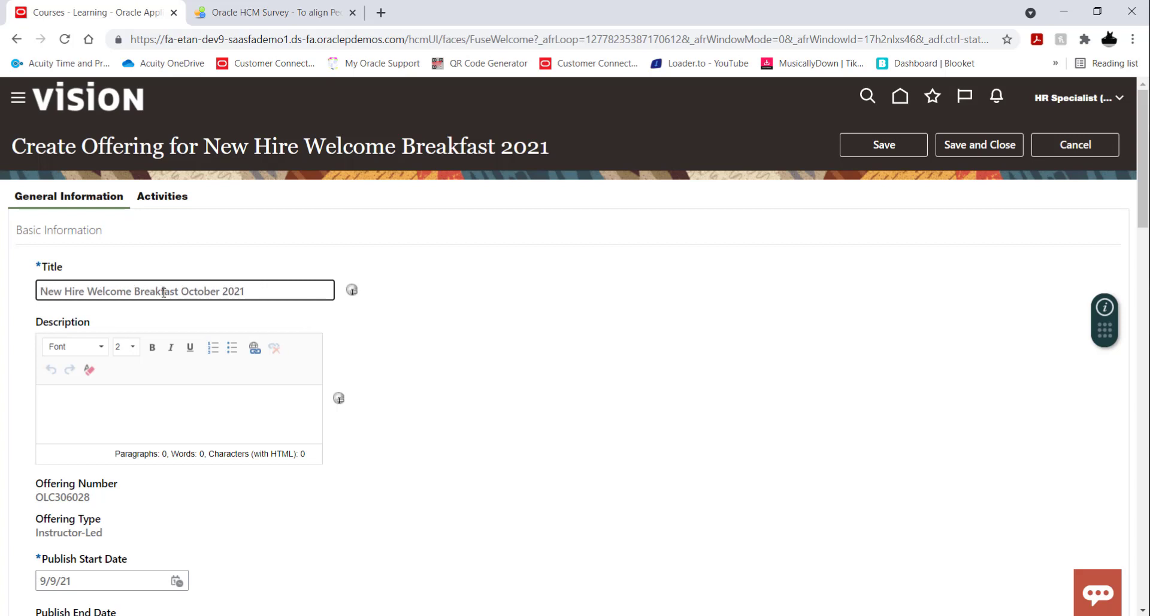
double_click(200, 291)
text(November)
click(522, 322)
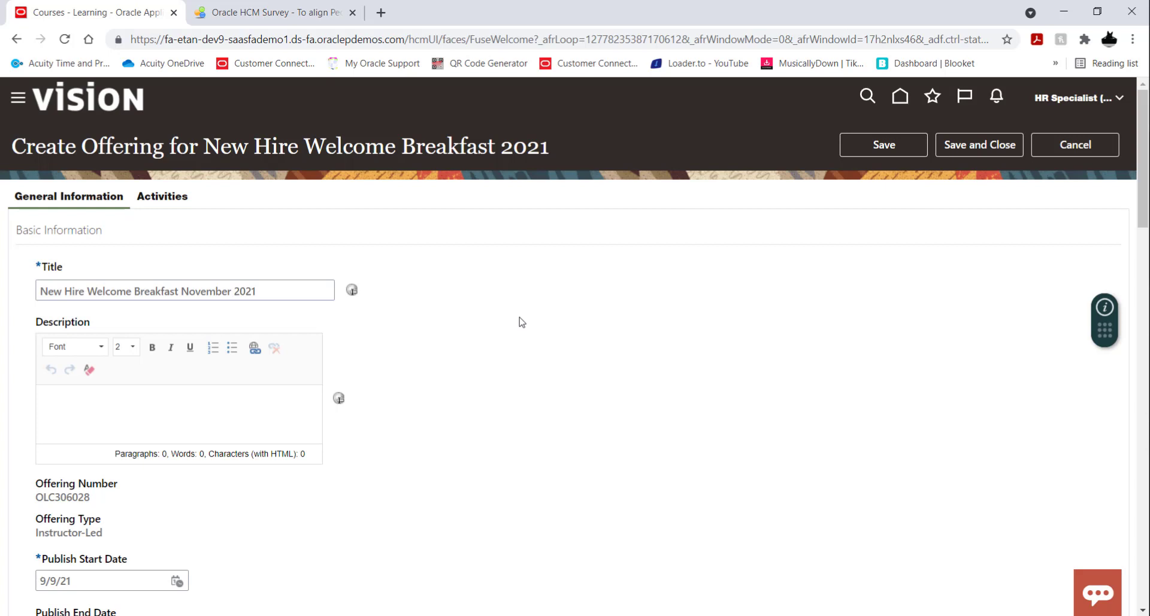
Set the November offering's publish end date to 11/1/21.
scroll(503, 324, down, 1)
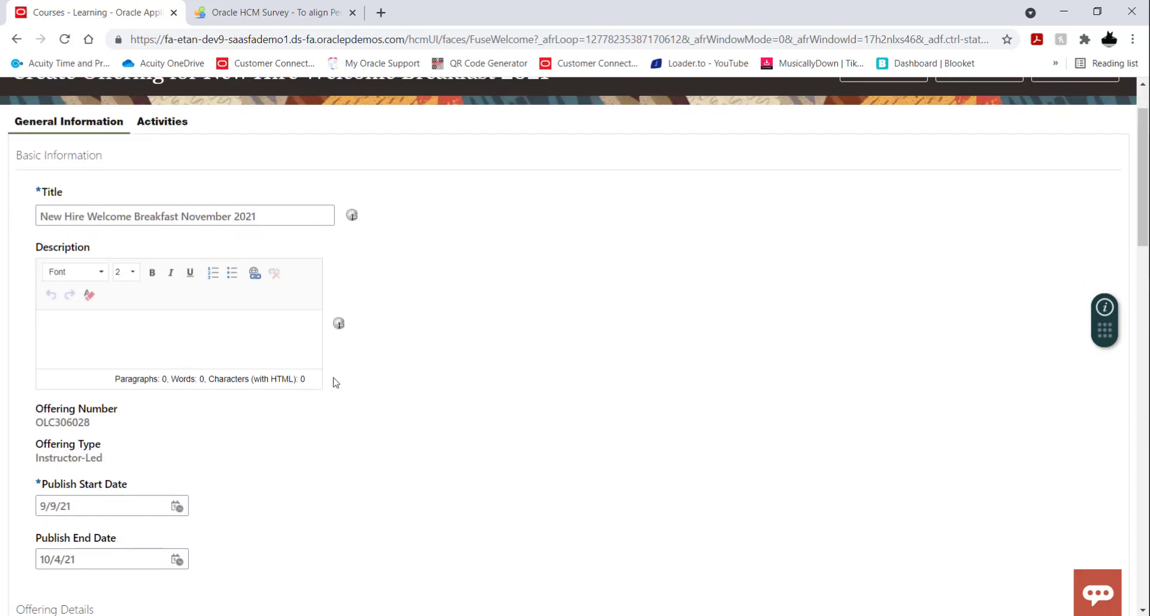
scroll(470, 381, down, 2)
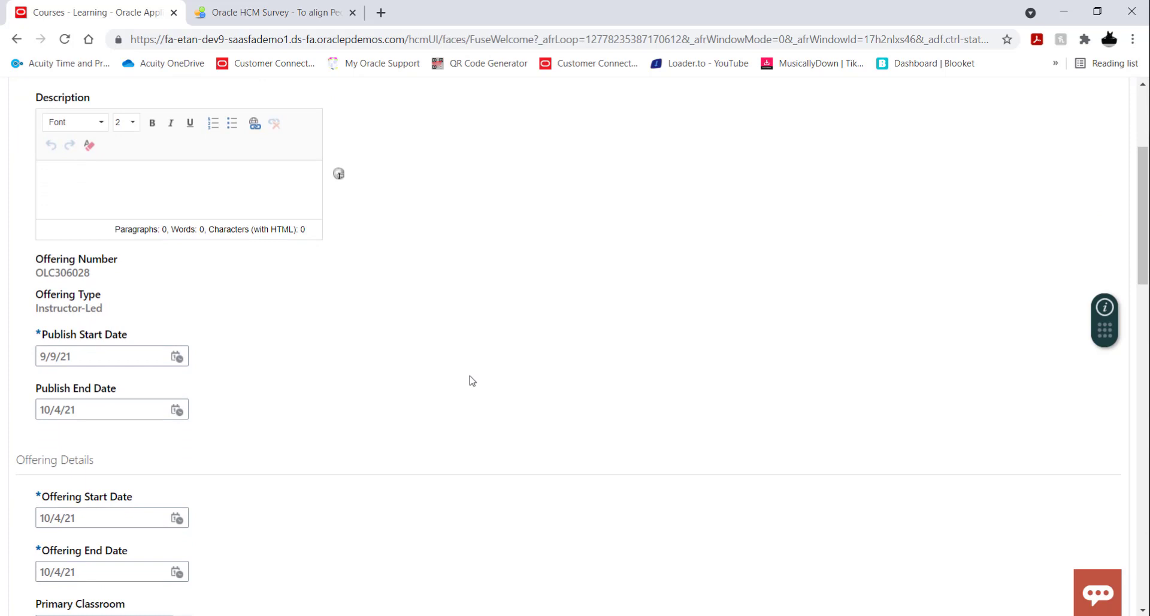
scroll(144, 399, down, 1)
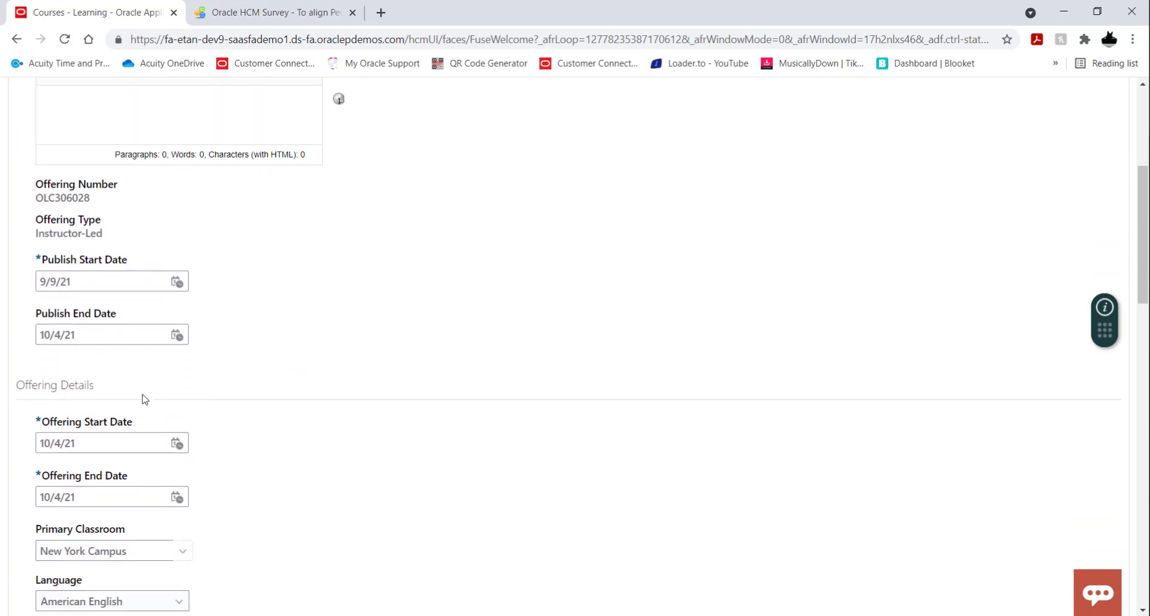
click(177, 335)
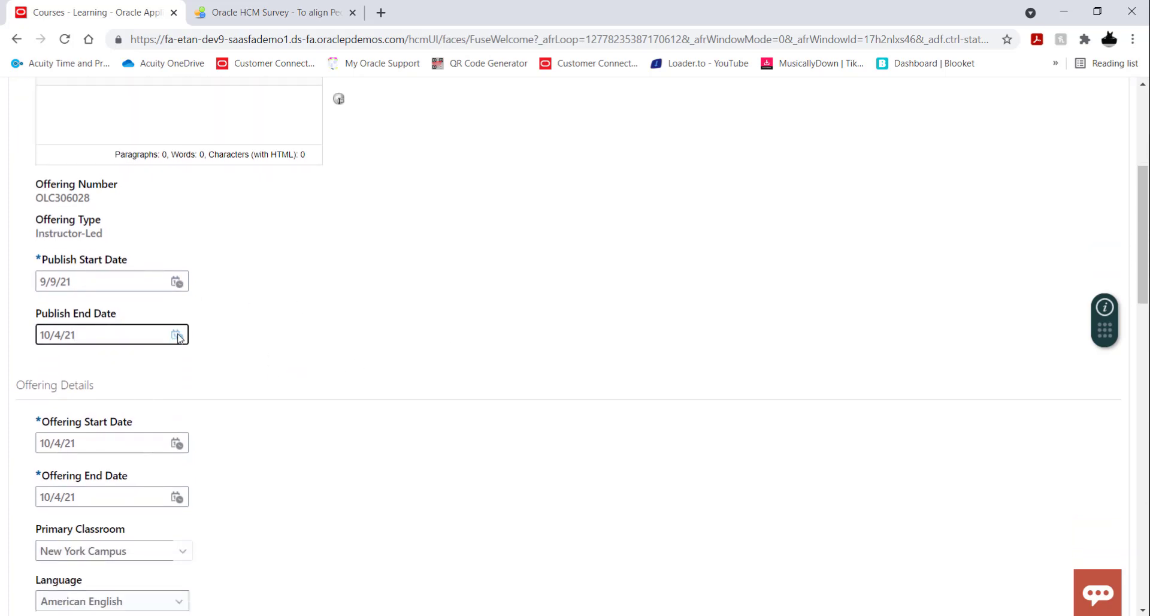
click(354, 363)
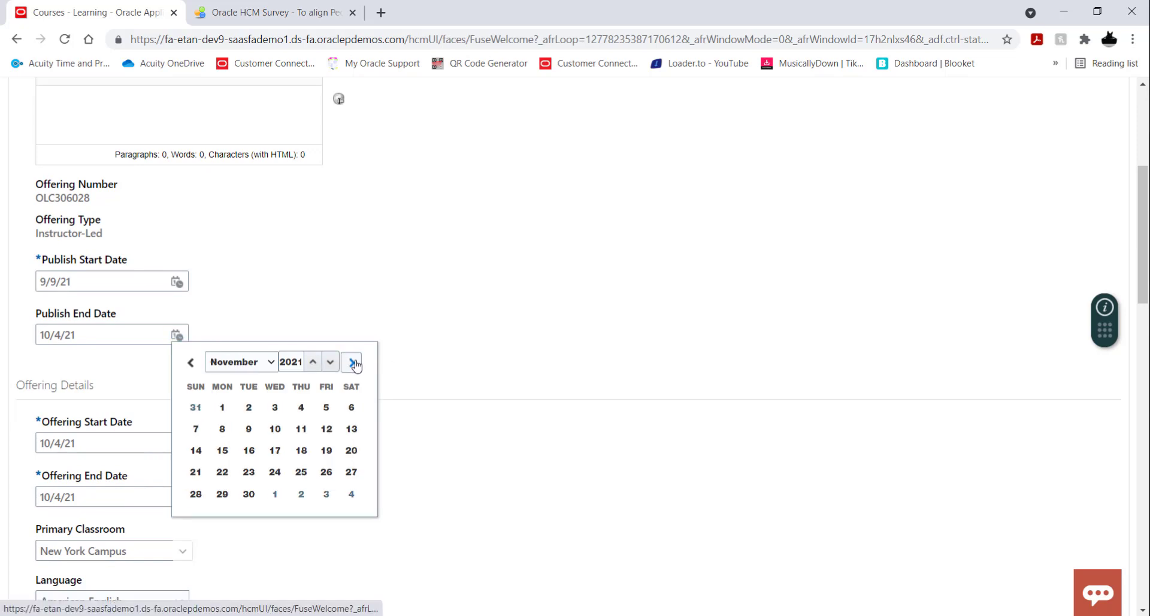
click(222, 408)
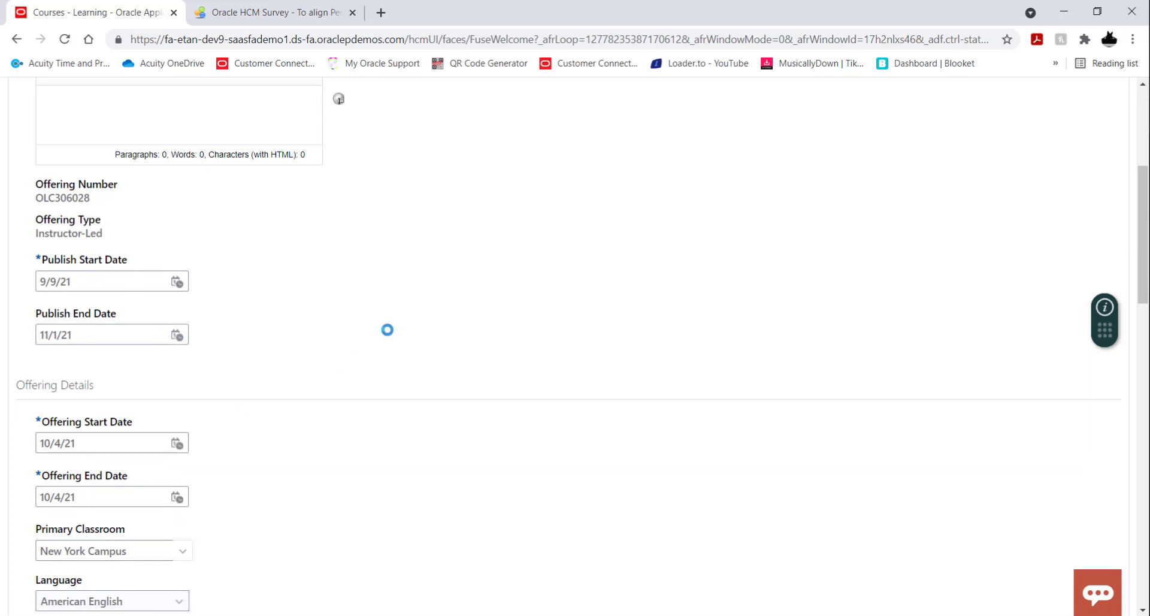
Set both the offering start date and the offering end date to 11/1/21.
scroll(372, 336, down, 1)
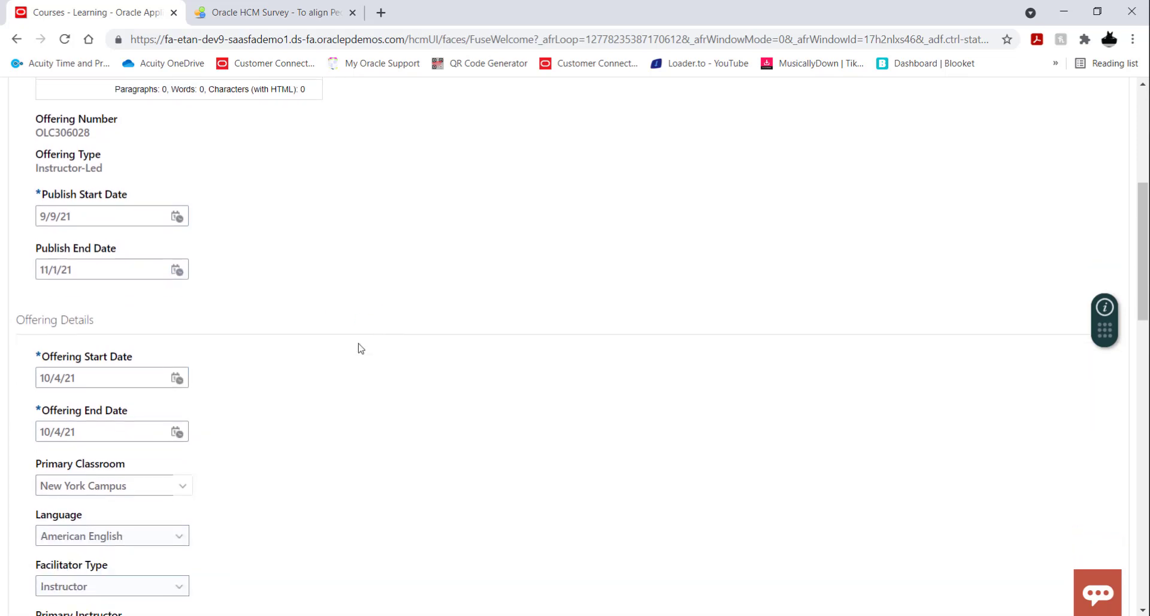
click(177, 368)
click(353, 396)
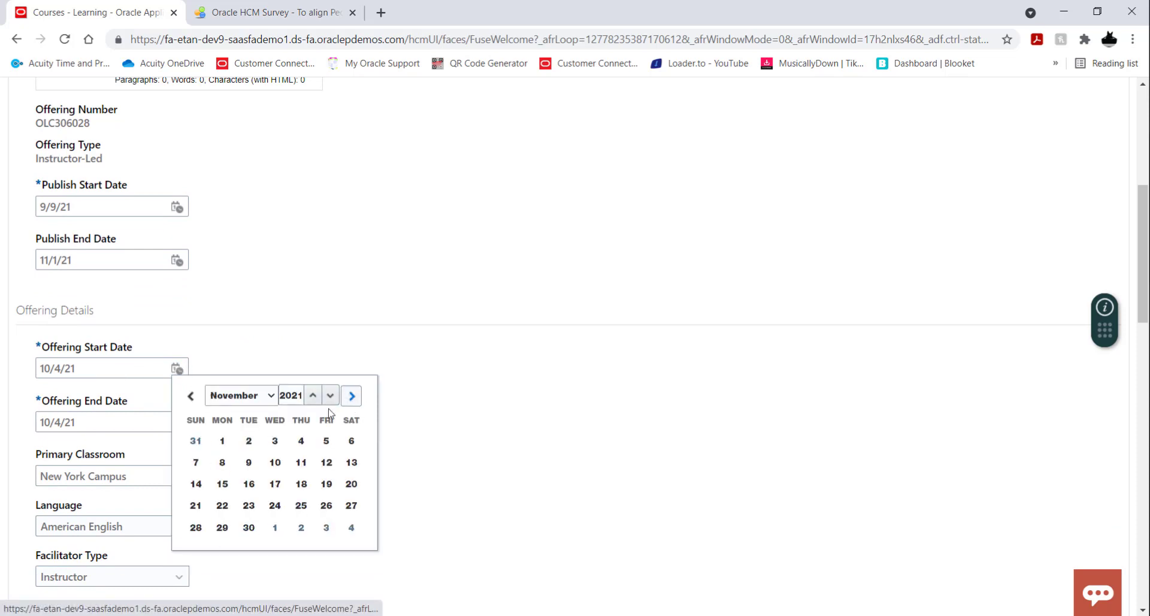
click(221, 442)
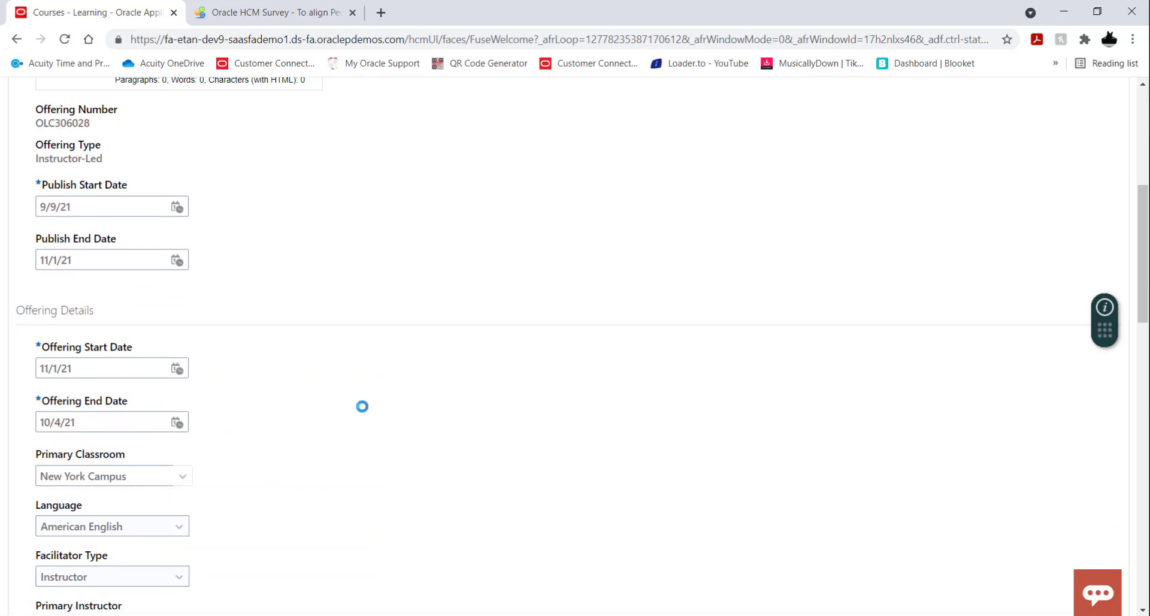
click(177, 423)
click(352, 236)
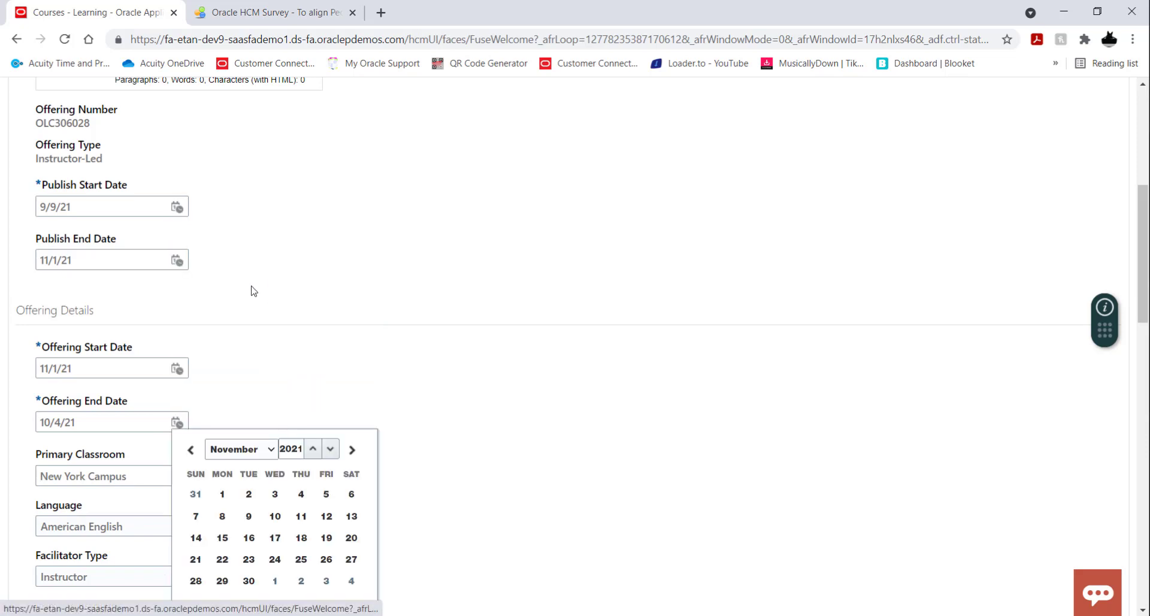
click(222, 494)
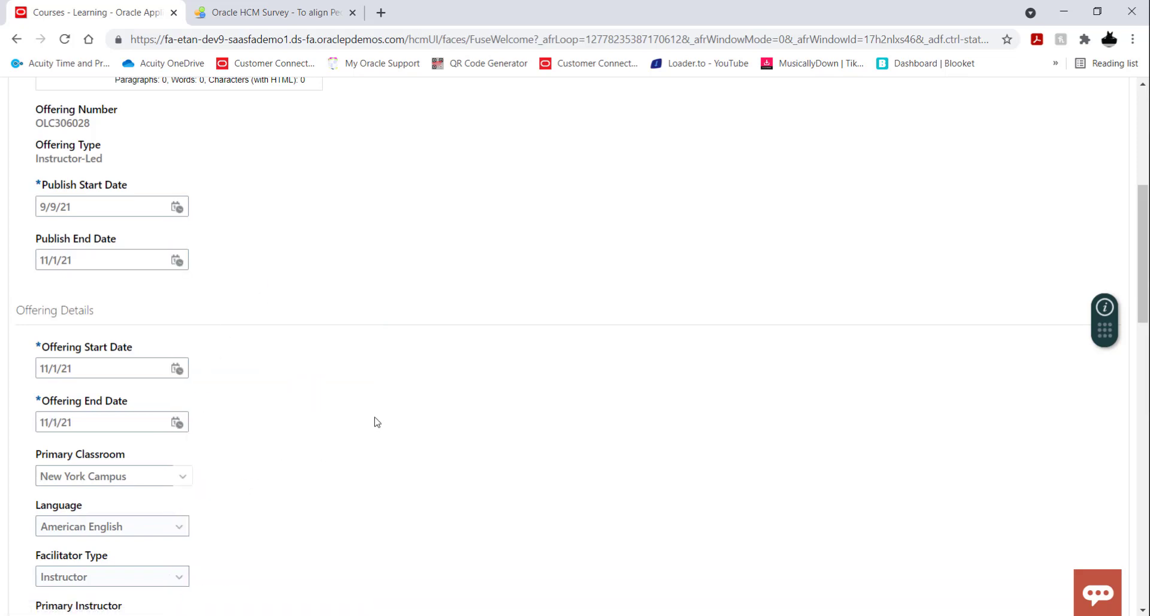
Review the copied offering's classroom, language, instructor, coordinator, related materials, capacity rules and virtual completion rules.
scroll(374, 422, down, 1)
scroll(377, 423, down, 1)
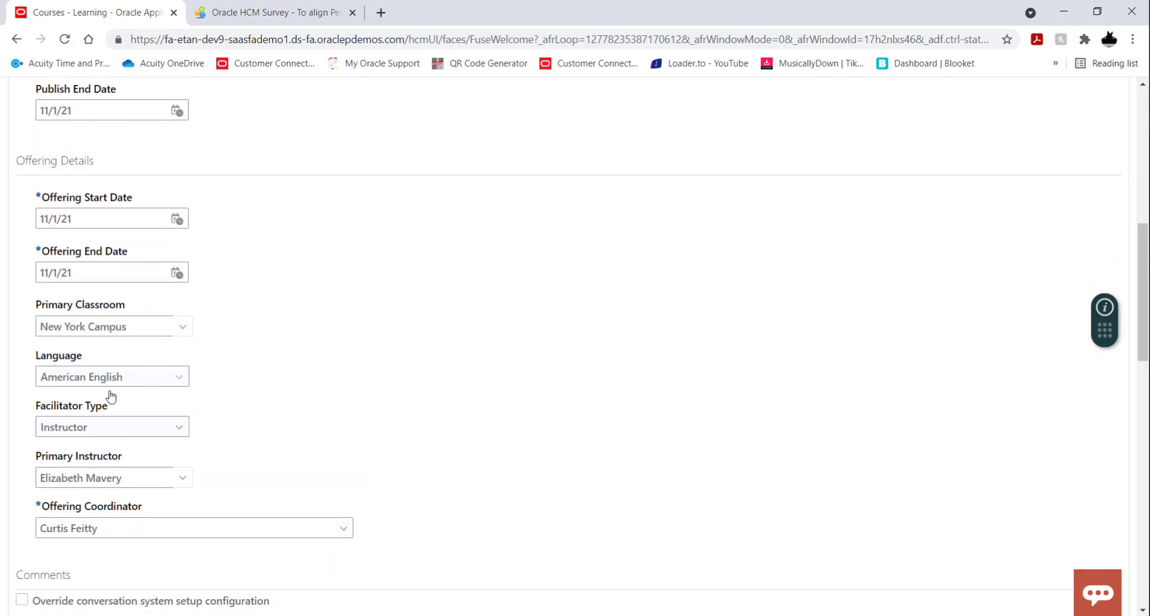
scroll(360, 420, down, 1)
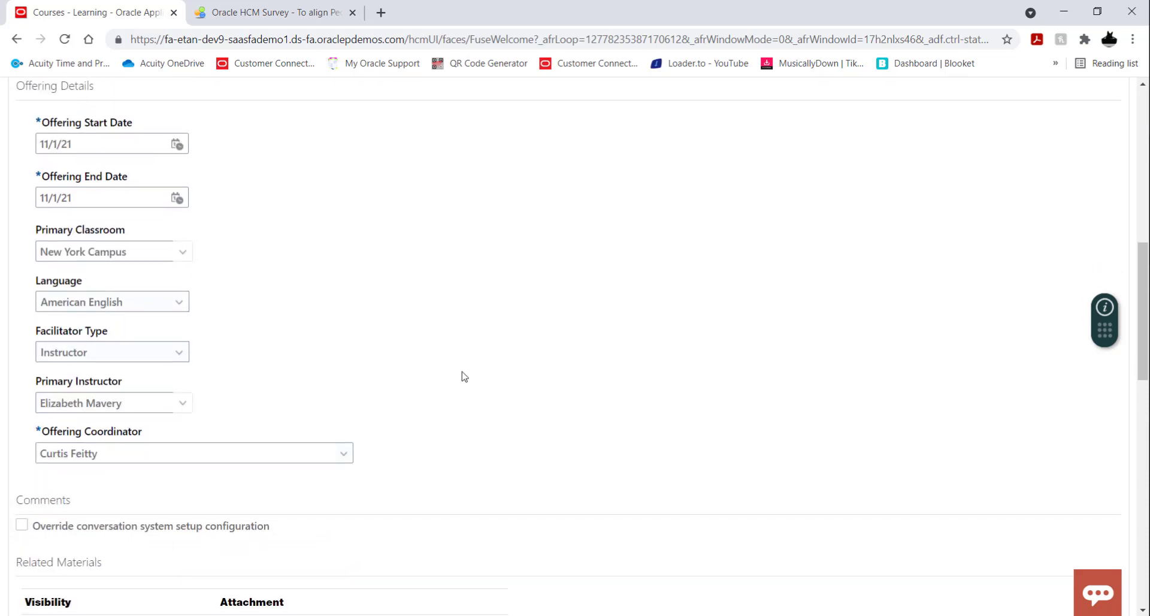
scroll(462, 378, down, 1)
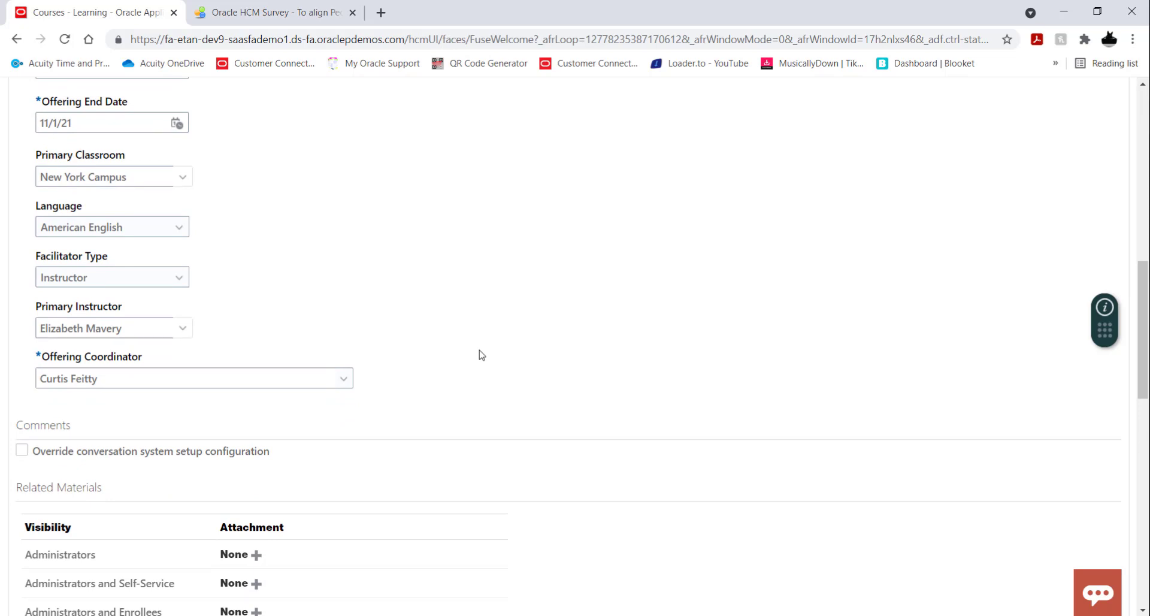
scroll(534, 339, down, 3)
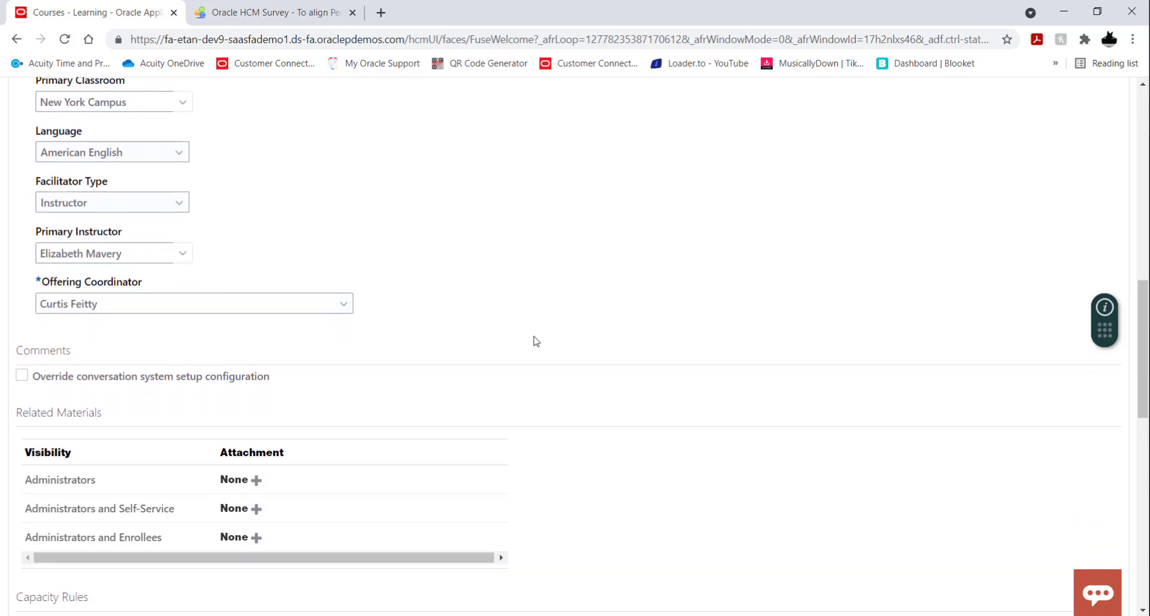
scroll(535, 340, down, 2)
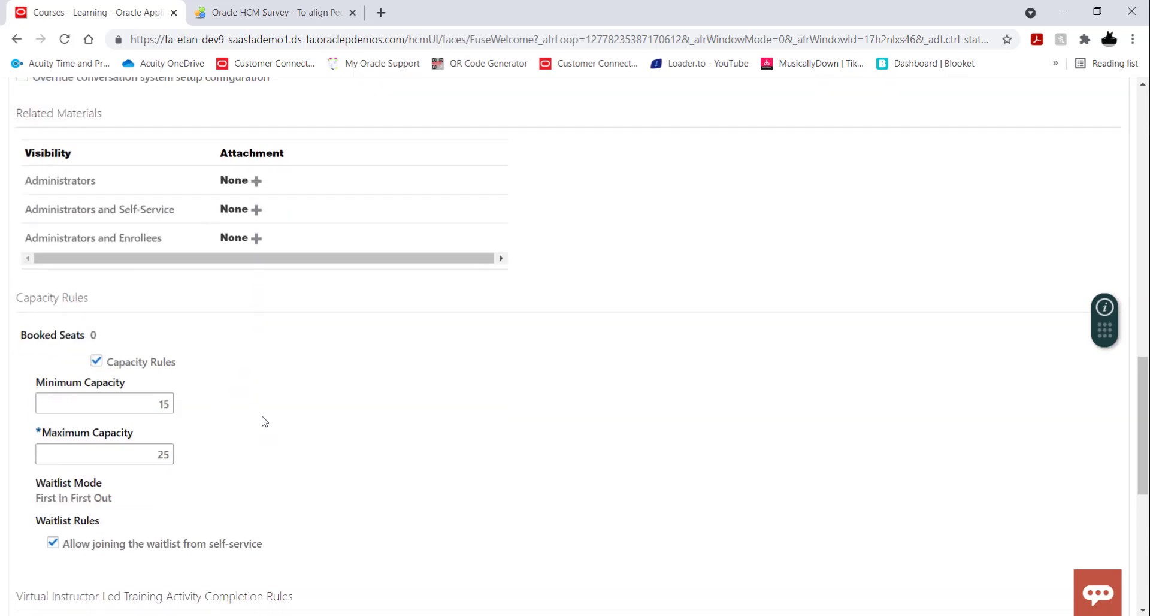
scroll(517, 436, down, 2)
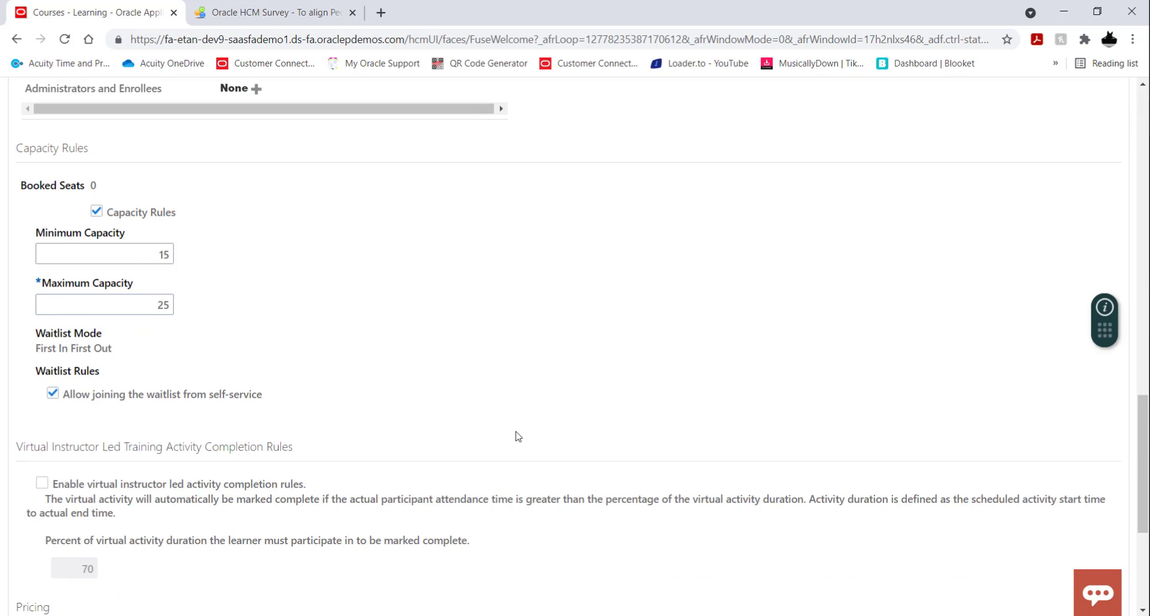
Go to the November offering's activities, saving the pending changes to its general information.
scroll(518, 436, up, 15)
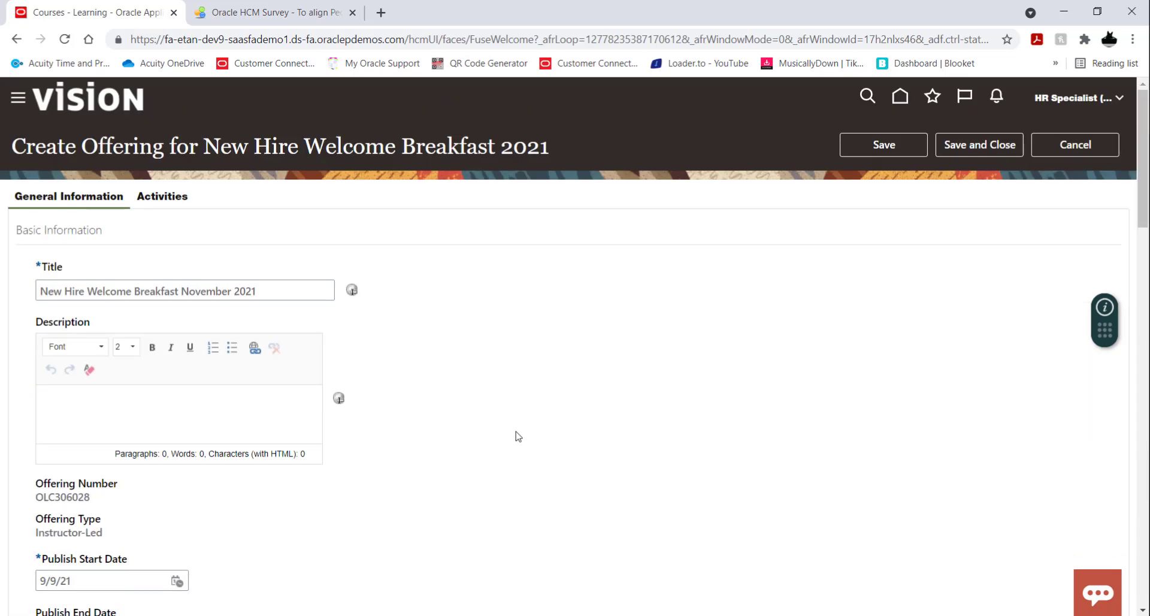
click(174, 203)
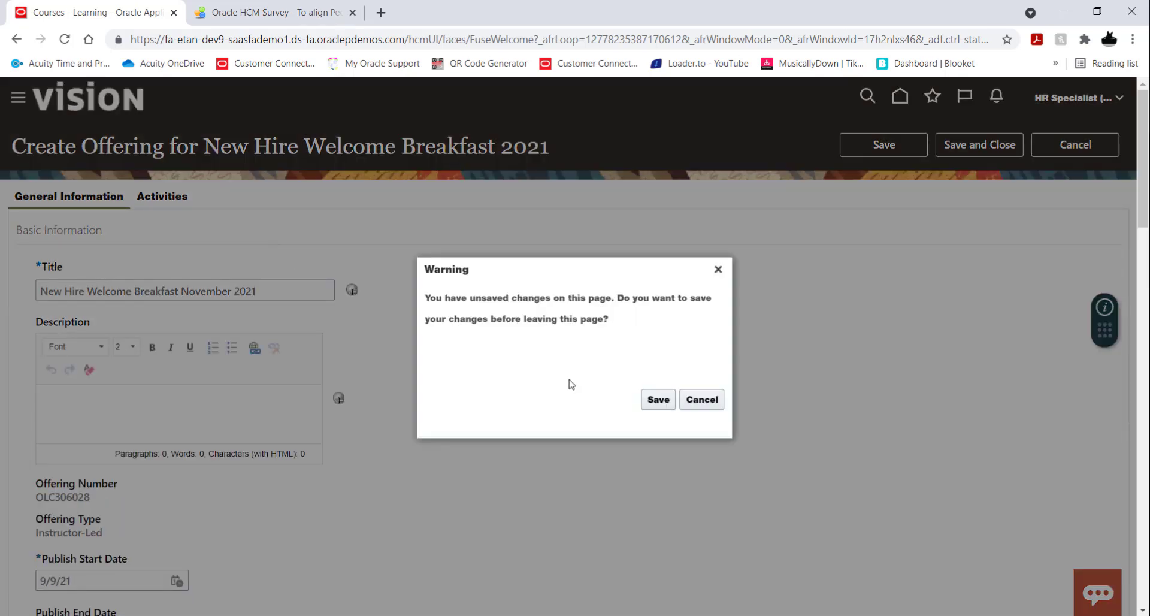
click(654, 401)
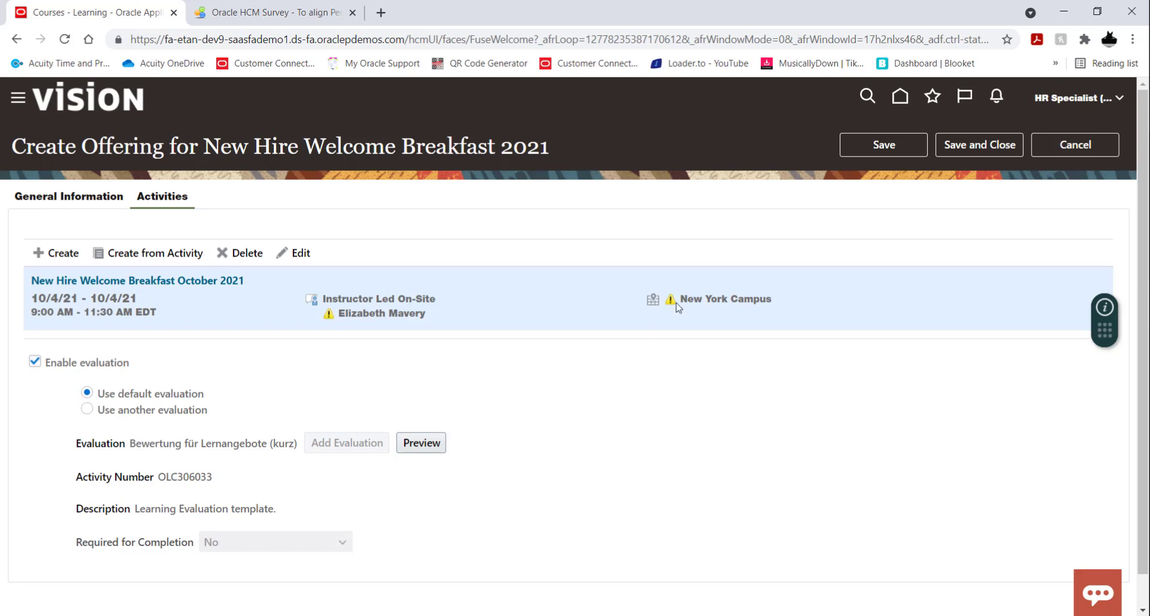
Open the November offering's instructor-led activity for editing and set its activity date to 11/1/21.
click(301, 252)
scroll(506, 321, down, 1)
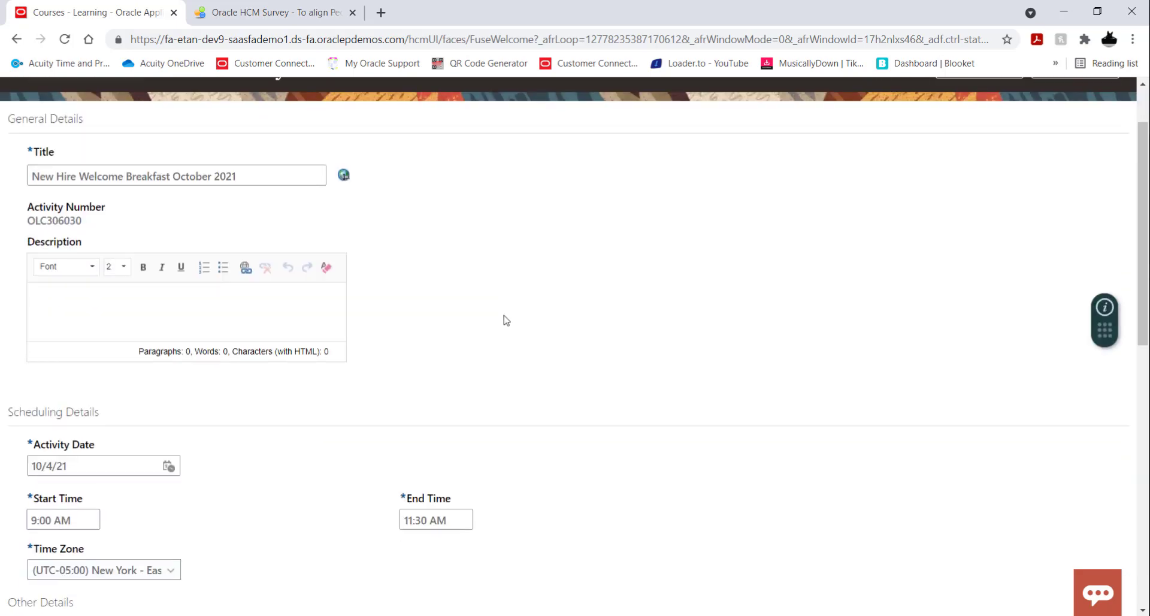
scroll(505, 320, down, 3)
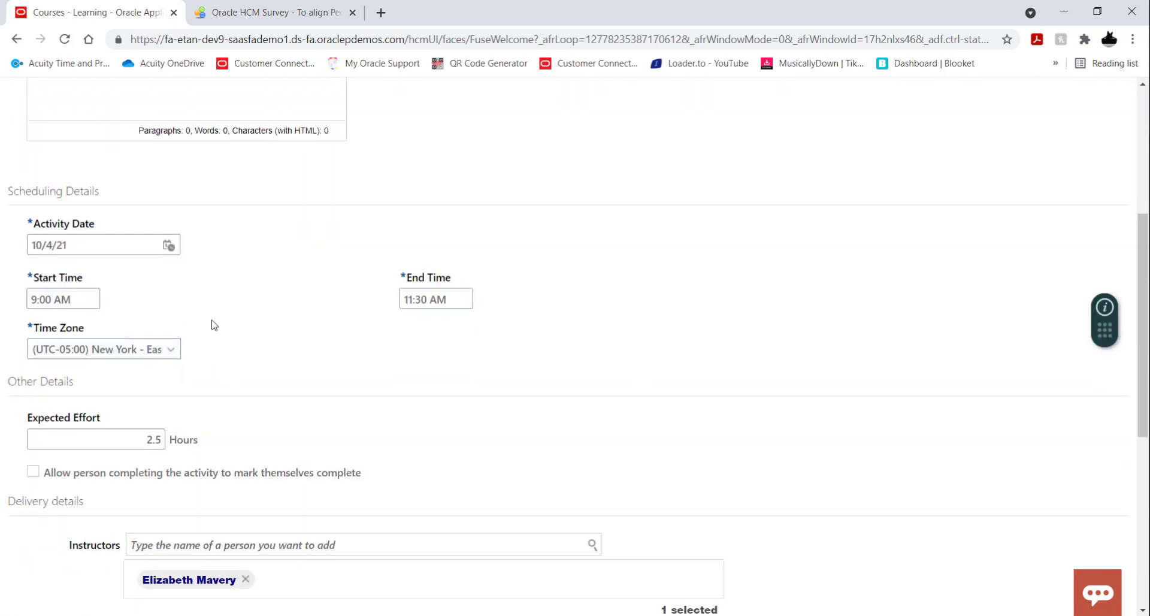
click(171, 249)
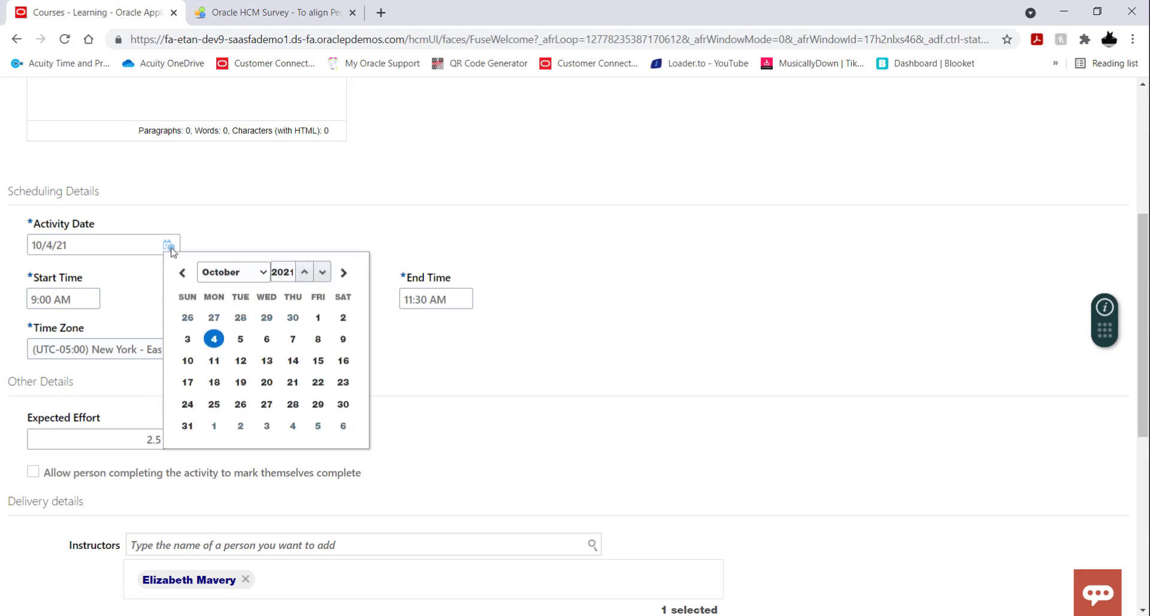
click(342, 273)
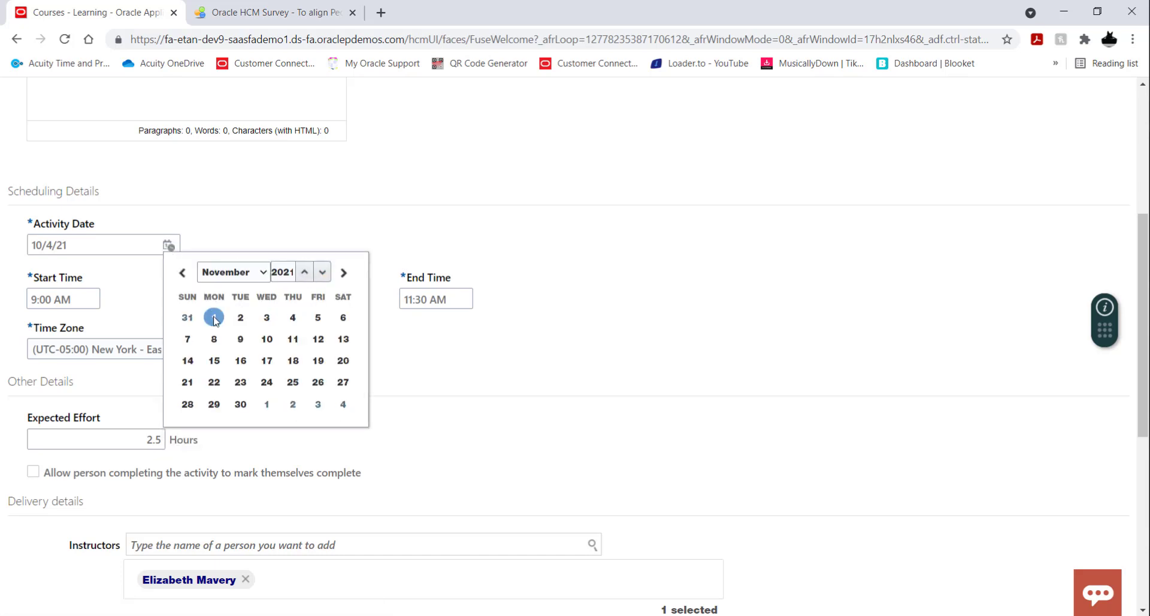
click(214, 317)
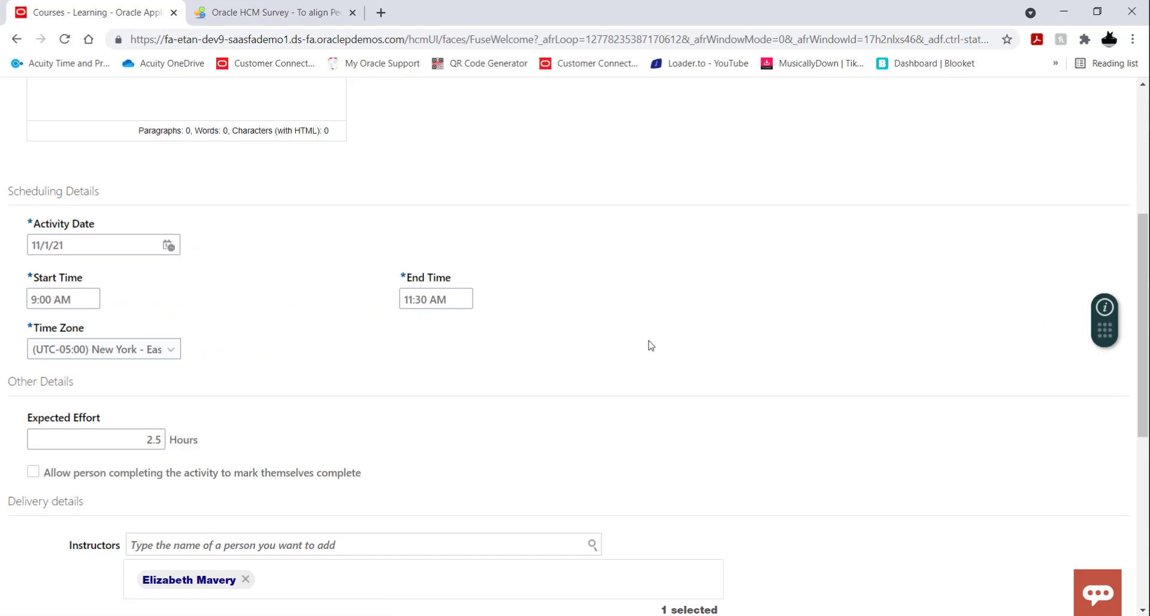
Retitle the activity "New Hire Welcome Breakfast November 2021" and close the activity editor.
scroll(652, 336, down, 2)
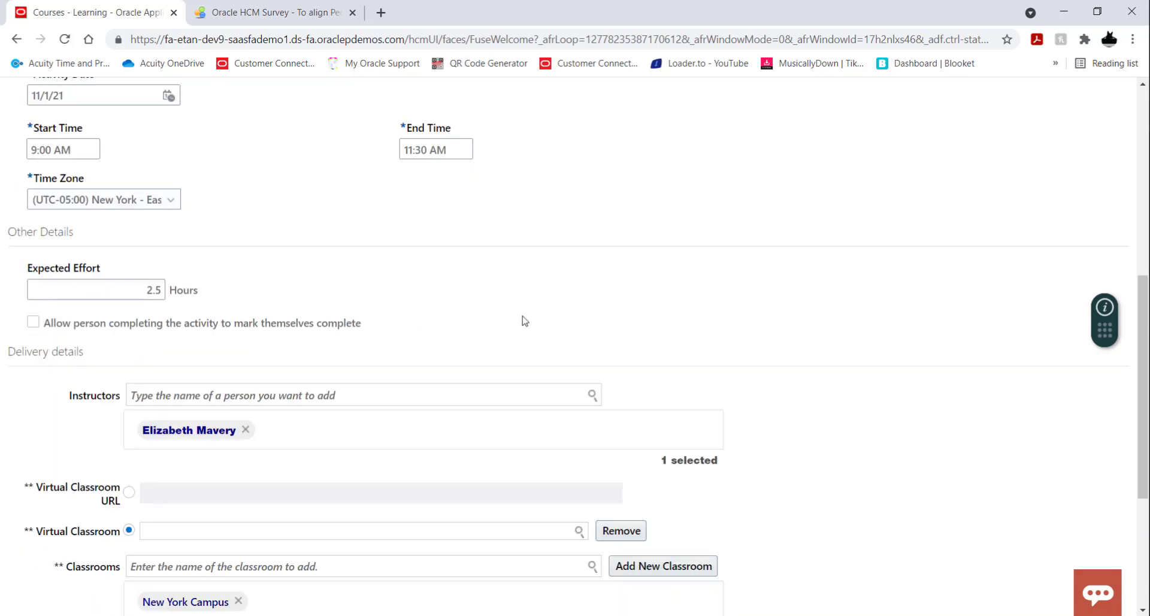
scroll(590, 321, down, 2)
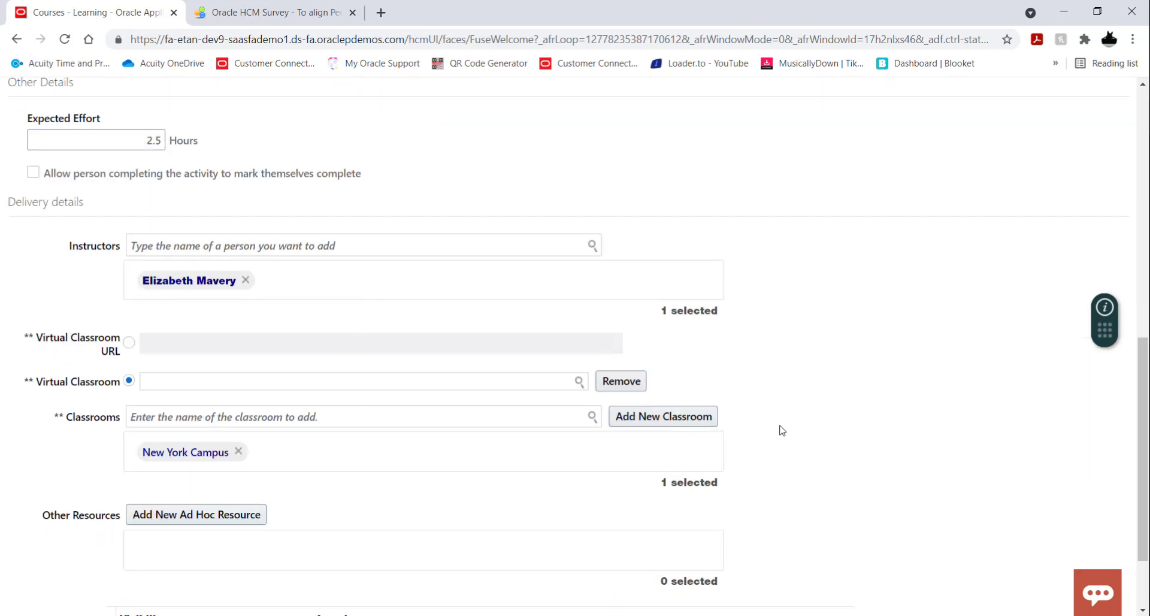
scroll(782, 430, down, 2)
scroll(781, 430, up, 10)
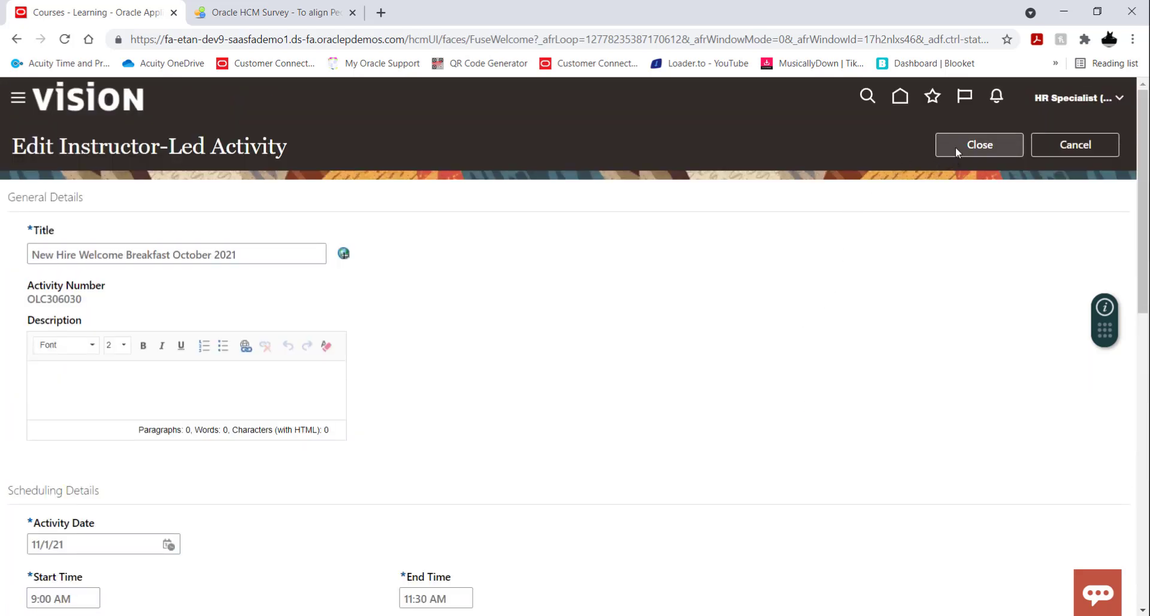
double_click(192, 255)
text(N)
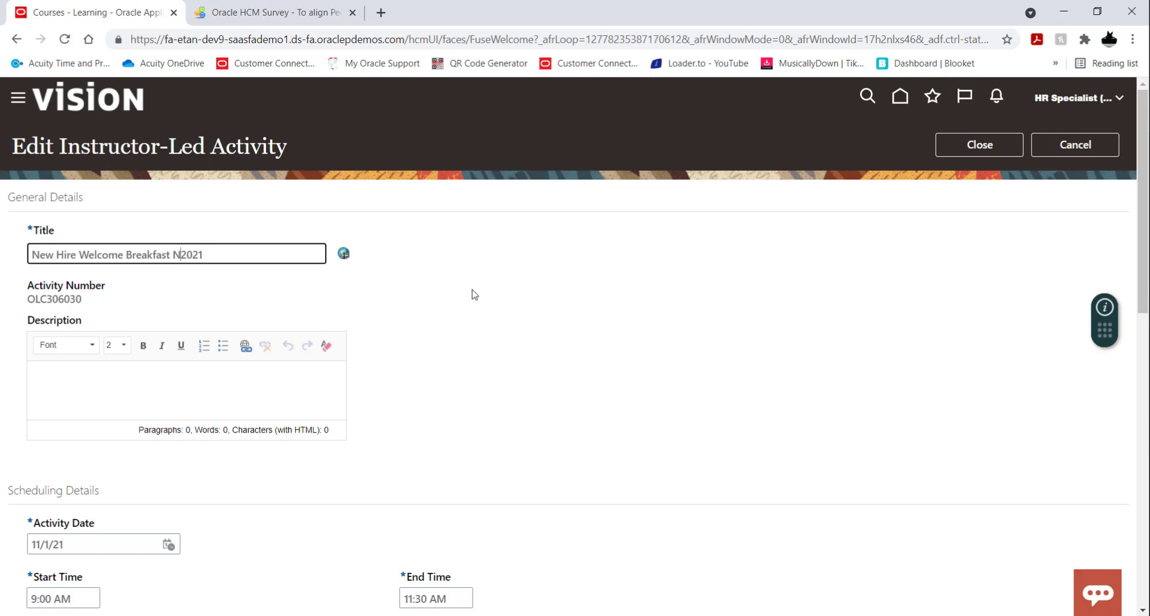
text(ovember)
click(474, 293)
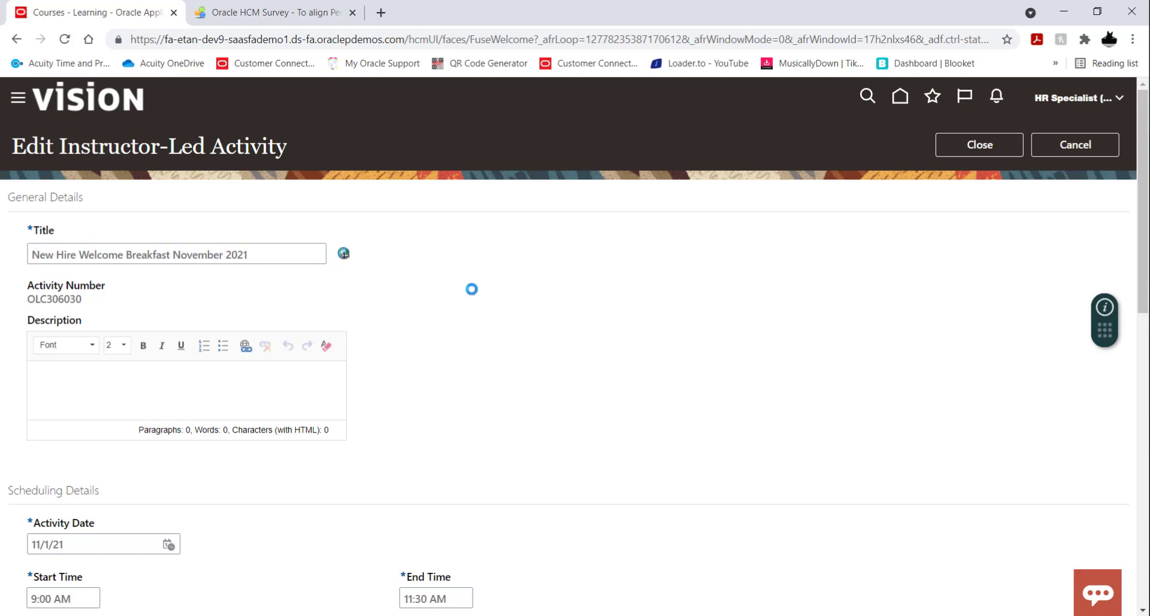
click(969, 151)
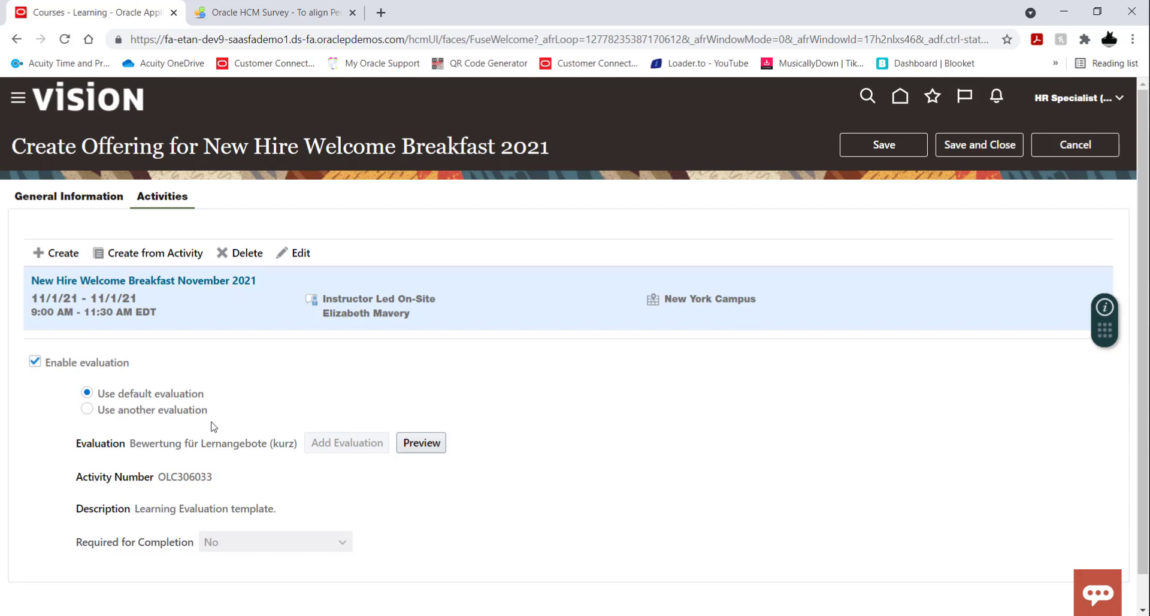
Save and close the November offering, then return to the course's offerings list.
click(966, 149)
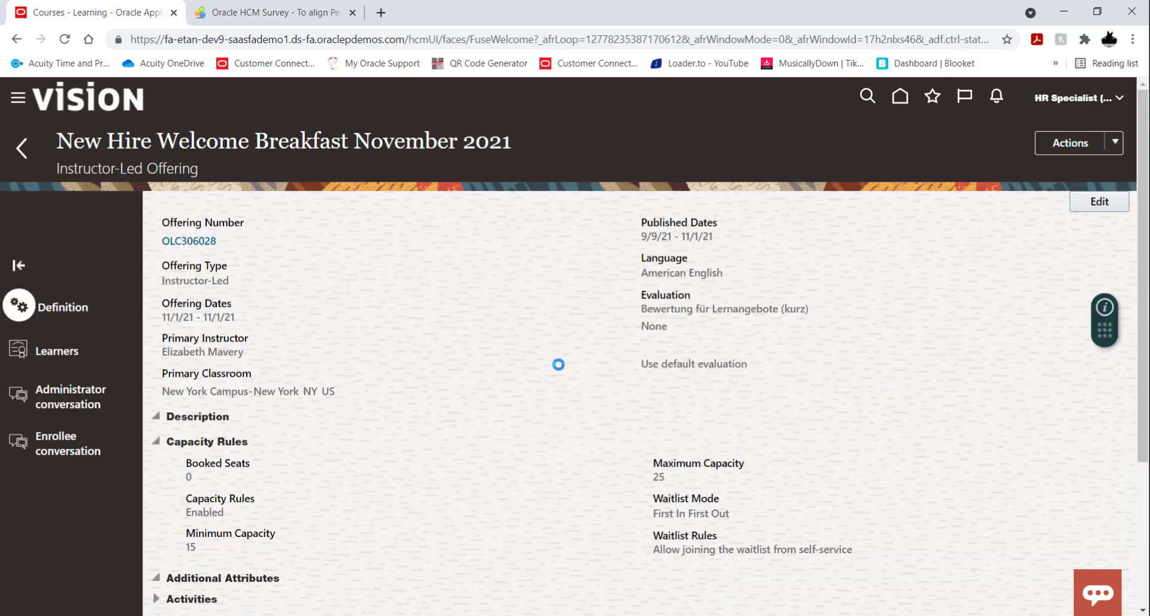
scroll(568, 307, down, 4)
scroll(568, 307, up, 4)
click(24, 150)
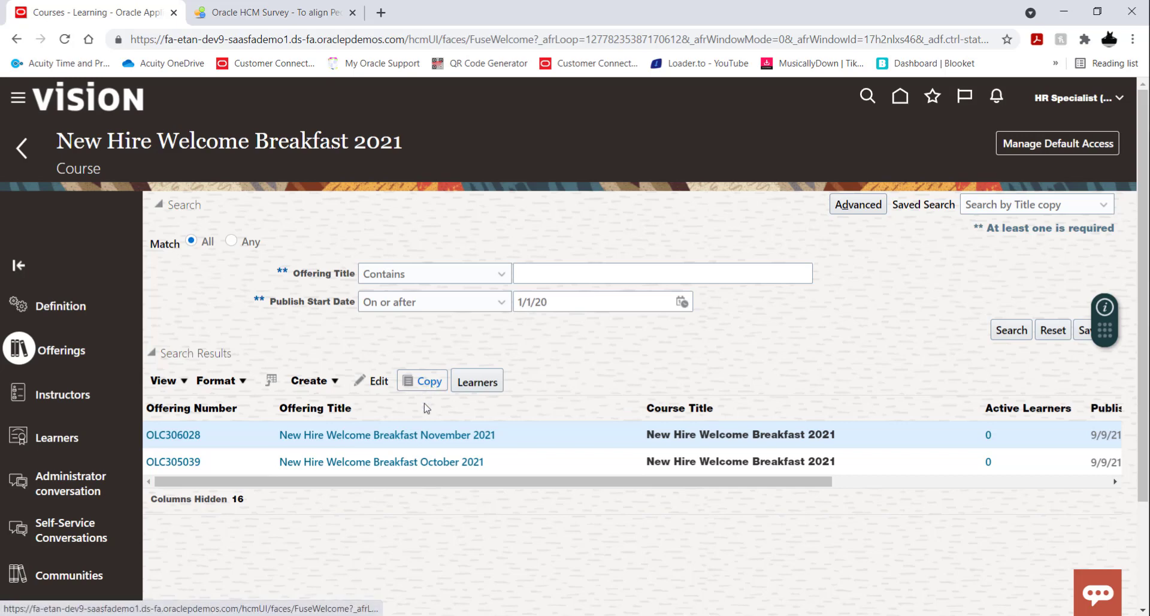
Copy the November offering and title the copy "New Hire Welcome Breakfast December 2021".
click(487, 388)
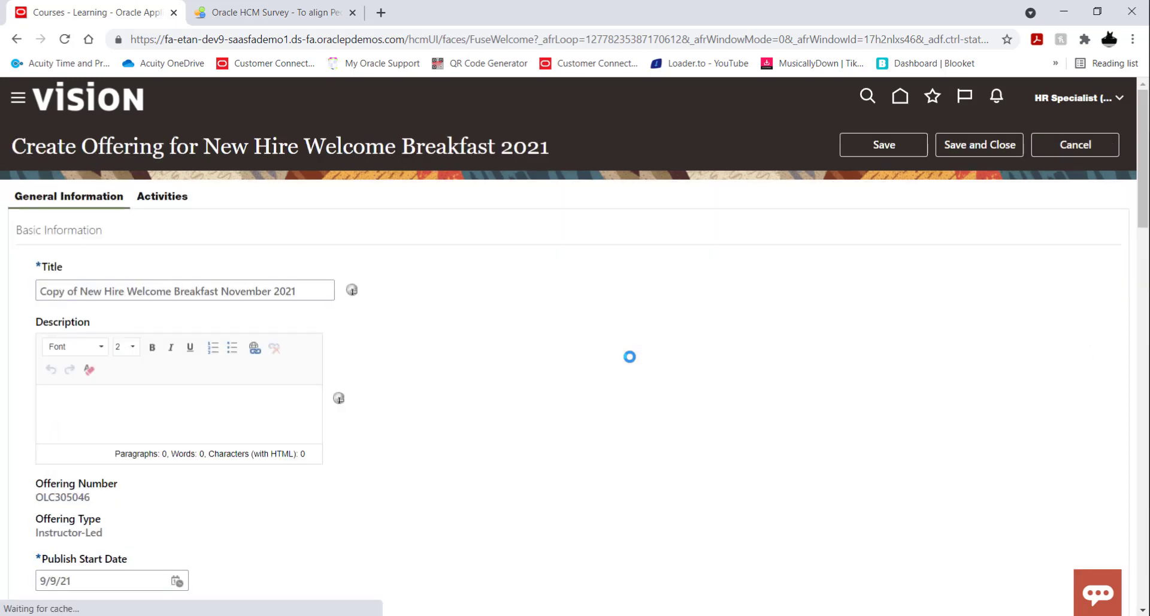
click(84, 292)
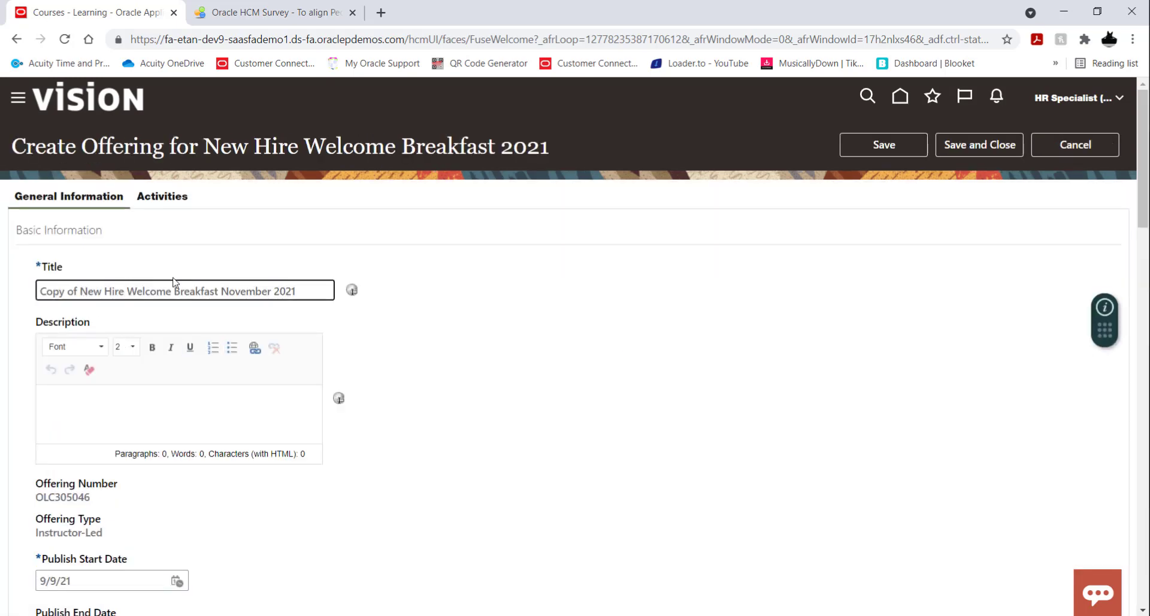
key(BackSpace)
key(BackSpace)
key(BackSpace)
key(BackSpace)
key(BackSpace)
key(BackSpace)
key(BackSpace)
key(BackSpace)
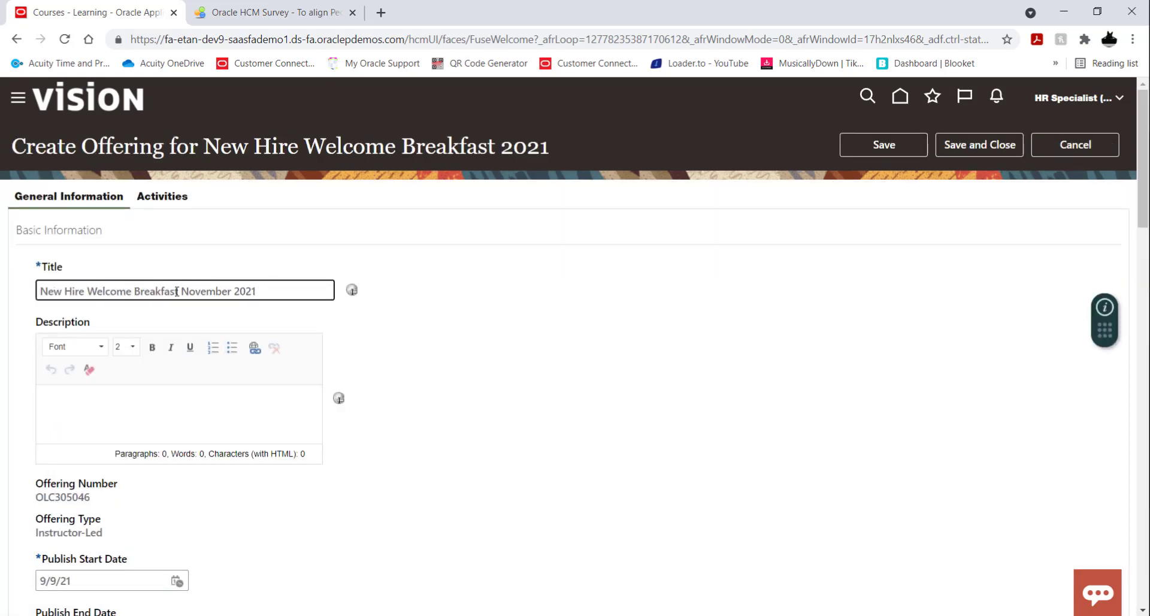
double_click(203, 290)
text(December)
click(623, 343)
Set the December offering's publish end date to 12/6/21.
scroll(623, 343, down, 4)
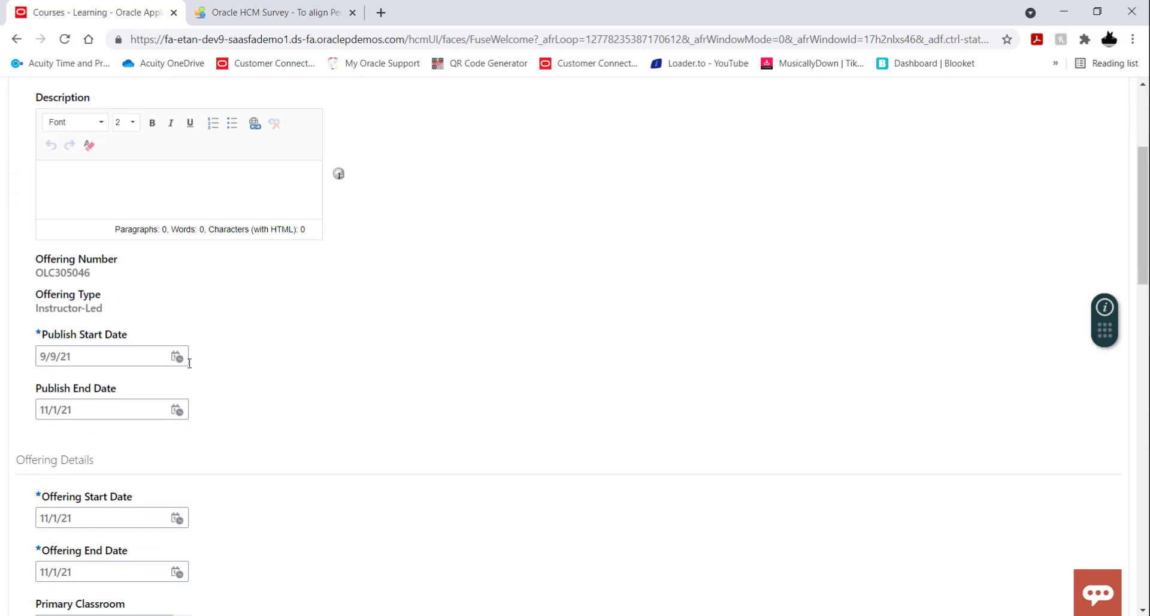
click(177, 410)
click(353, 437)
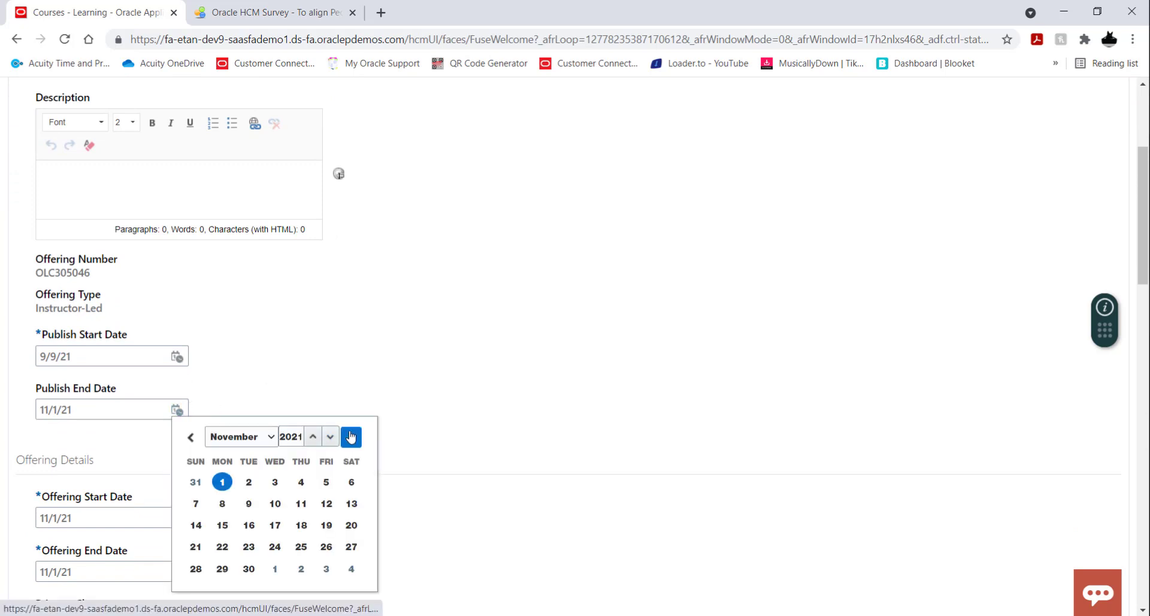
click(222, 503)
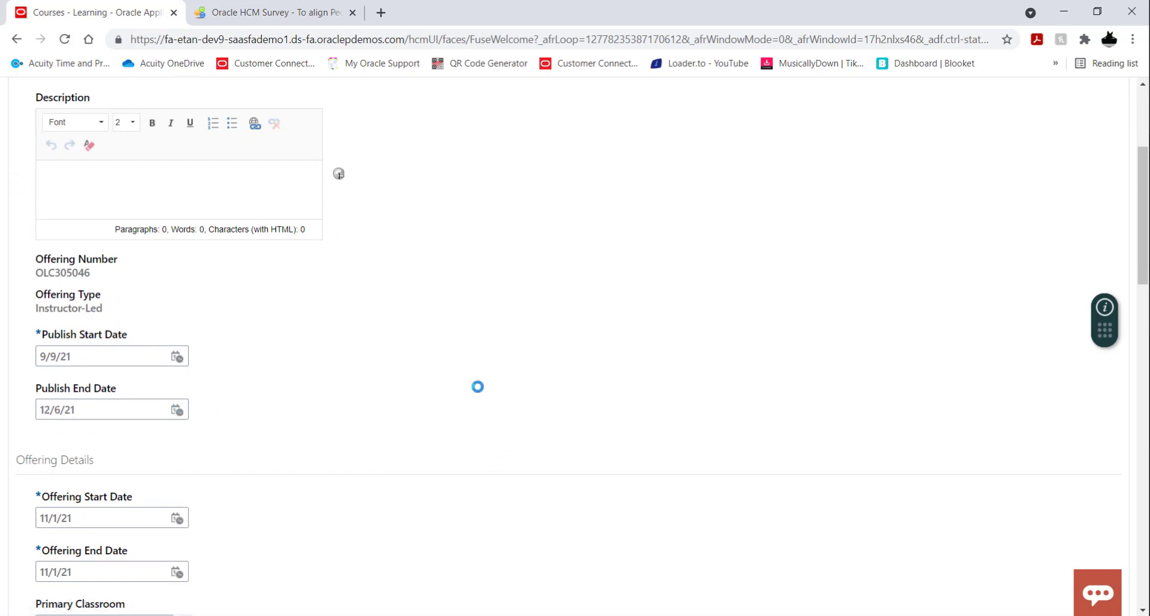
Set the December offering's start date and end date to 12/6/21.
scroll(378, 336, down, 4)
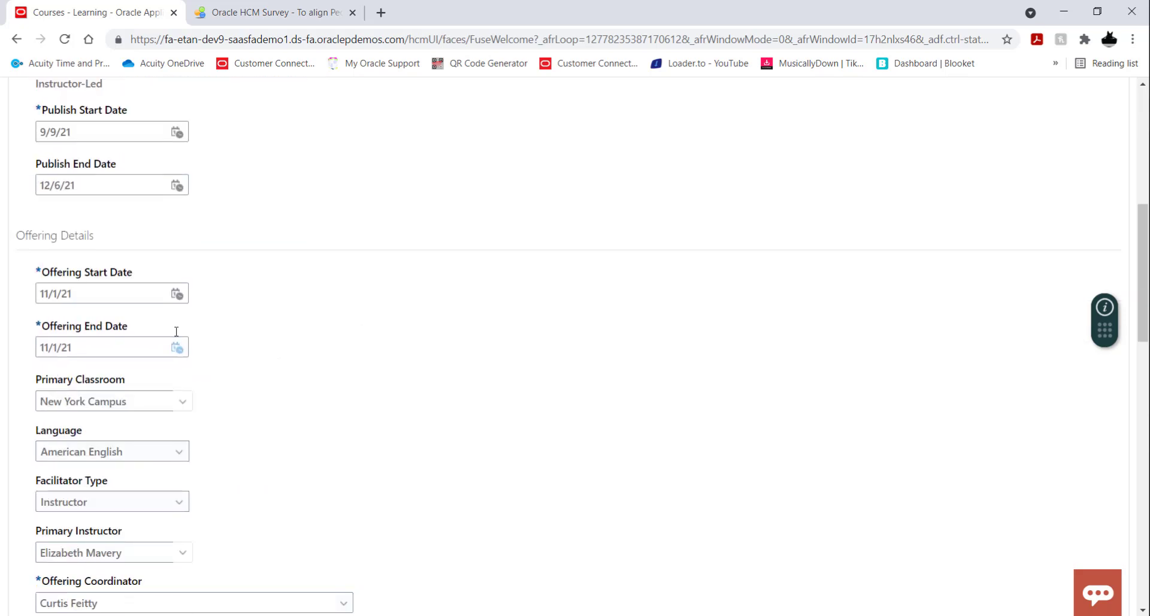
click(176, 293)
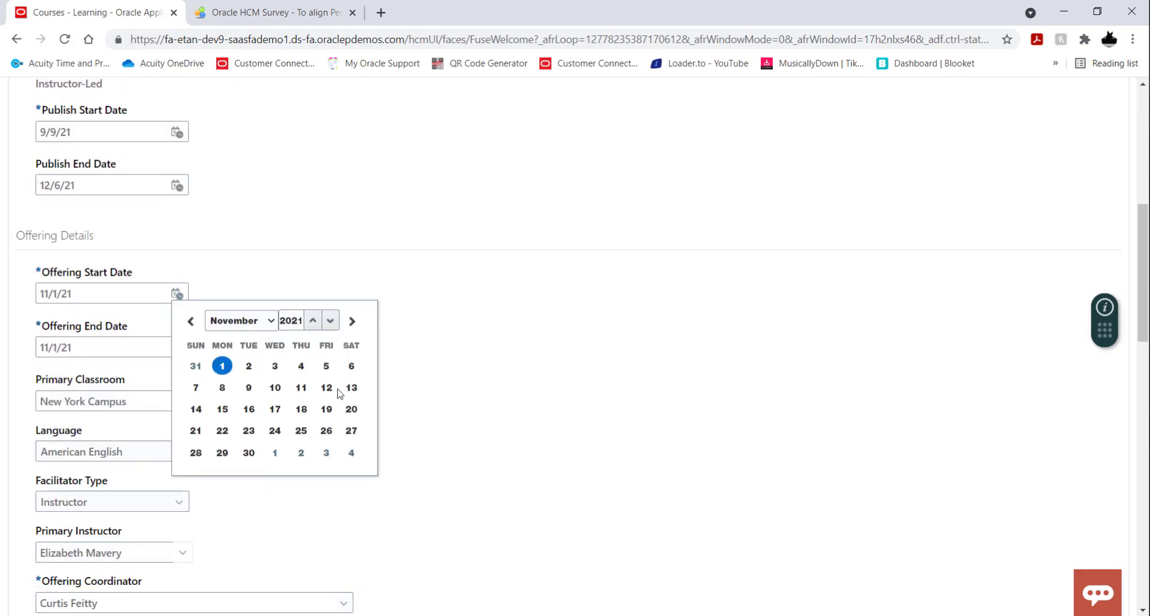
click(352, 321)
click(222, 387)
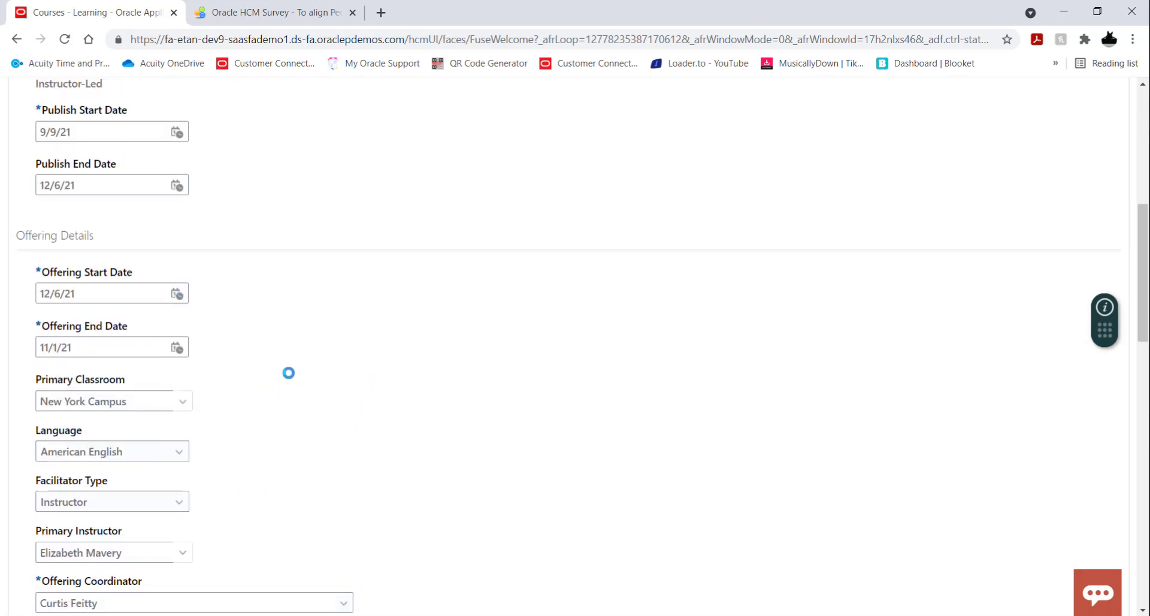
click(178, 352)
click(351, 375)
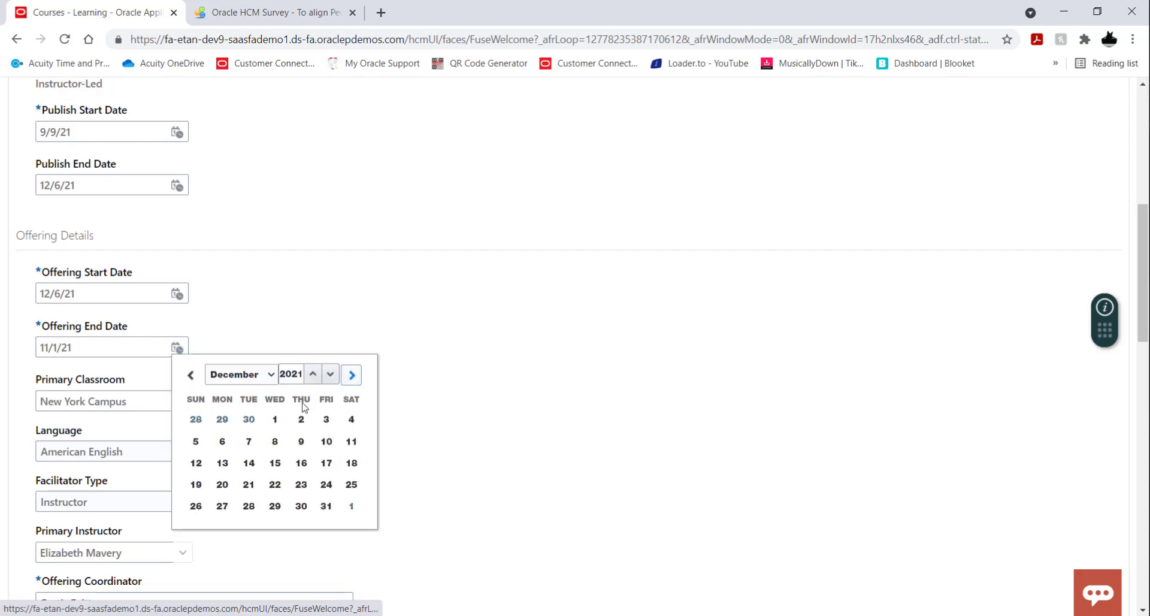
click(222, 441)
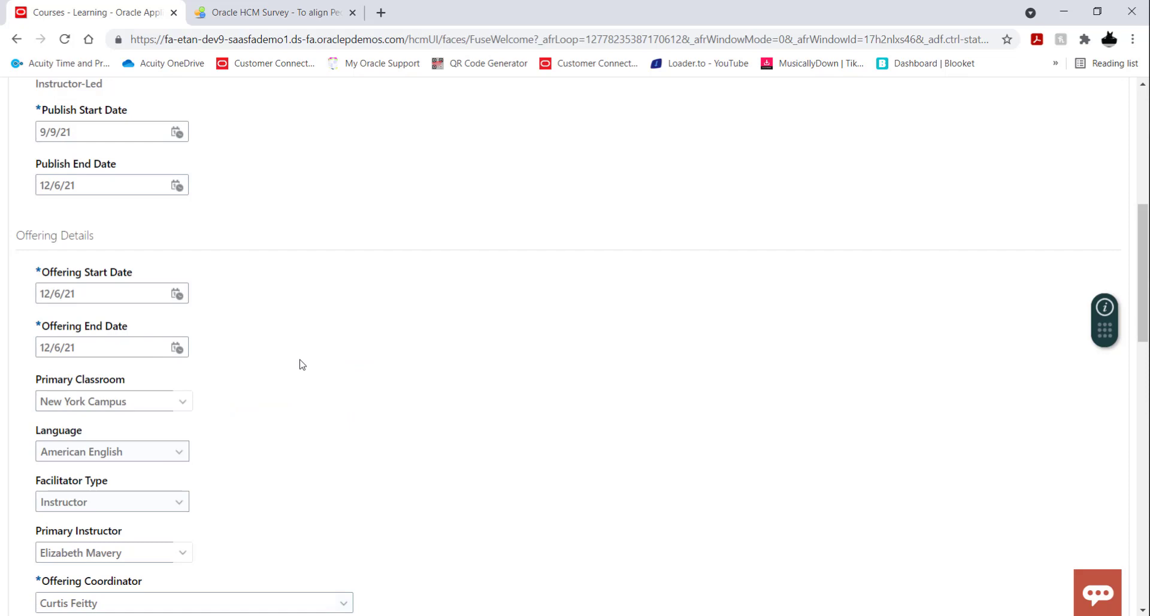
Check the December offering's remaining general information, save it and go to its activities.
scroll(301, 364, down, 2)
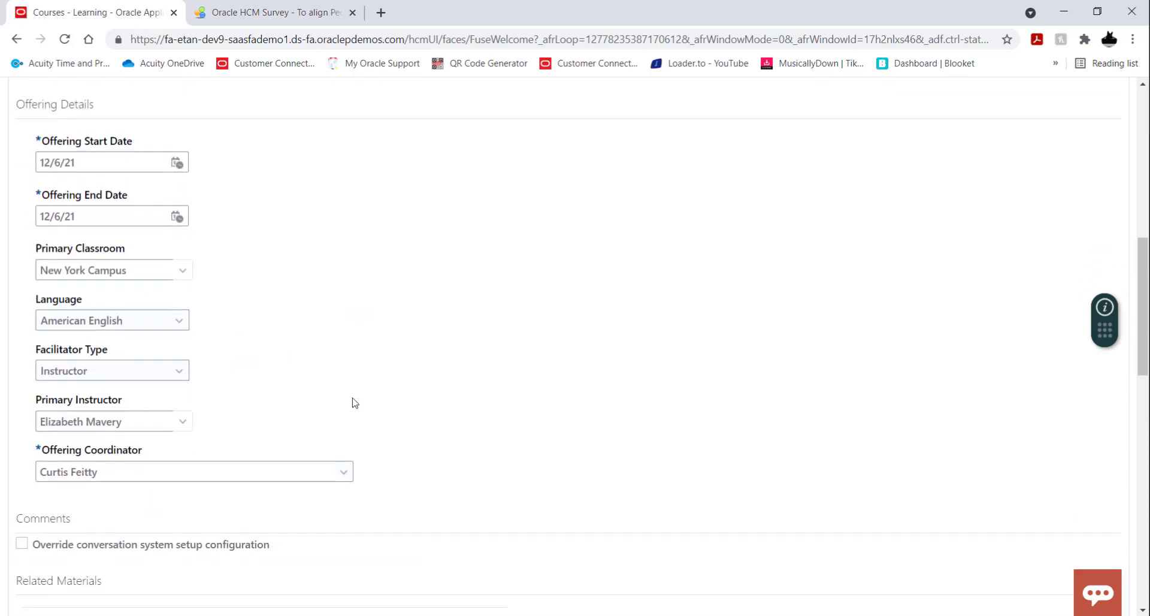
scroll(354, 403, down, 8)
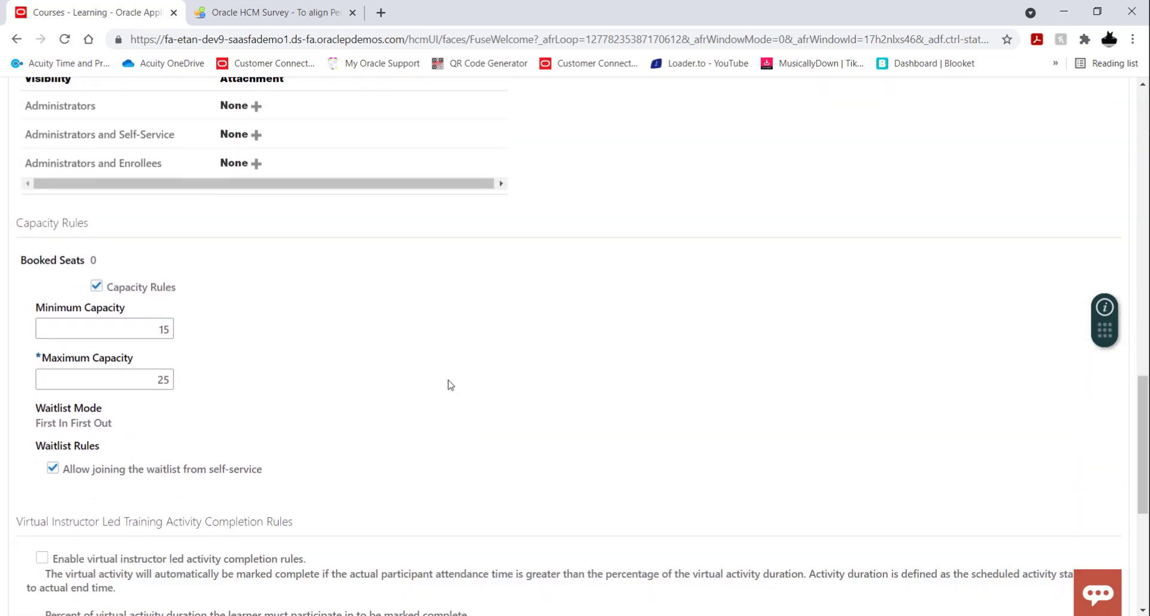
scroll(506, 365, down, 5)
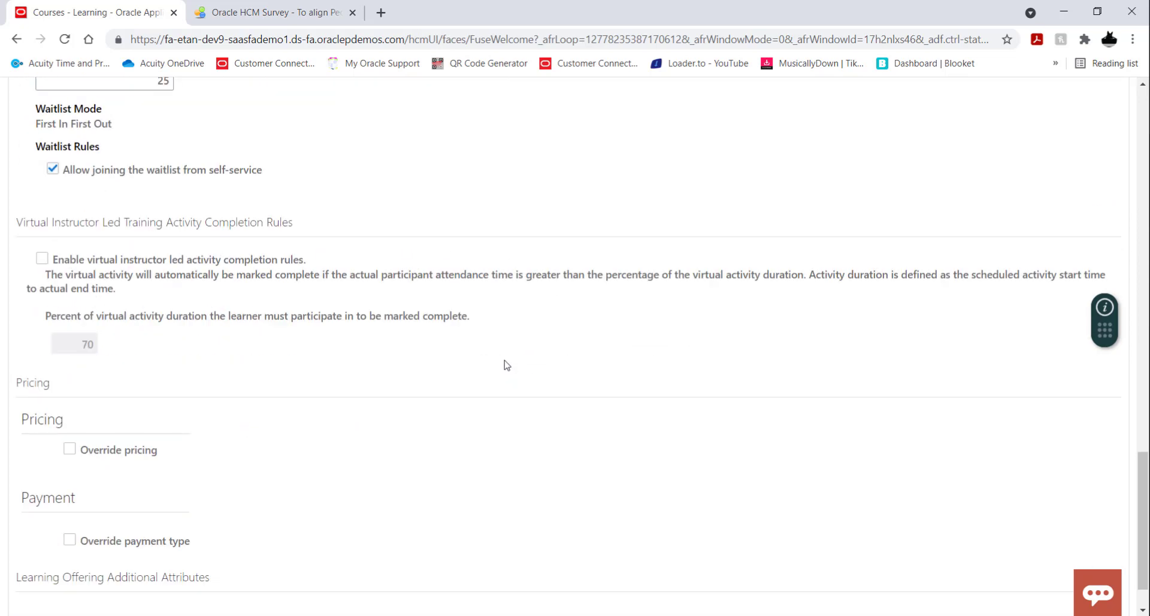
scroll(507, 365, up, 20)
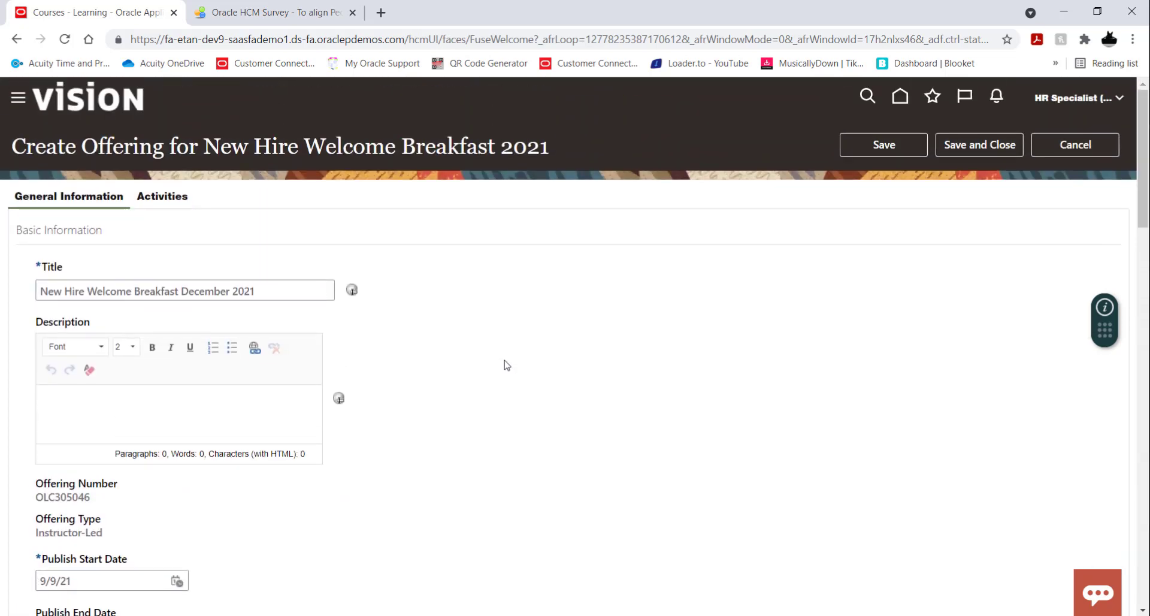
click(879, 151)
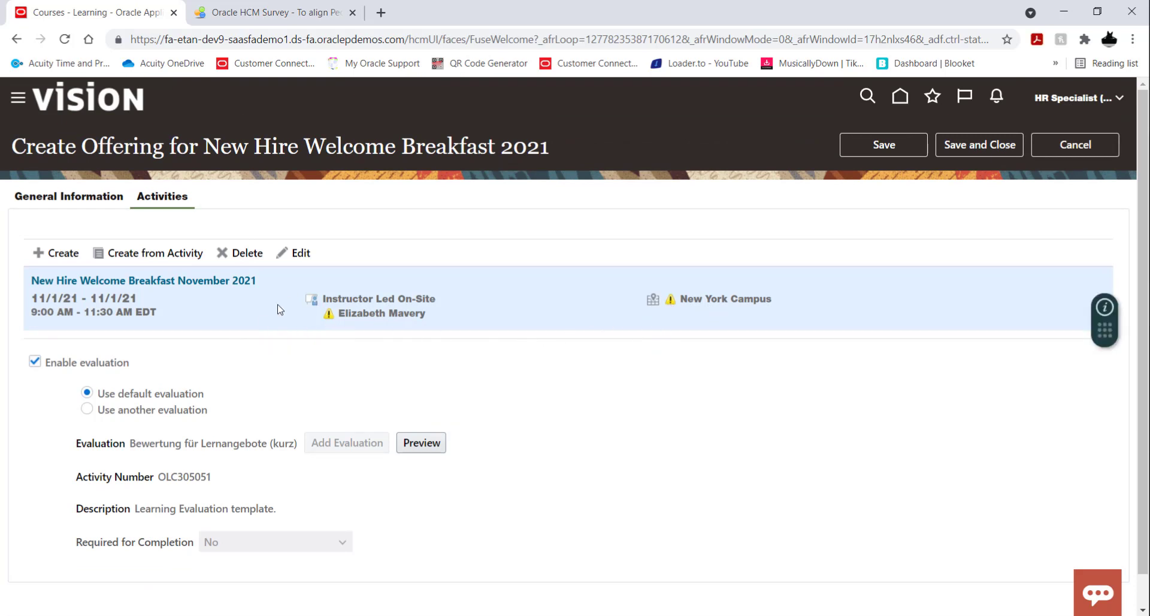
Open the December offering's activity for editing and retitle it "New Hire Welcome Breakfast December 2021".
click(307, 255)
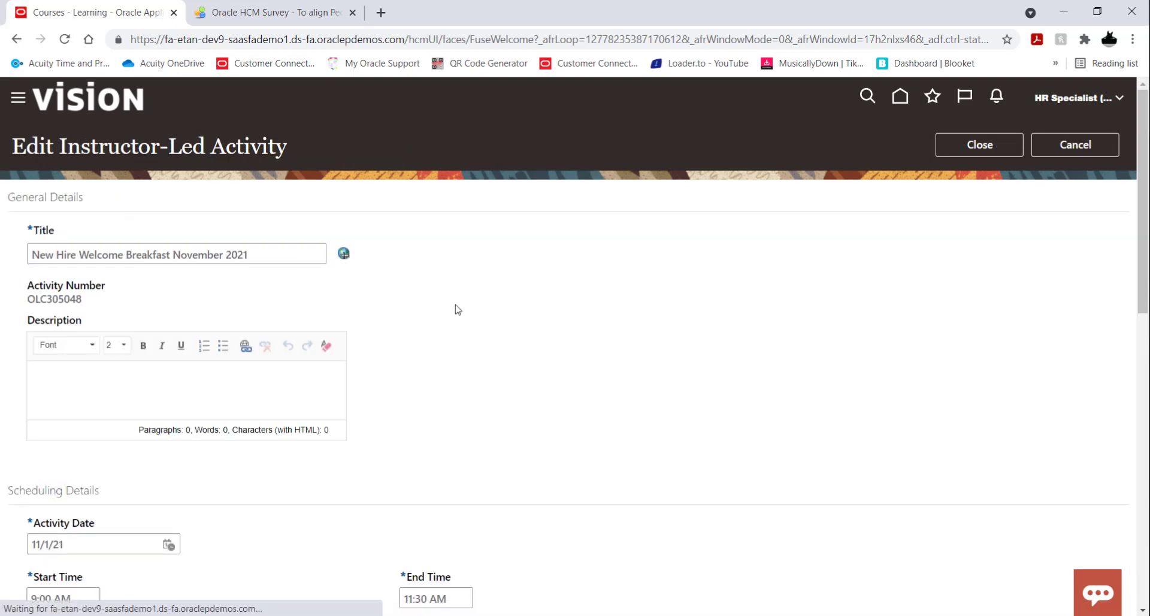
double_click(203, 254)
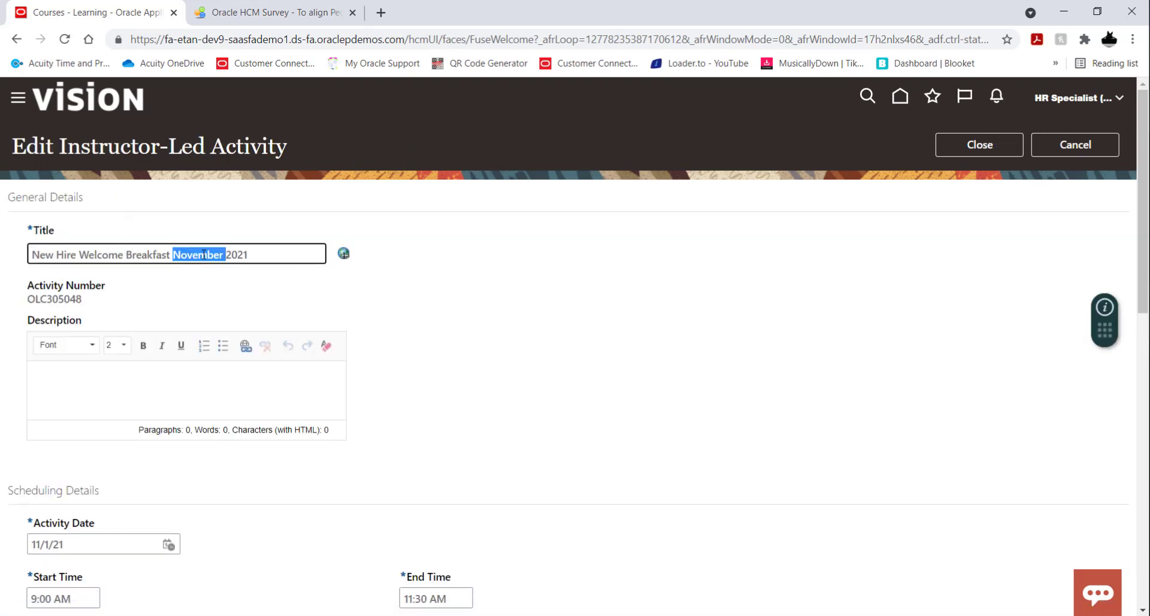
text(December)
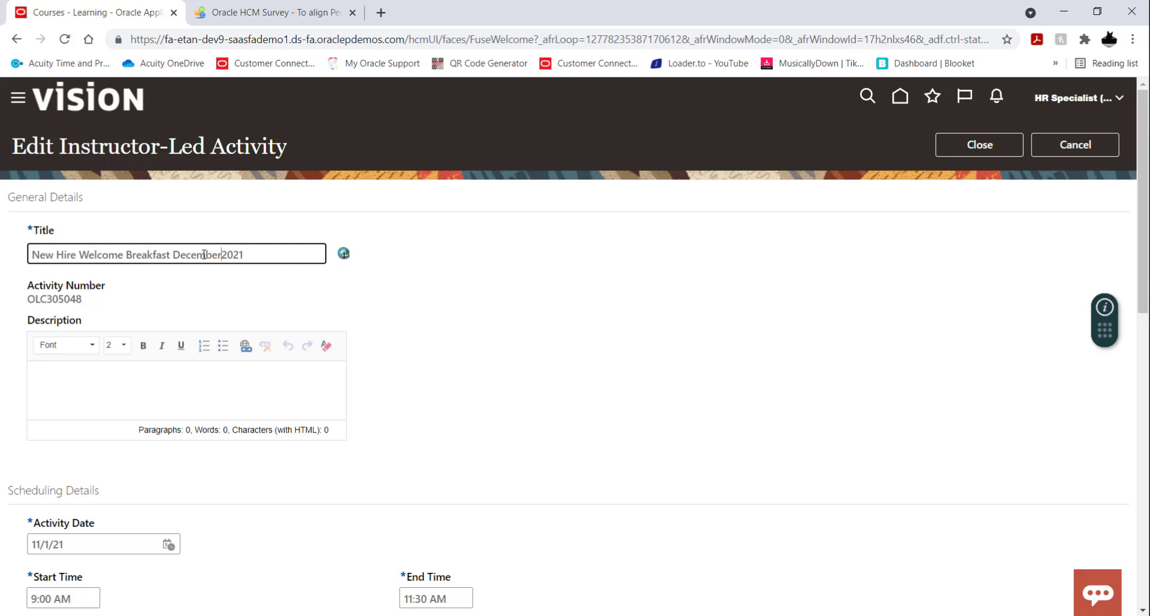
Set the December activity's date to 12/6/21 in its scheduling details.
scroll(549, 323, down, 4)
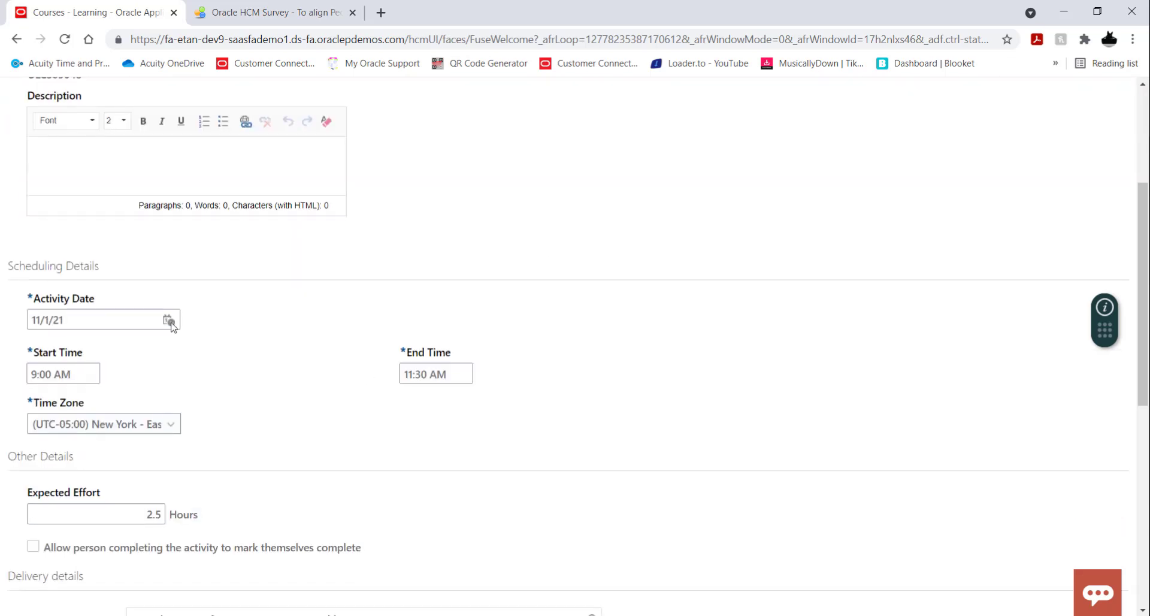
click(168, 321)
click(343, 348)
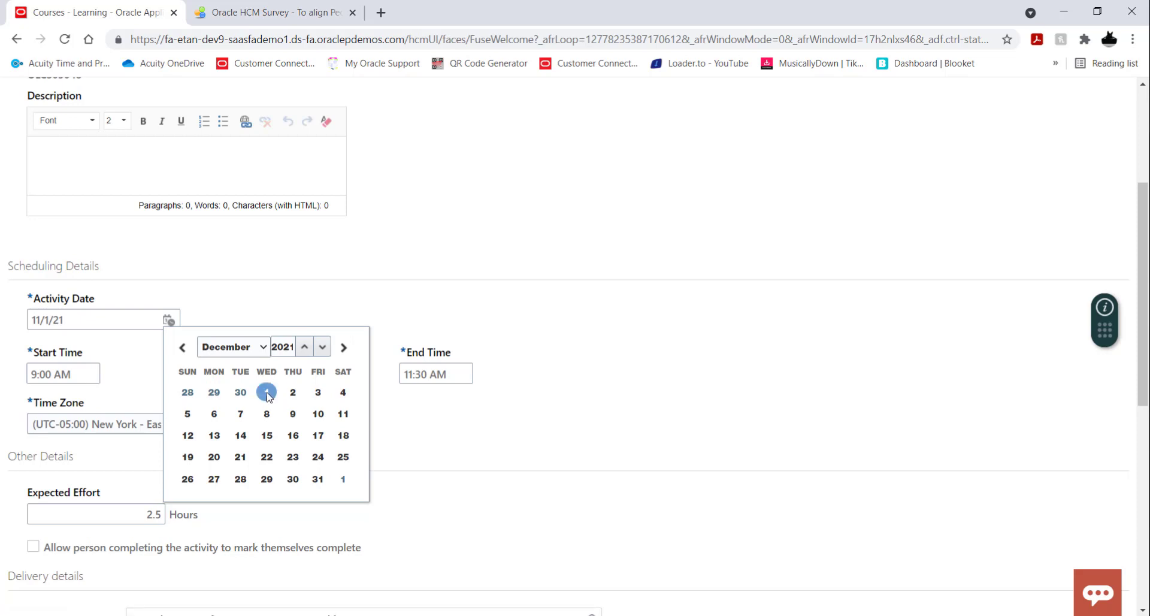
click(216, 414)
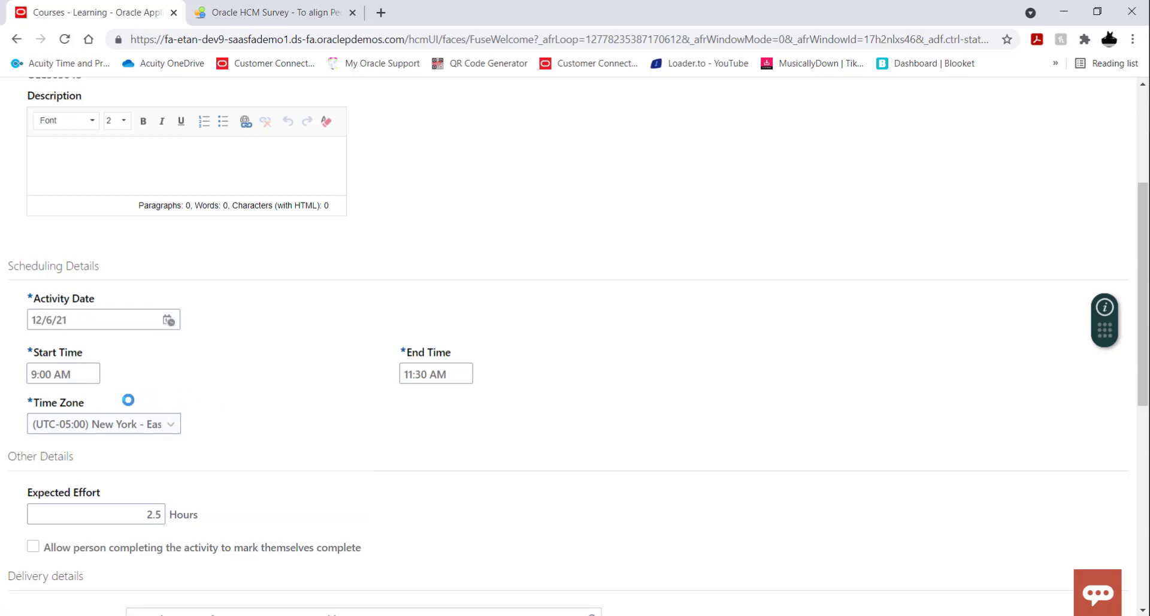
scroll(247, 394, down, 3)
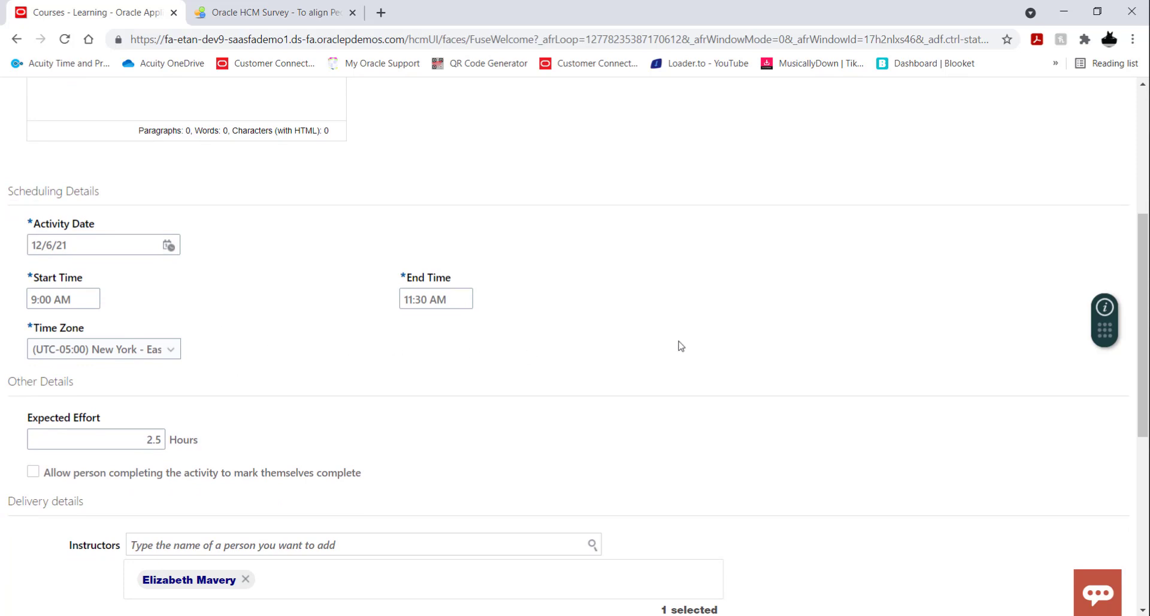
Review the December activity's effort and delivery details, then close the activity to return to the offering.
scroll(488, 380, down, 5)
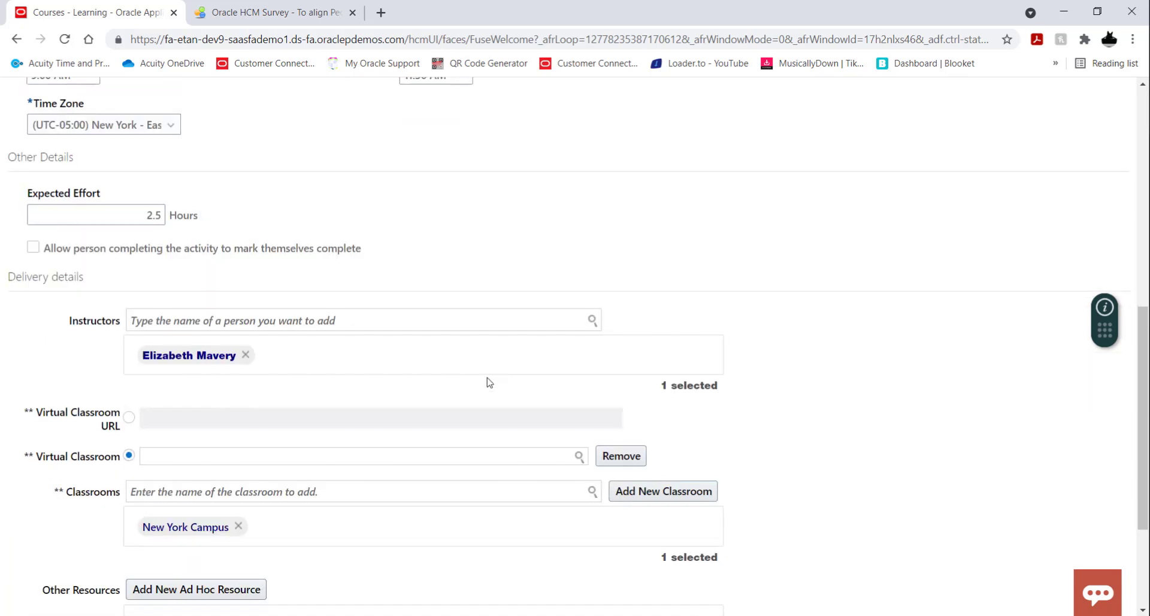
scroll(488, 380, up, 10)
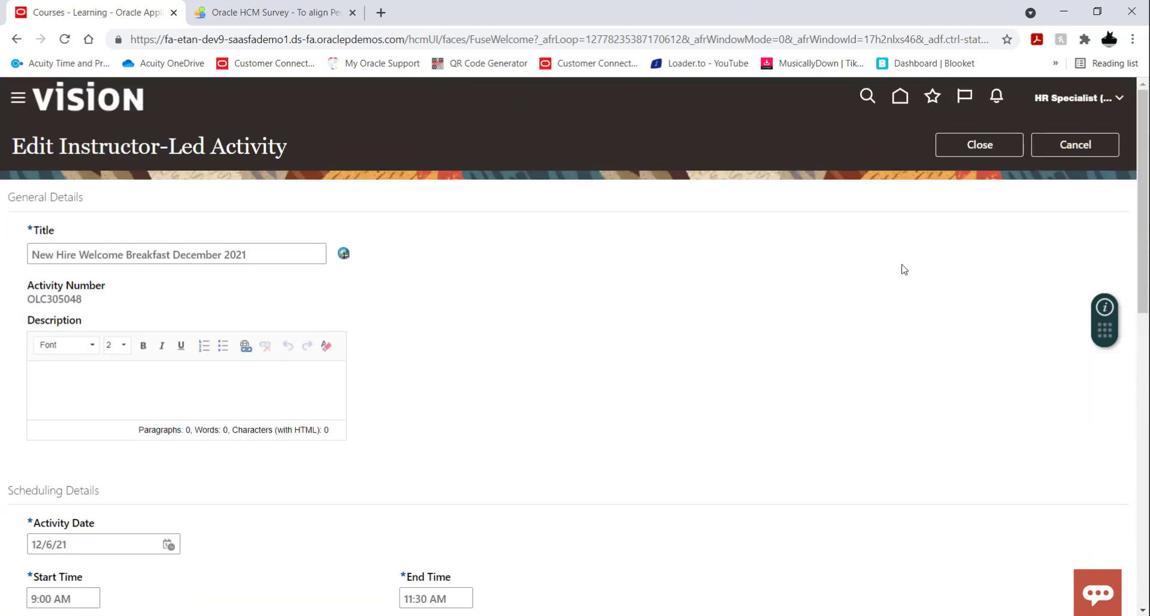
click(953, 154)
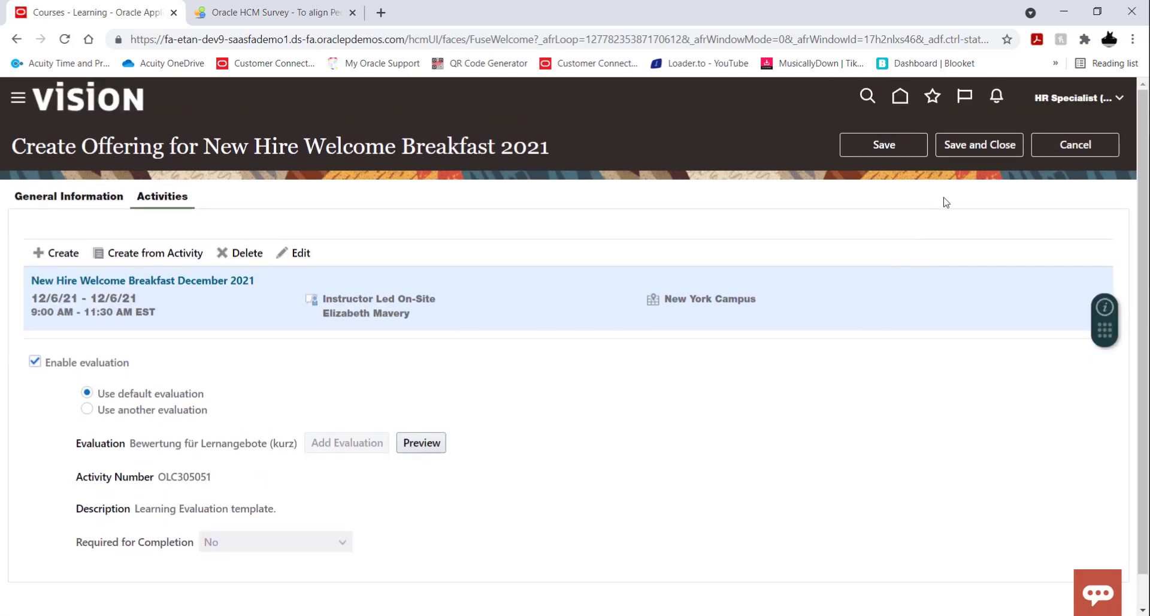
Save and close the December offering, then return to the New Hire Welcome Breakfast 2021 course's offerings list.
click(977, 147)
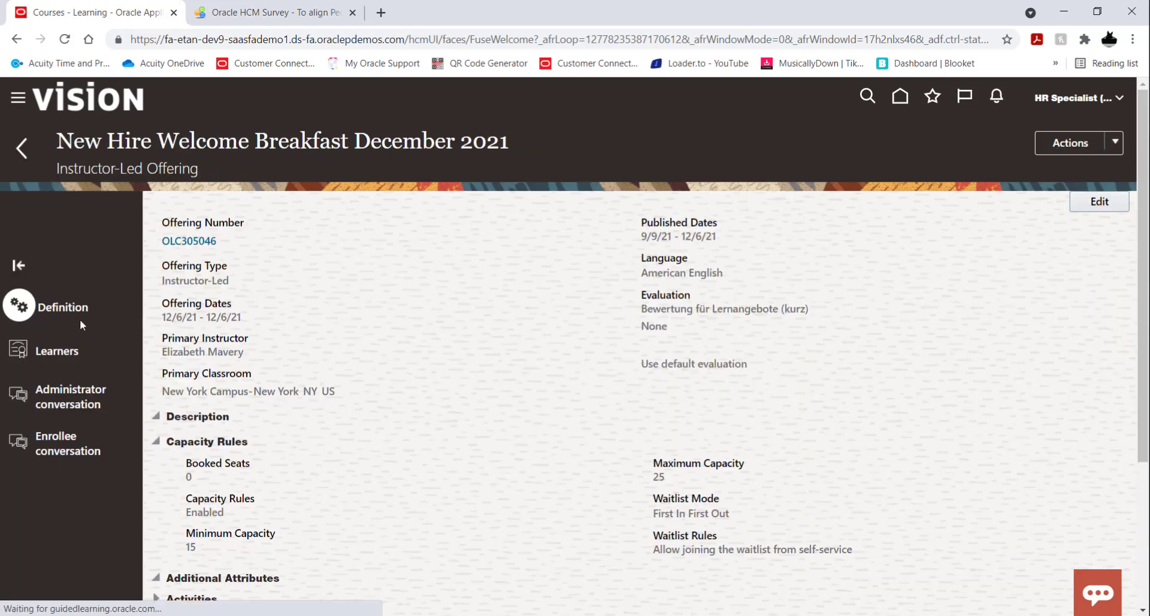
click(20, 149)
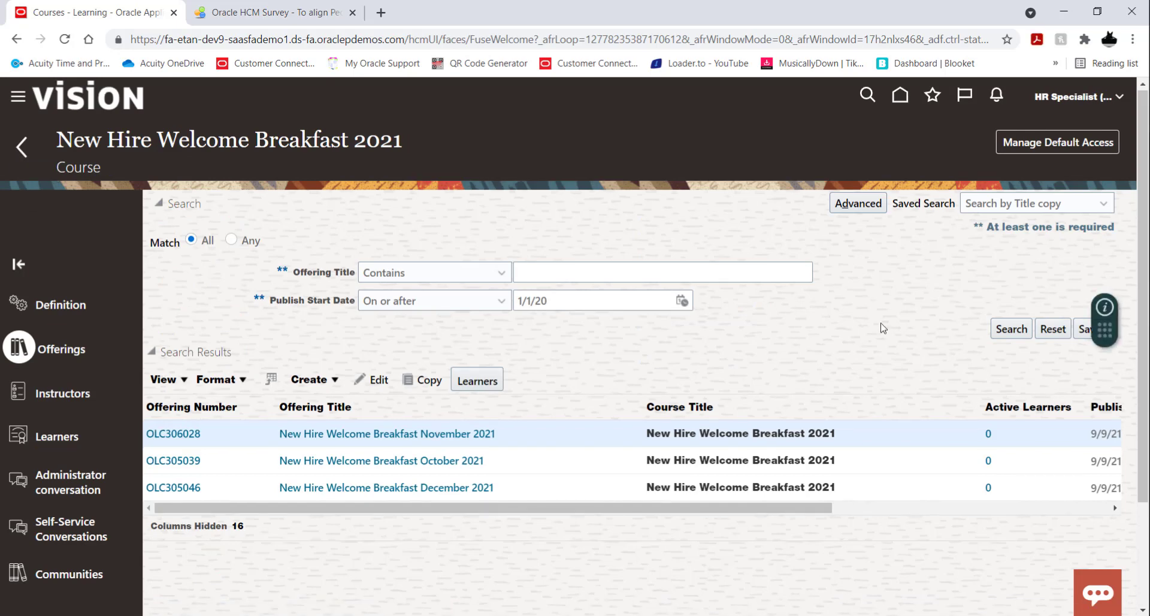
scroll(881, 327, down, 1)
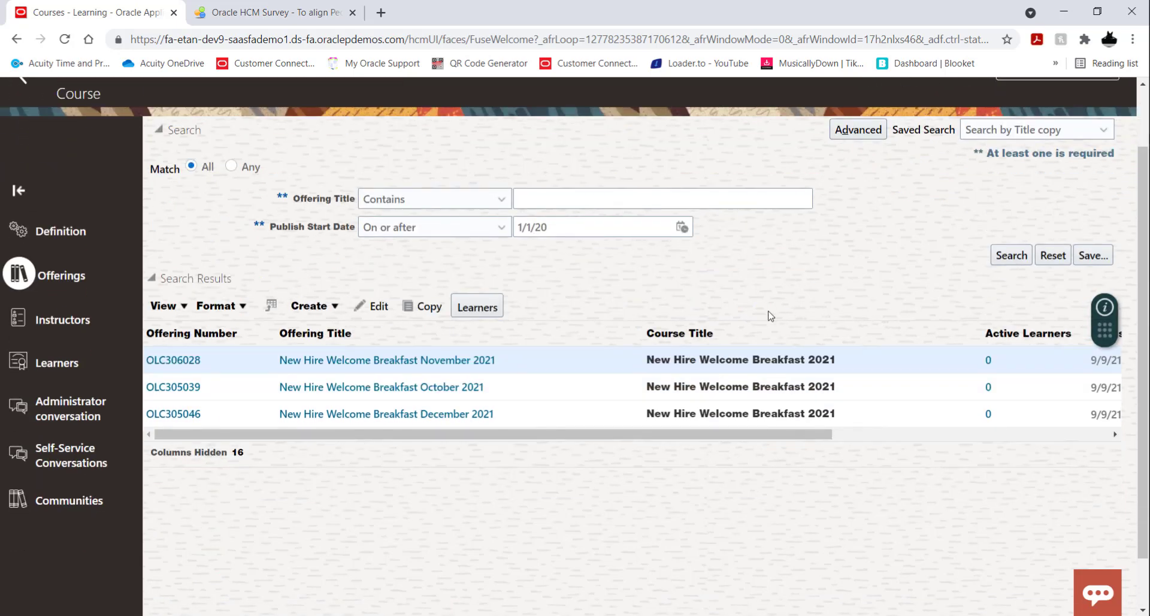
scroll(831, 358, up, 1)
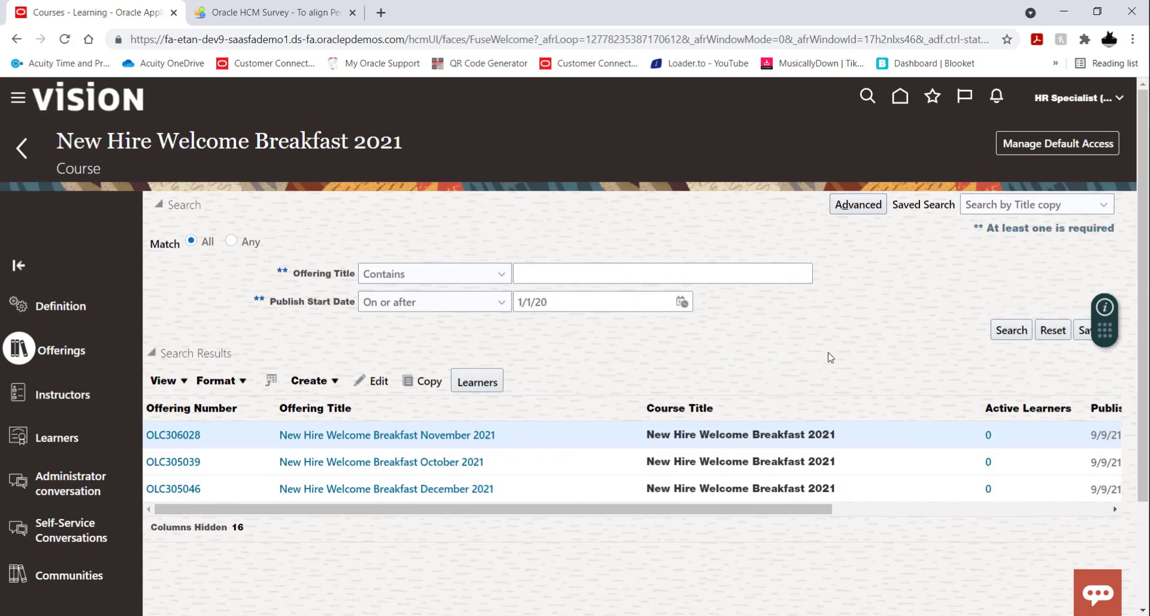